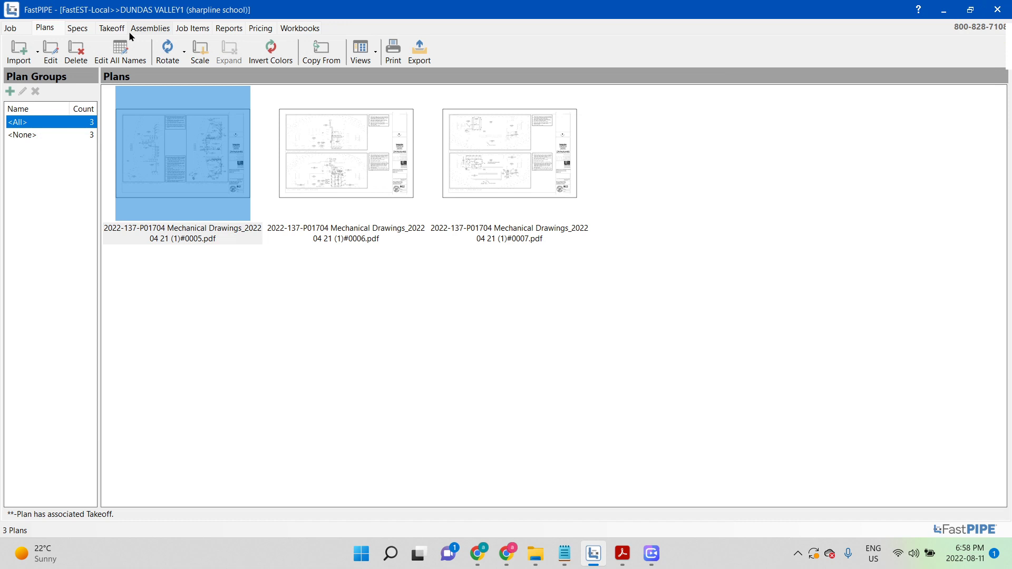
# Open the mechanical drawing plan #0005 for viewing, look it over and close it again
pyautogui.click(175, 152)
pyautogui.click(73, 146)
pyautogui.click(137, 111)
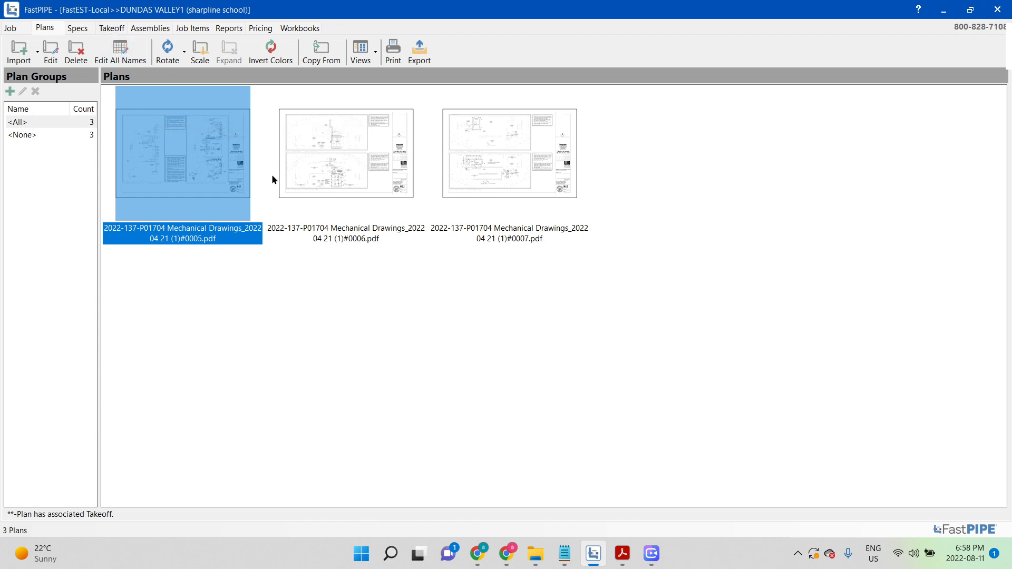
pyautogui.doubleClick(235, 166)
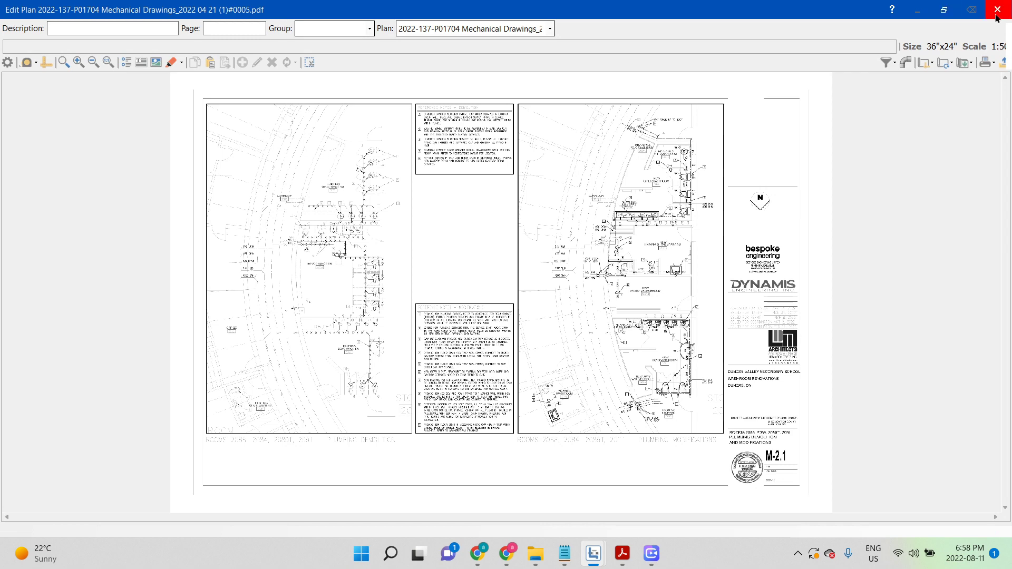
pyautogui.click(997, 16)
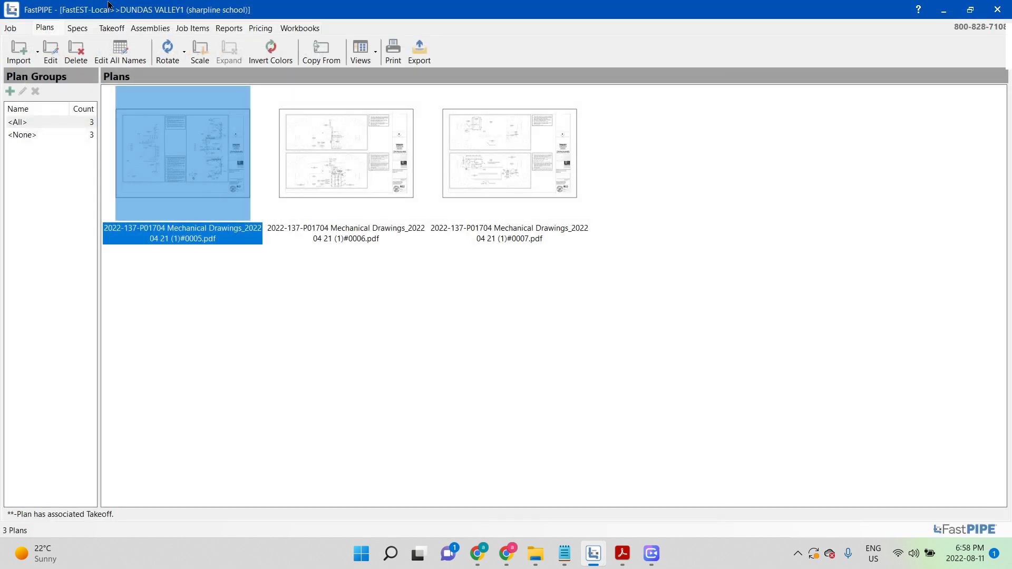
# Look at the job's takeoff section list and plans, and bring up the full list of piping specs
pyautogui.click(116, 30)
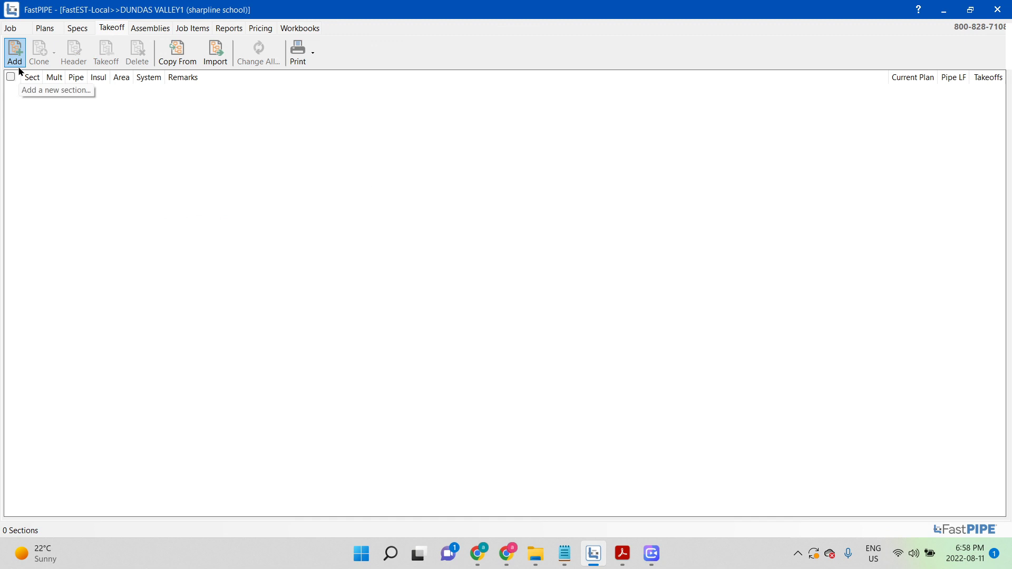
pyautogui.click(46, 28)
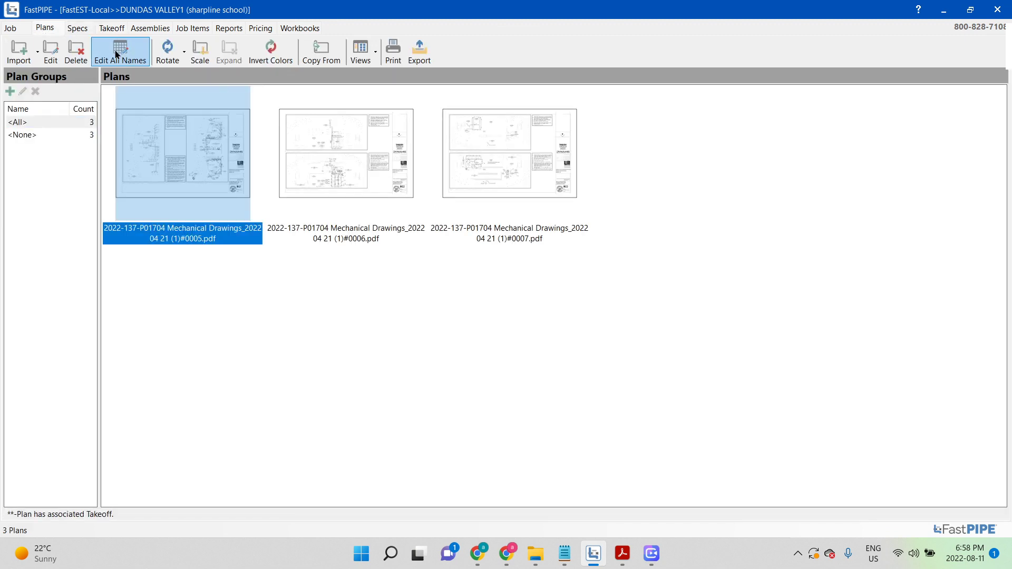
pyautogui.click(83, 29)
pyautogui.moveTo(212, 473); pyautogui.dragTo(153, 87)
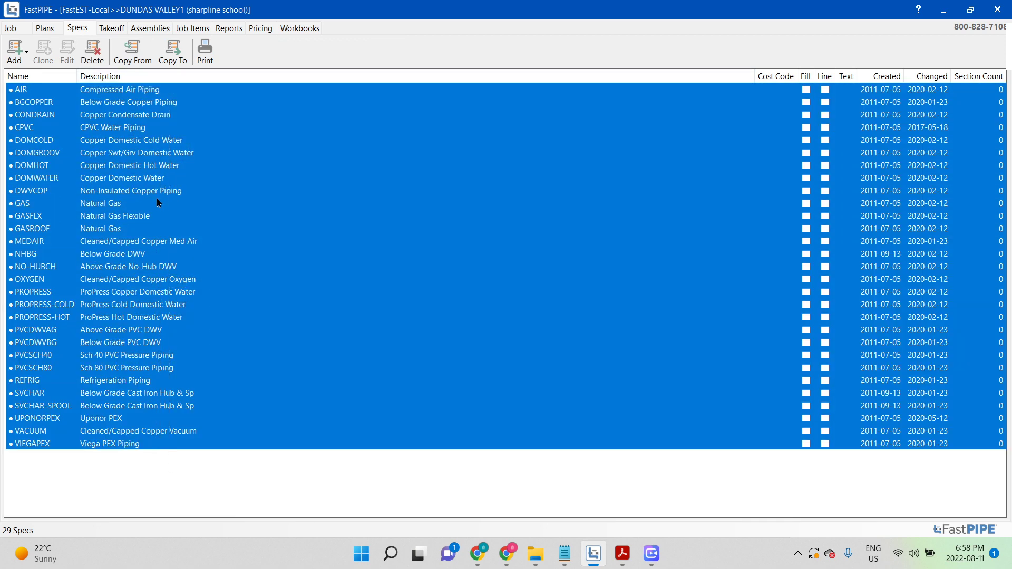
pyautogui.click(140, 498)
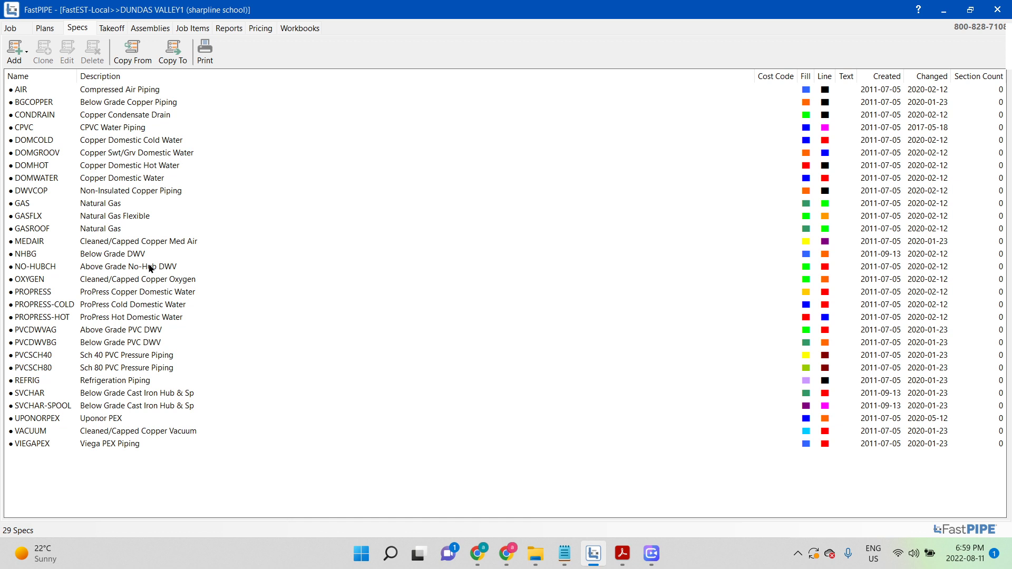
# Examine the individual piping specs, including natural gas, domestic copper, CPVC, condensate drain and above grade no-hub DWV
pyautogui.click(113, 232)
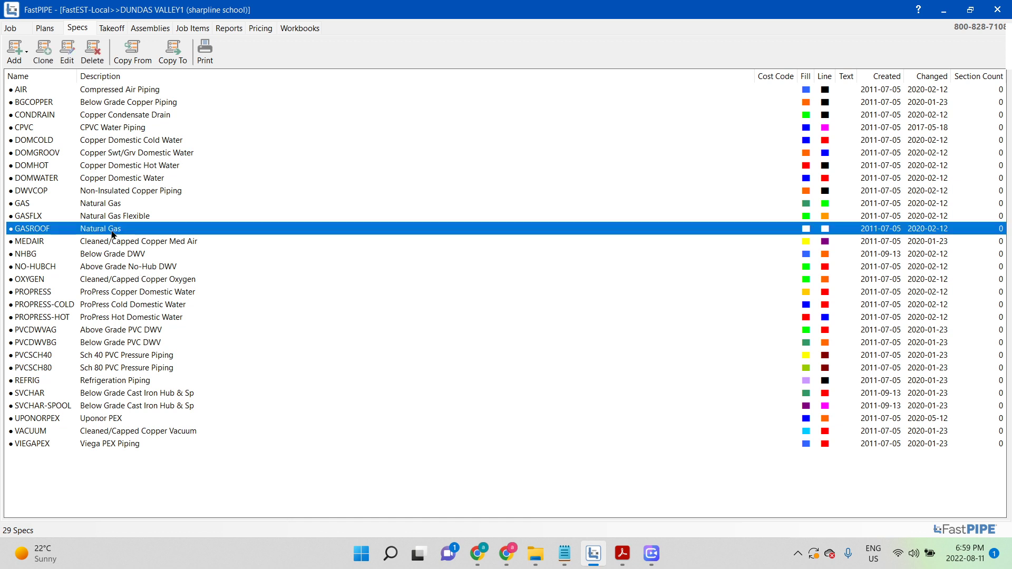
pyautogui.click(117, 196)
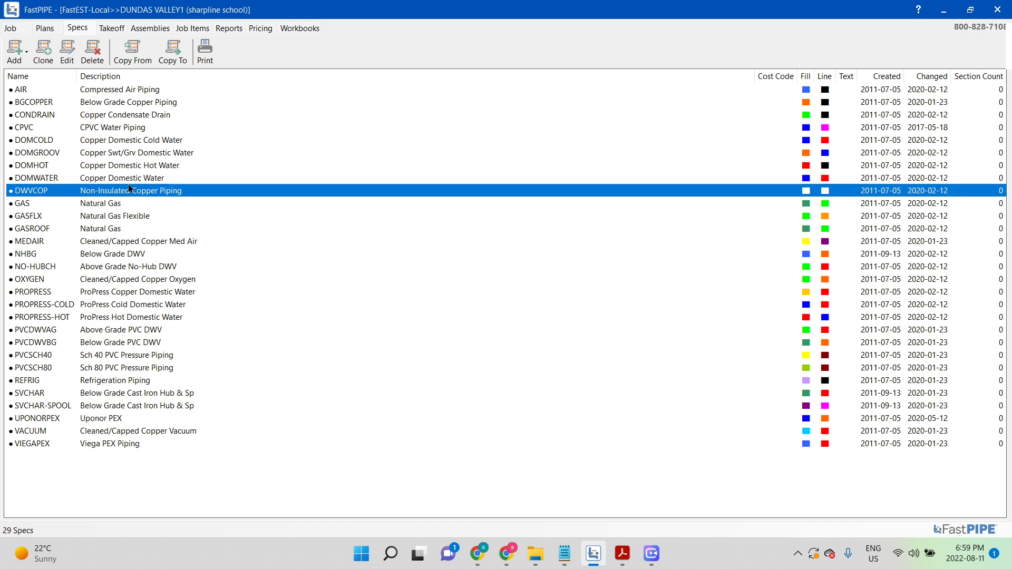
pyautogui.click(130, 181)
pyautogui.click(138, 170)
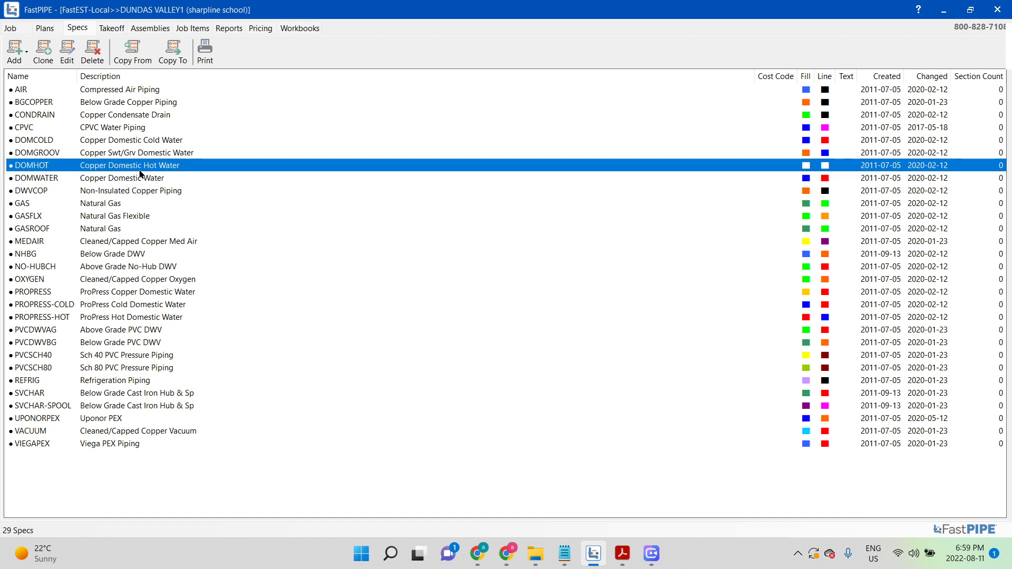
pyautogui.click(149, 157)
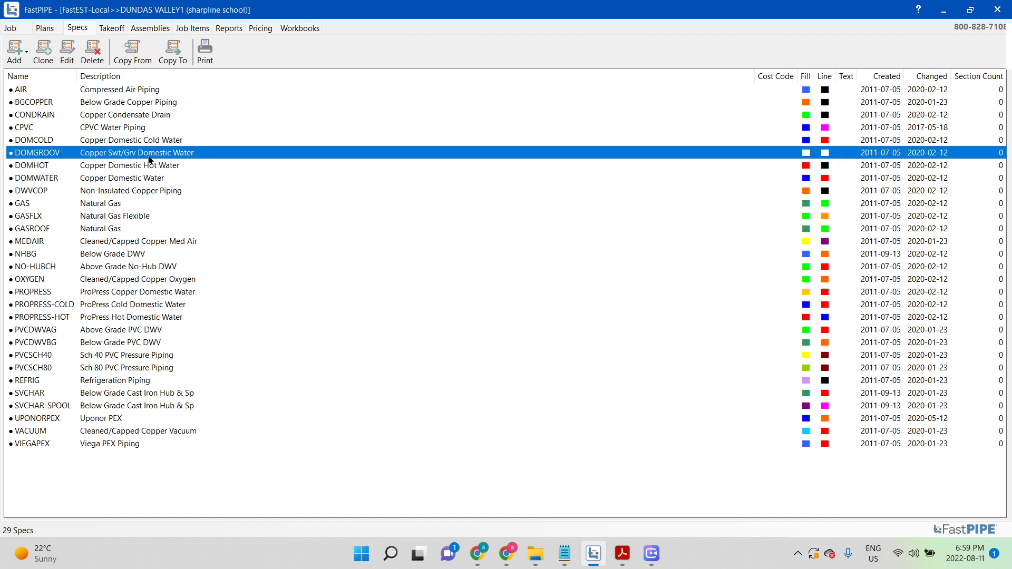
pyautogui.click(110, 141)
pyautogui.click(121, 124)
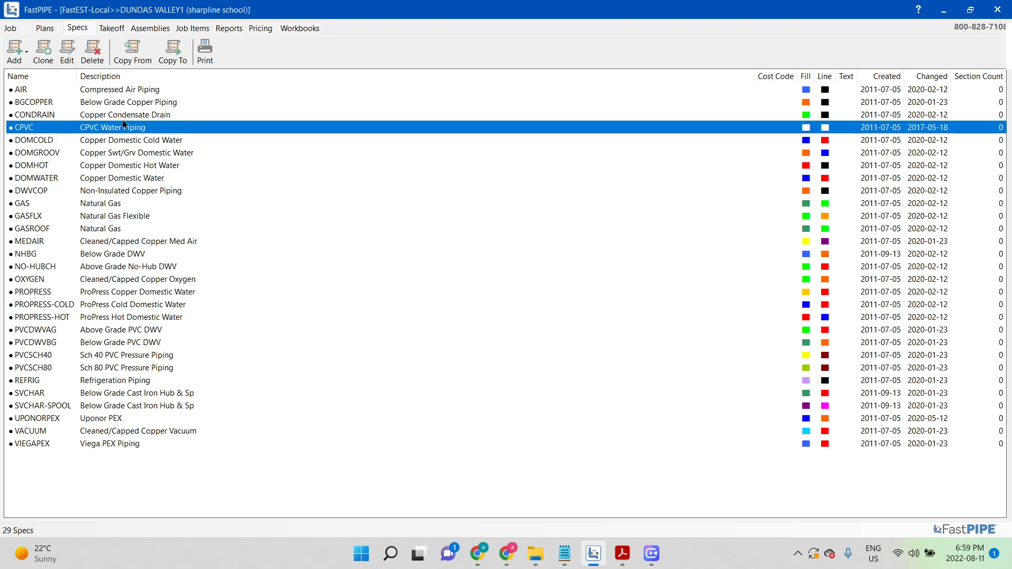
pyautogui.click(122, 118)
pyautogui.moveTo(149, 483)
pyautogui.mouseDown()
pyautogui.moveTo(120, 304)
pyautogui.moveTo(113, 87)
pyautogui.moveTo(107, 484)
pyautogui.mouseUp()
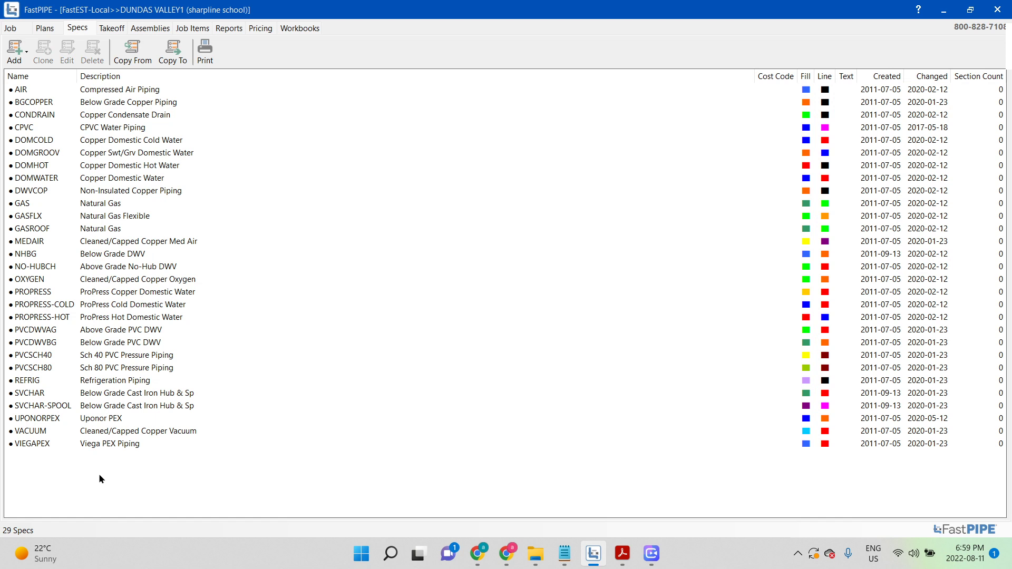
pyautogui.click(129, 268)
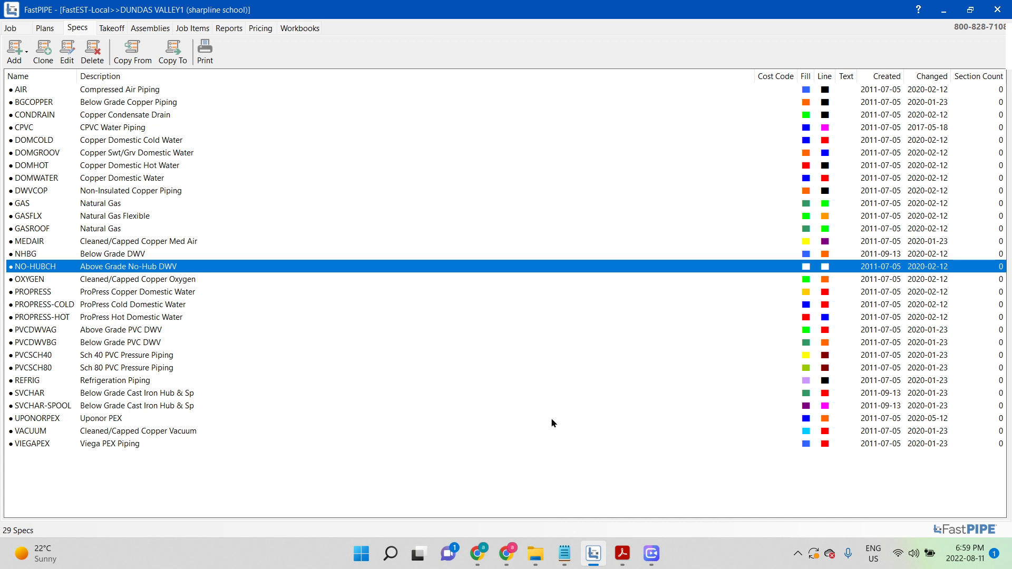
# Switch to File Explorer and look through the PDF drawings in the W19123-Tender Documents folder
pyautogui.click(535, 553)
pyautogui.click(577, 500)
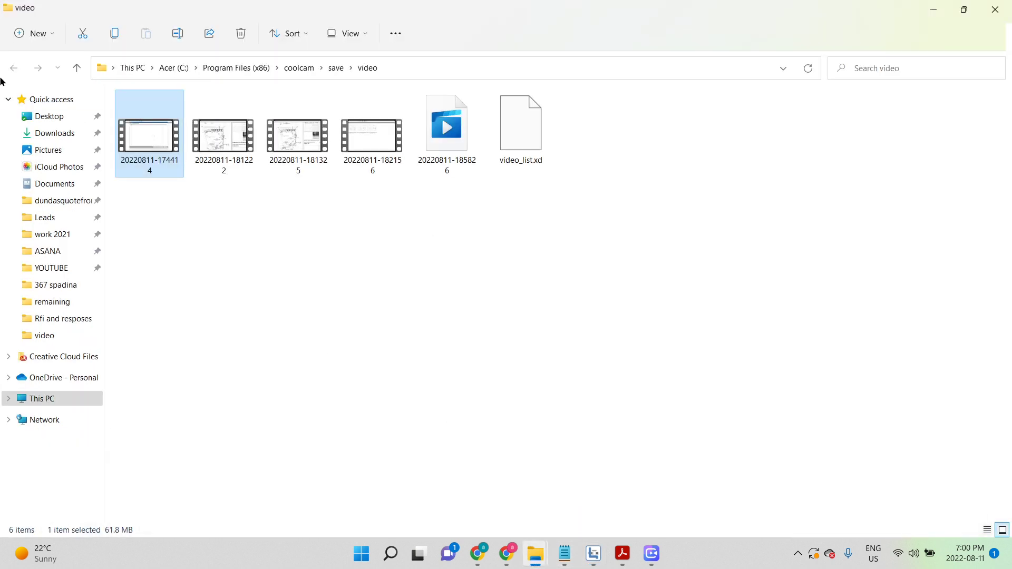
pyautogui.moveTo(528, 564)
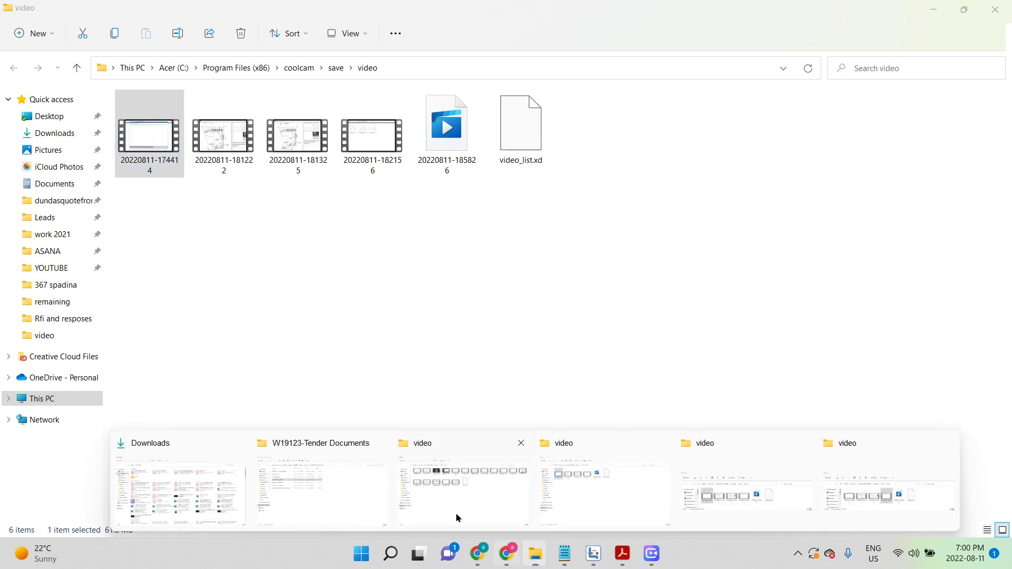
pyautogui.click(323, 491)
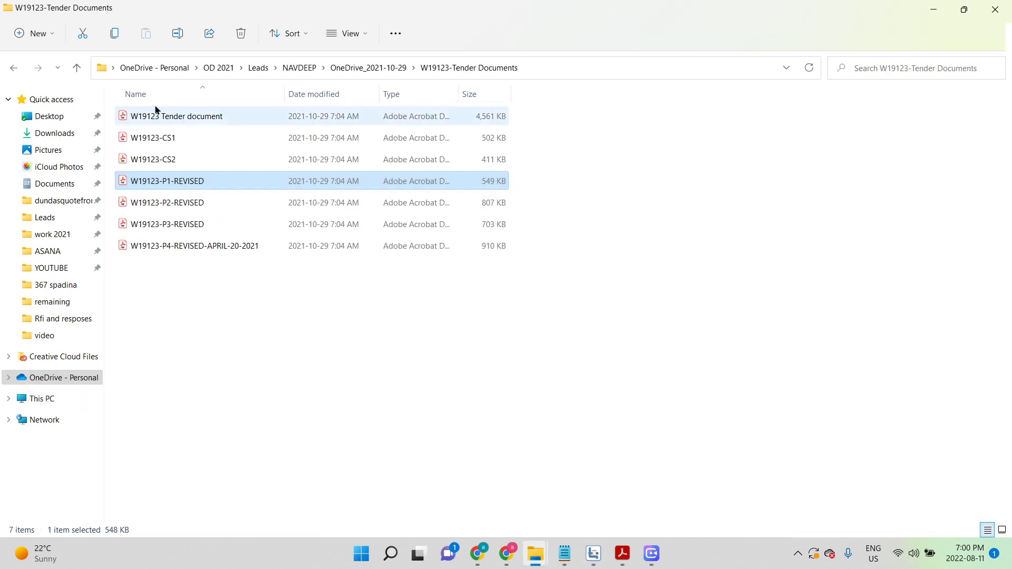
pyautogui.click(363, 67)
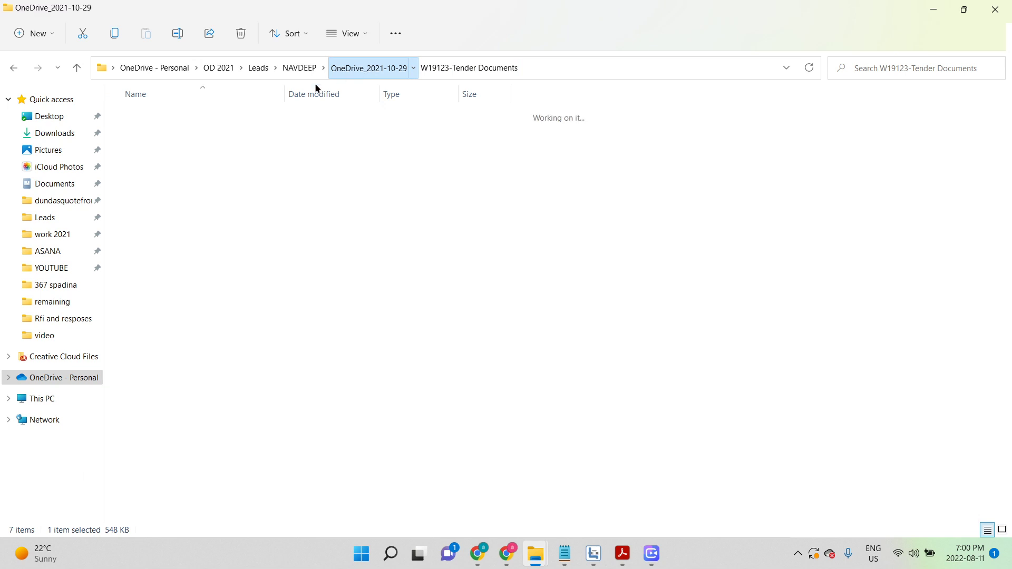
pyautogui.click(297, 67)
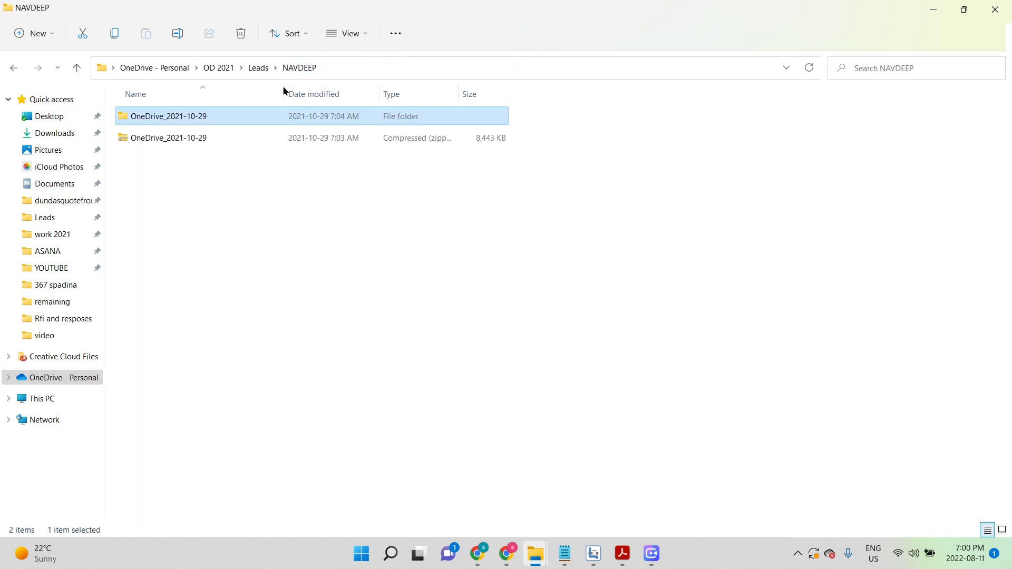
pyautogui.doubleClick(194, 123)
pyautogui.doubleClick(152, 119)
pyautogui.moveTo(153, 291); pyautogui.dragTo(143, 113)
pyautogui.click(132, 268)
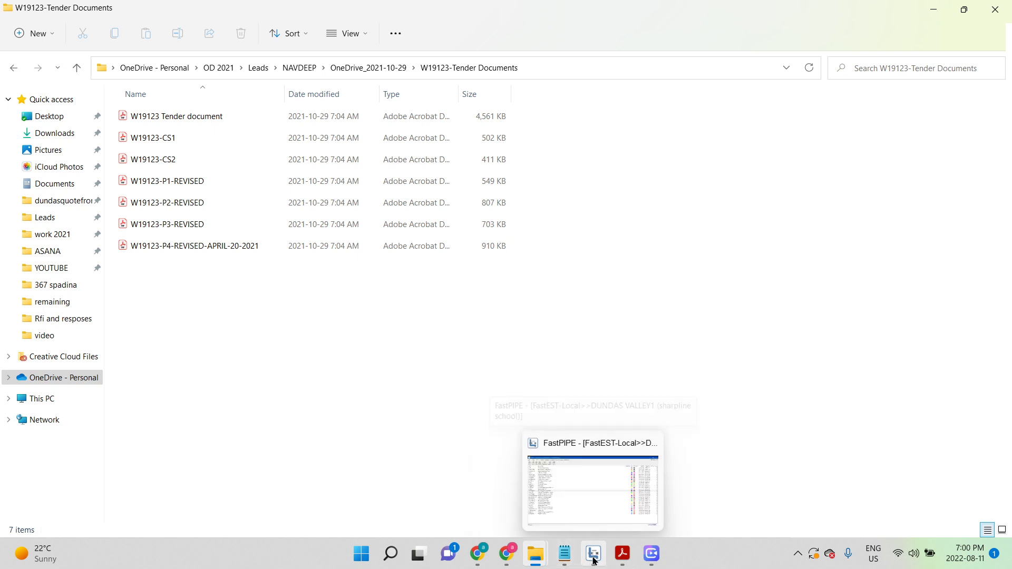
# Switch back to FastPIPE, start a new takeoff section and set its spec to UPONORPEX - Uponor PEX
pyautogui.click(551, 527)
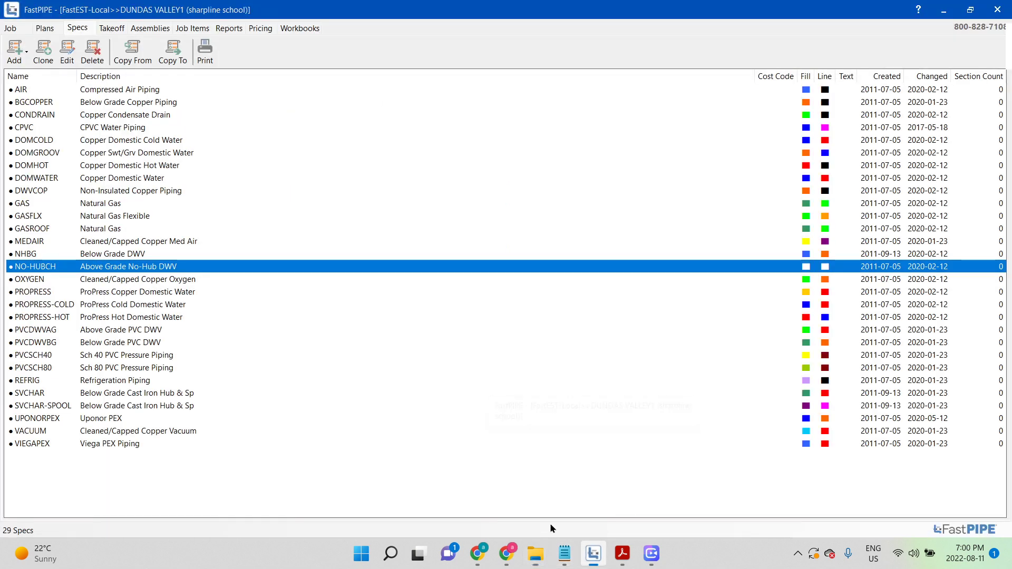
pyautogui.click(45, 30)
pyautogui.click(184, 238)
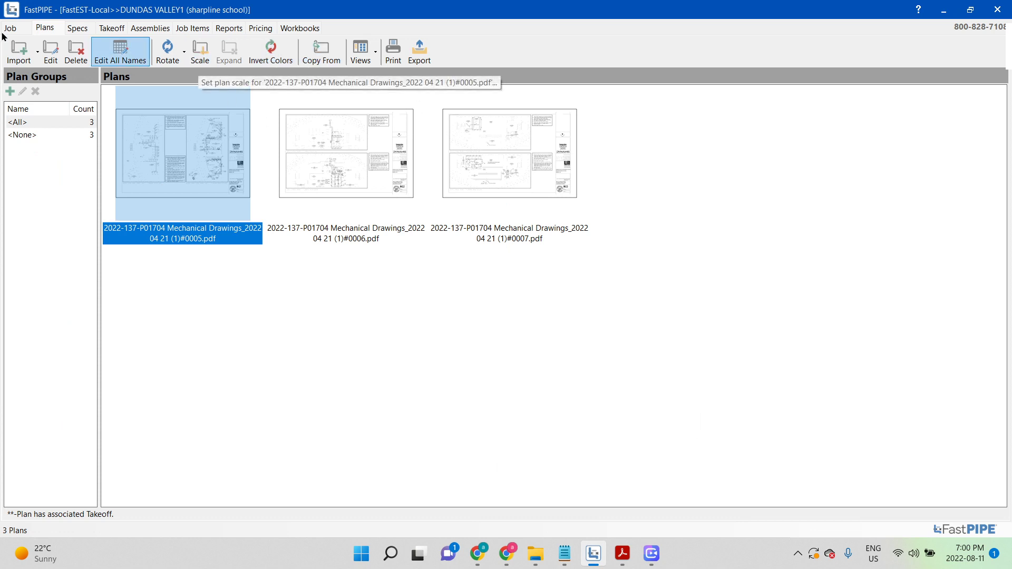
pyautogui.click(105, 28)
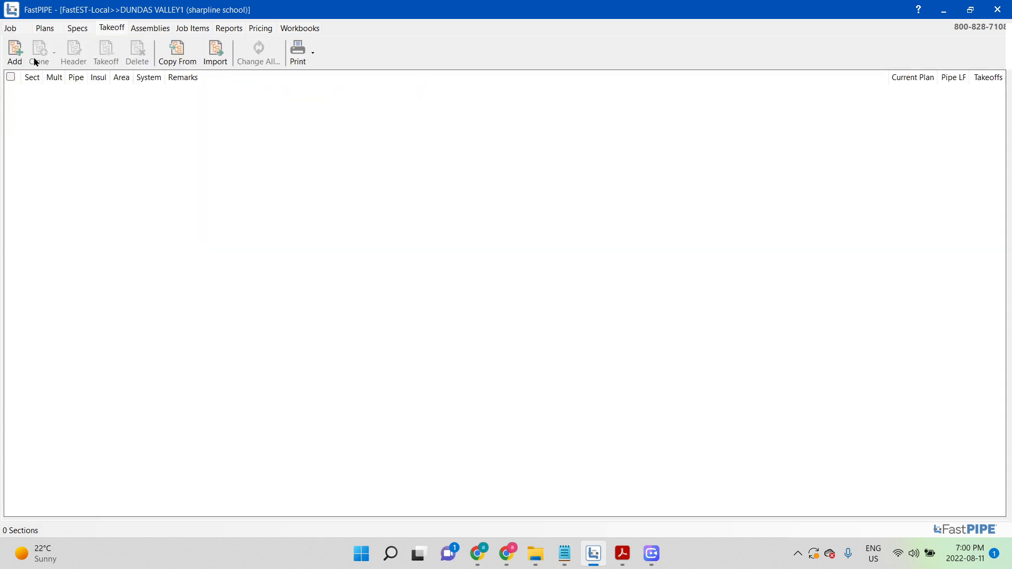
pyautogui.click(16, 57)
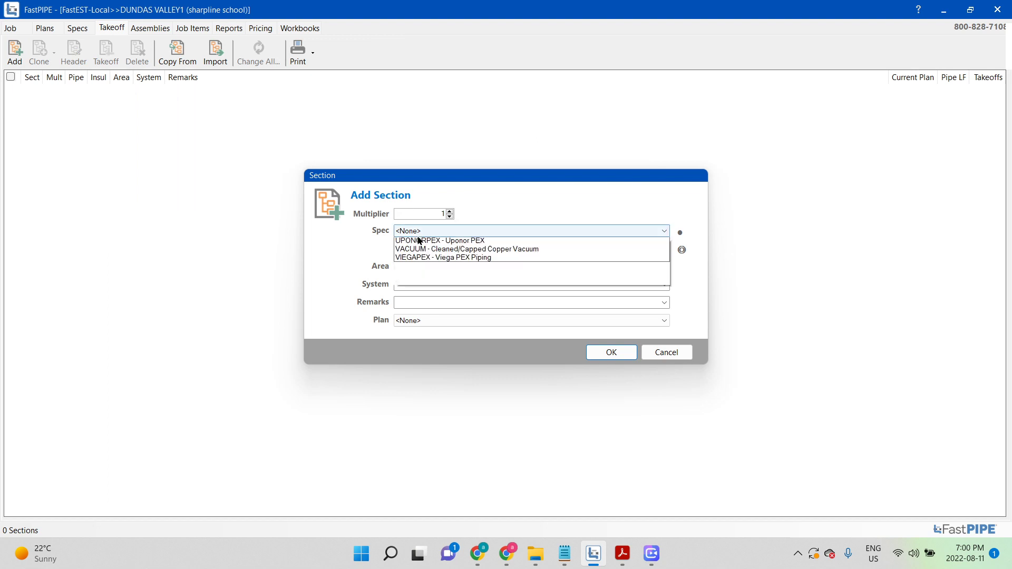
pyautogui.click(416, 236)
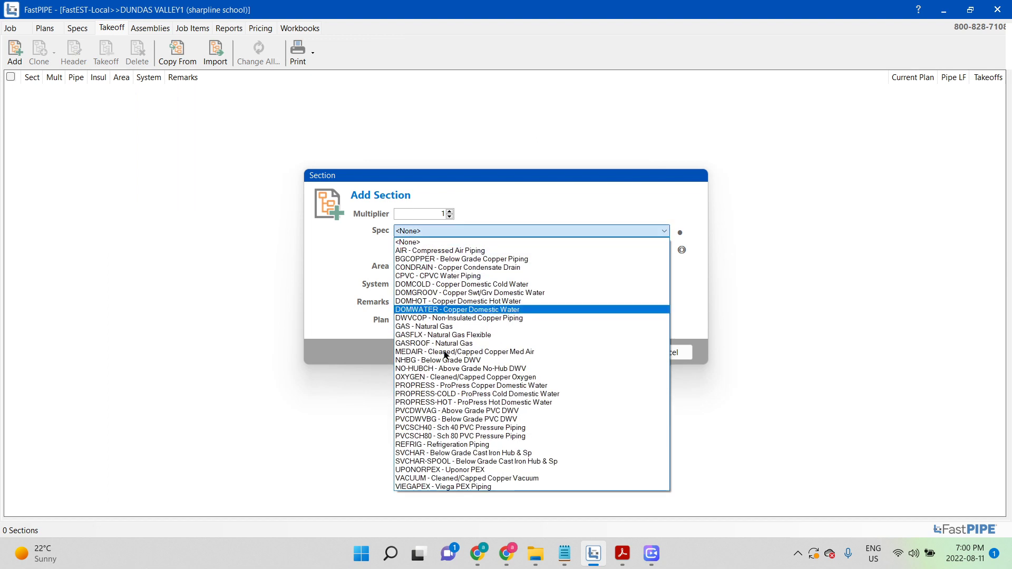
pyautogui.click(456, 470)
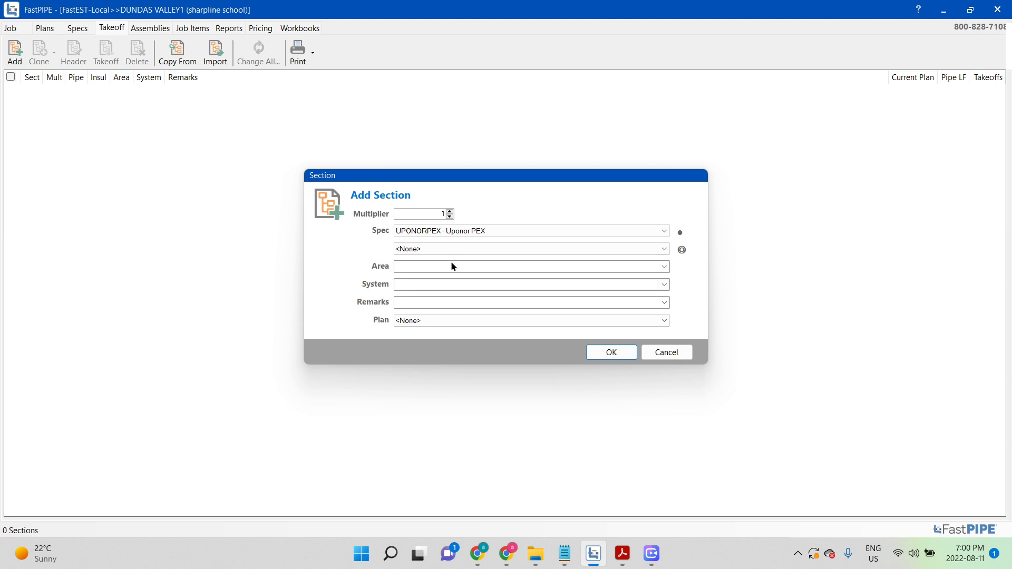
# Switch to Acrobat Pro and examine the new girls' washroom area on mechanical sheet M-3.1 at 100%
pyautogui.click(622, 553)
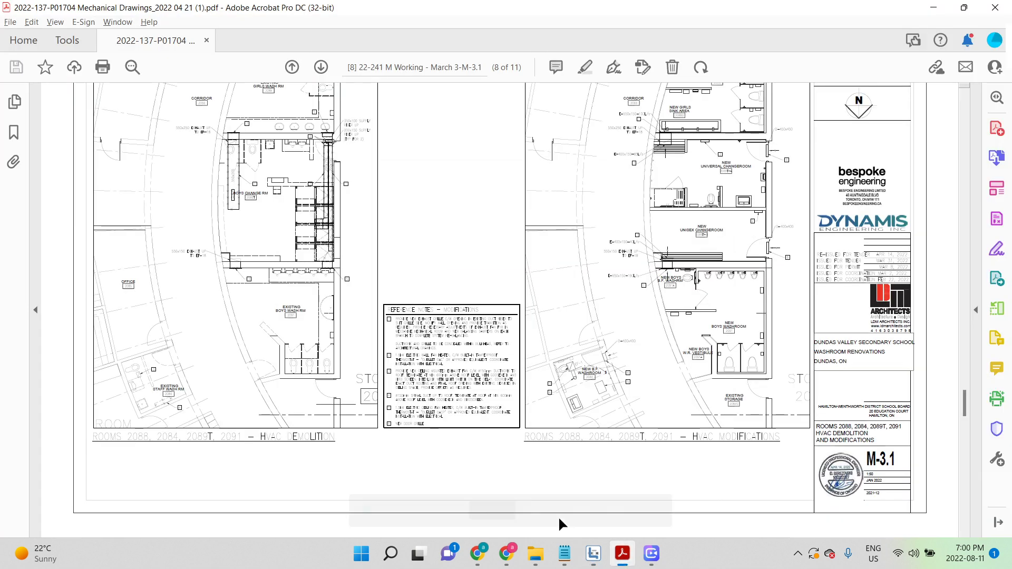
pyautogui.scroll(10, 732, 393)
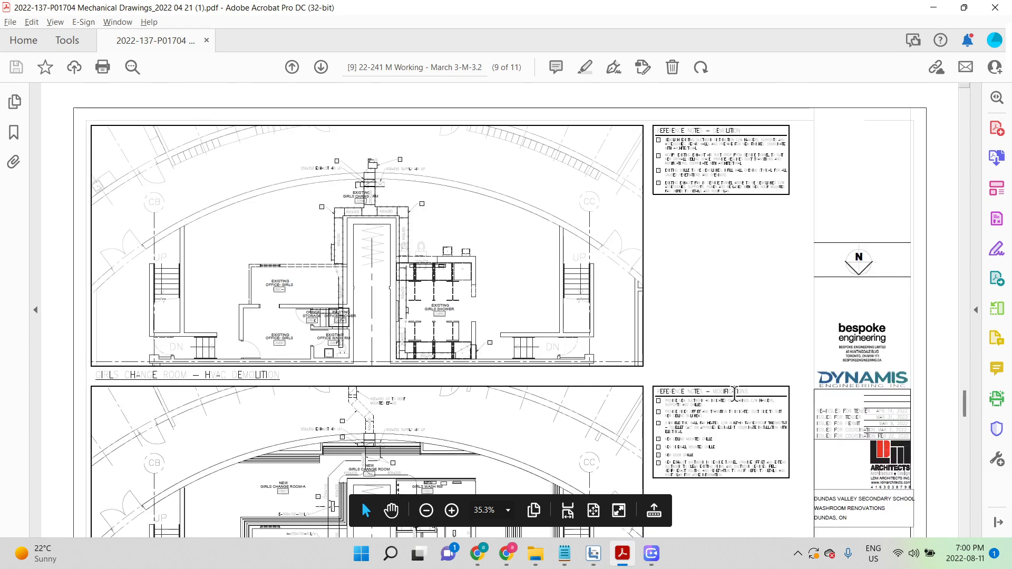
pyautogui.click(451, 510)
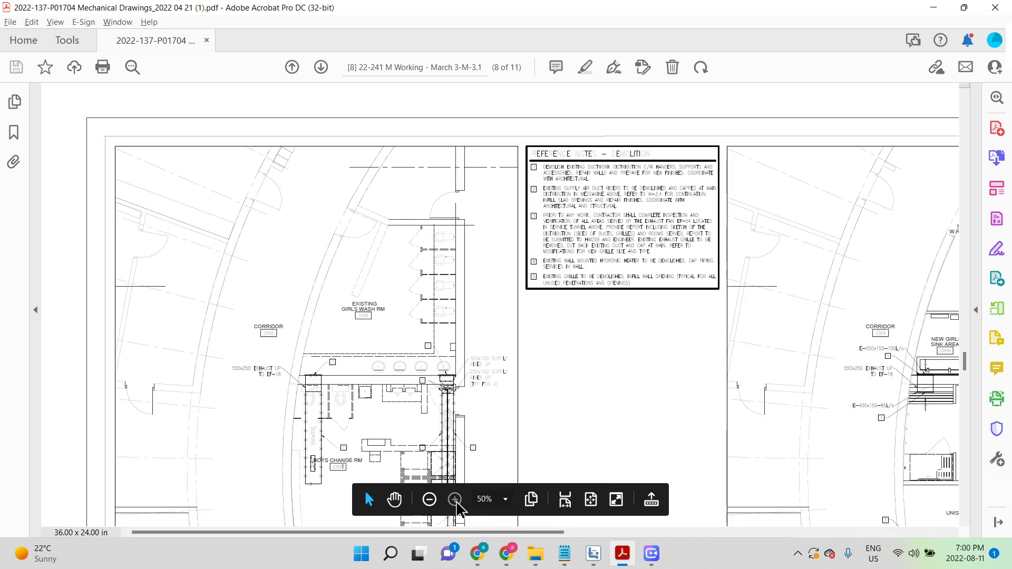
pyautogui.click(455, 500)
pyautogui.click(456, 502)
pyautogui.click(456, 501)
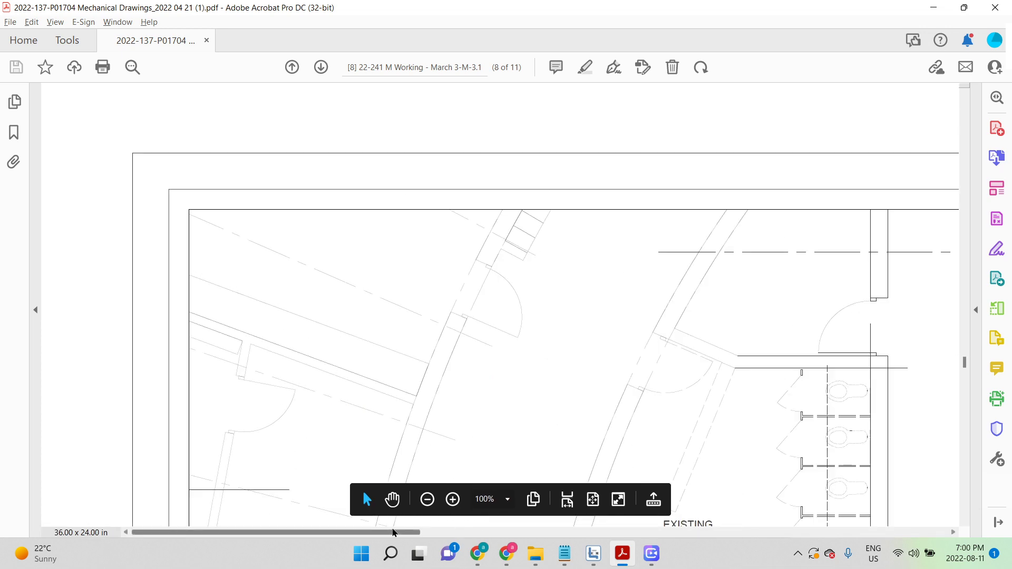
pyautogui.moveTo(389, 532); pyautogui.dragTo(852, 533)
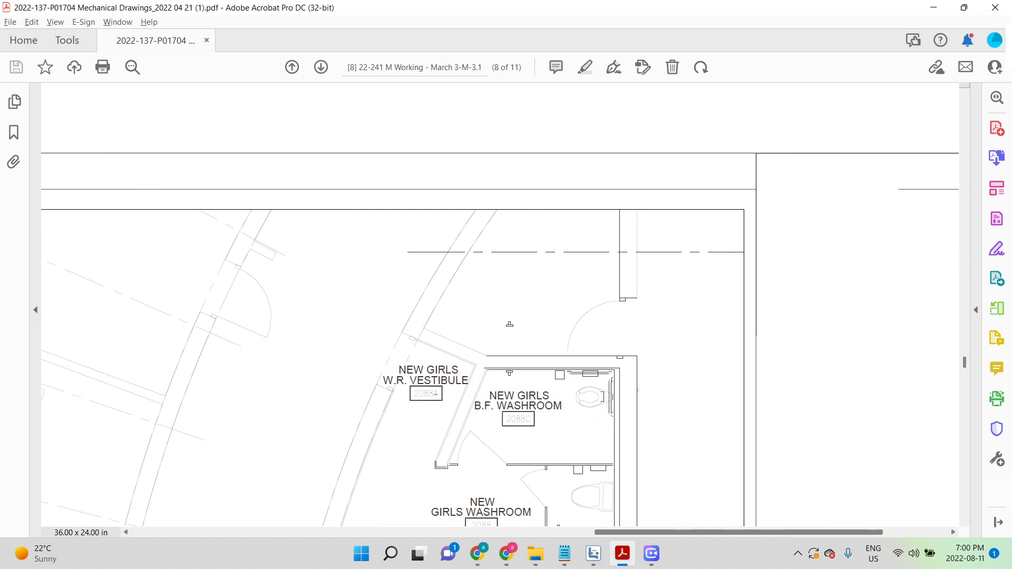
# Look through the mechanical drawing sheets in the PDF, from roof and mezzanine sheet M-3.4 back to the boys change room plumbing sheet
pyautogui.moveTo(966, 363); pyautogui.dragTo(965, 368)
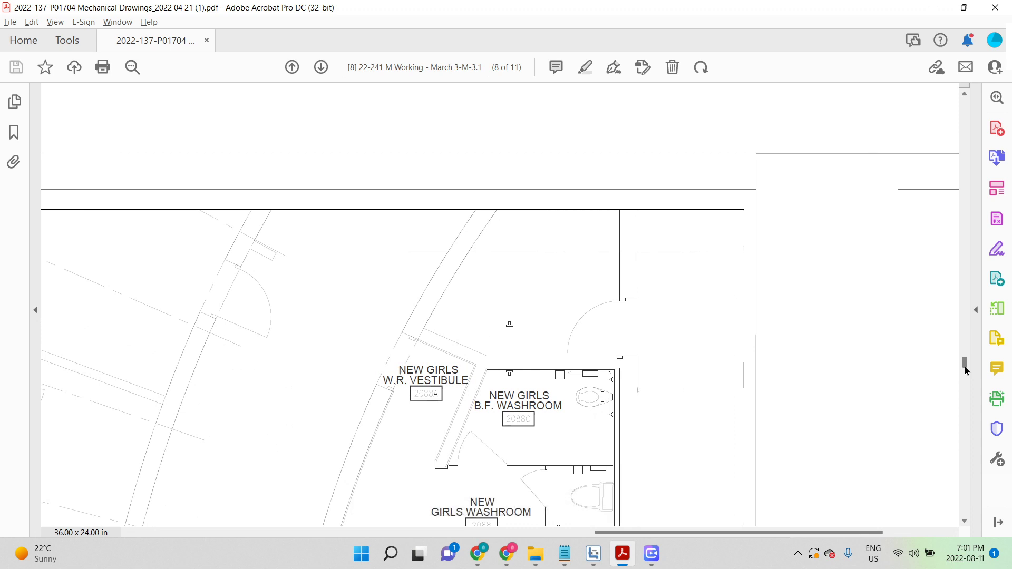
pyautogui.moveTo(966, 369); pyautogui.dragTo(963, 509)
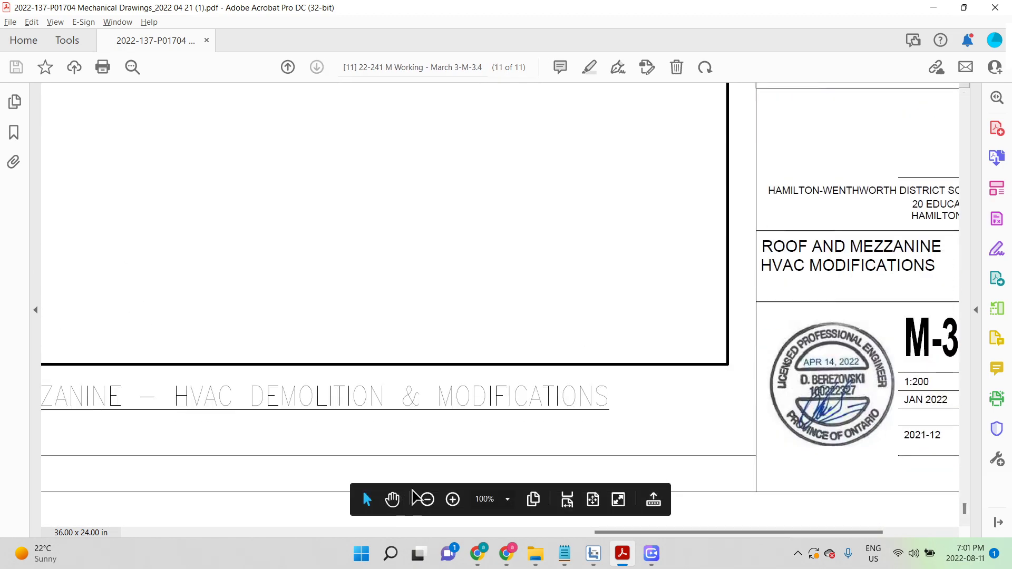
pyautogui.click(429, 499)
pyautogui.click(429, 500)
pyautogui.click(430, 500)
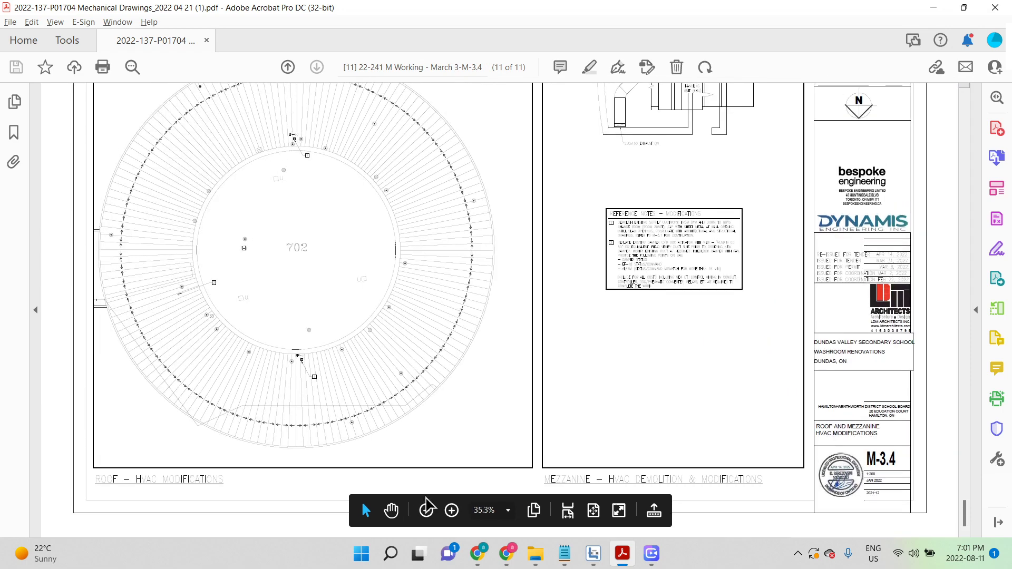
pyautogui.click(426, 510)
pyautogui.click(426, 510)
pyautogui.click(427, 510)
pyautogui.click(427, 510)
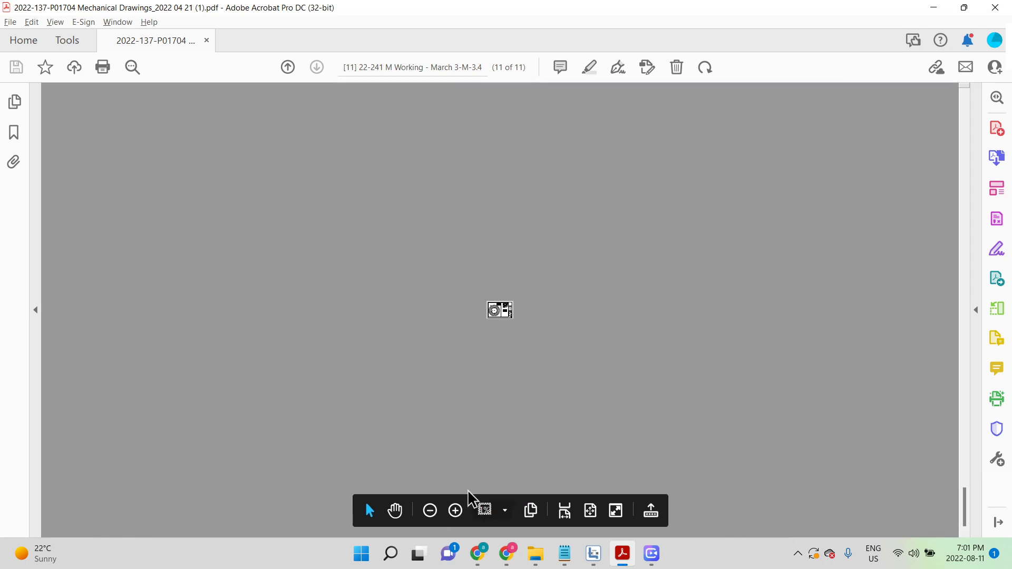
pyautogui.click(451, 510)
pyautogui.click(452, 510)
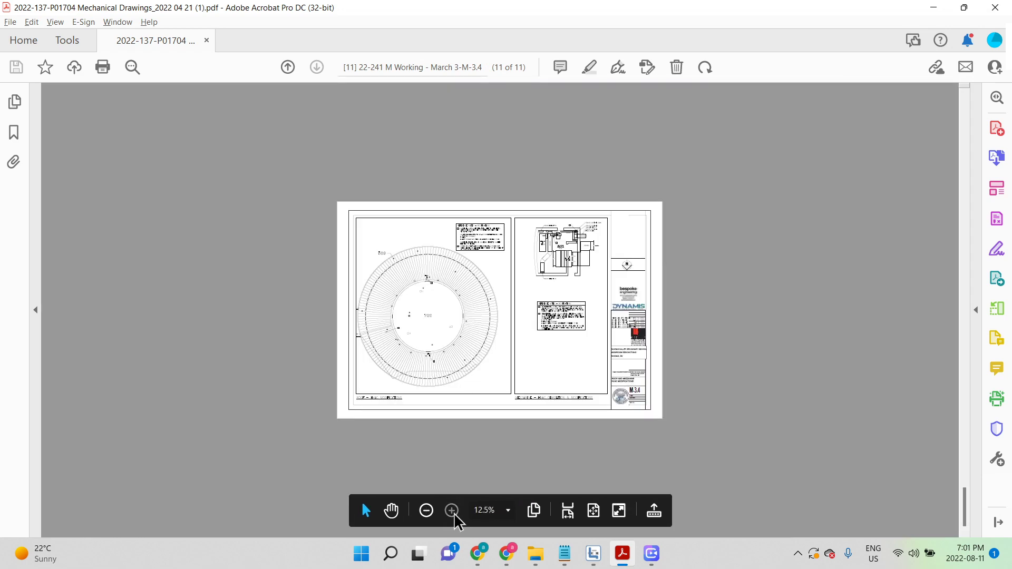
pyautogui.click(452, 510)
pyautogui.scroll(4, 542, 438)
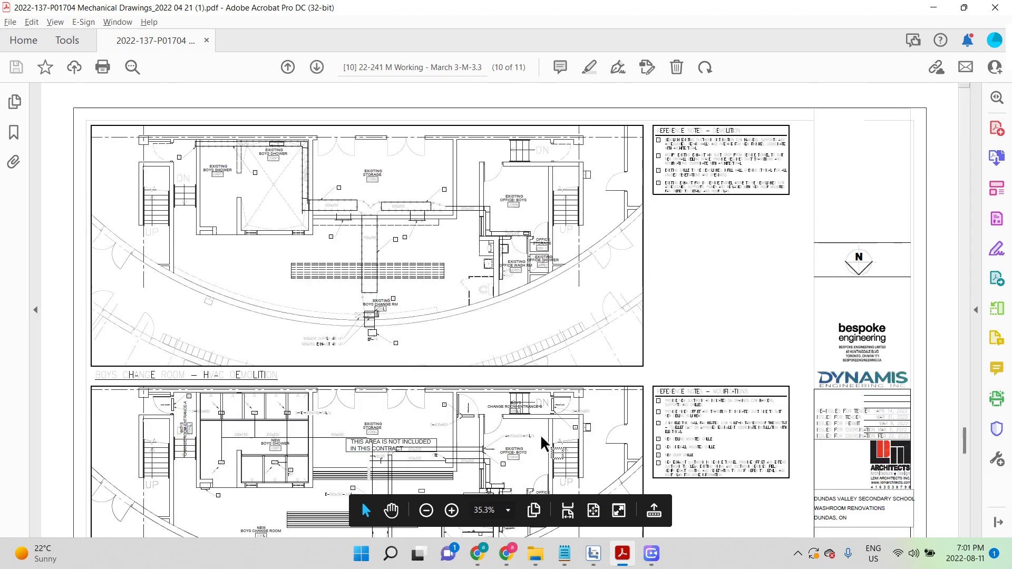
pyautogui.scroll(4, 541, 429)
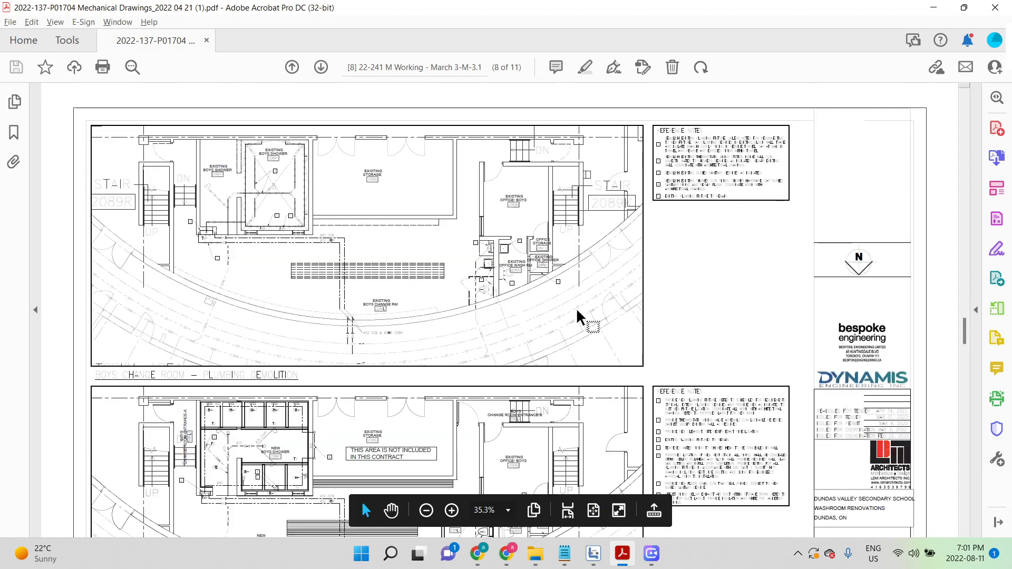
# Switch back to FastPIPE and create the section with area fixtures and plan 2022-137-P01704 Mechanical Drawings_2022 04 21 (1)#0005.pdf
pyautogui.click(593, 553)
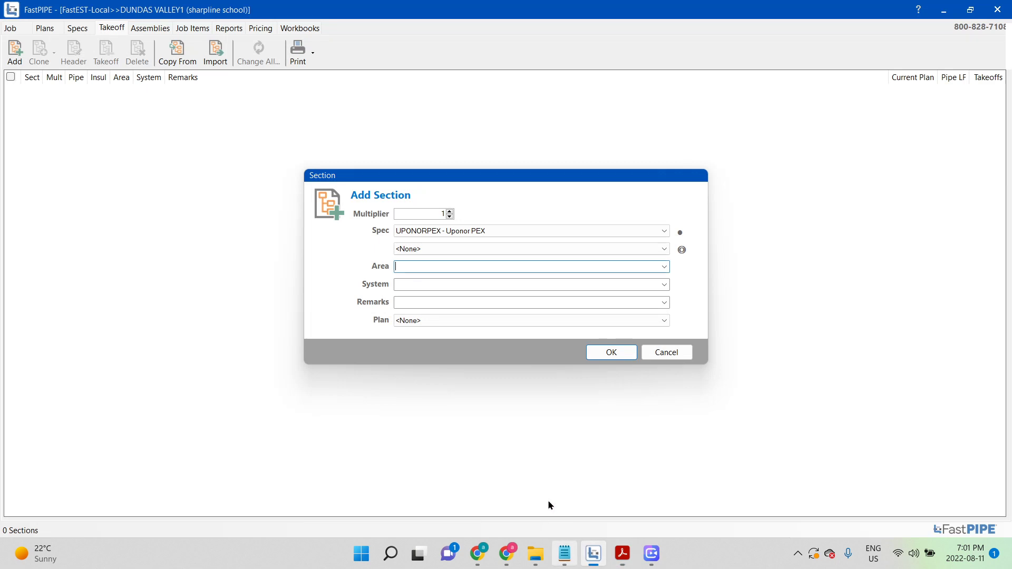
pyautogui.click(462, 320)
pyautogui.click(469, 341)
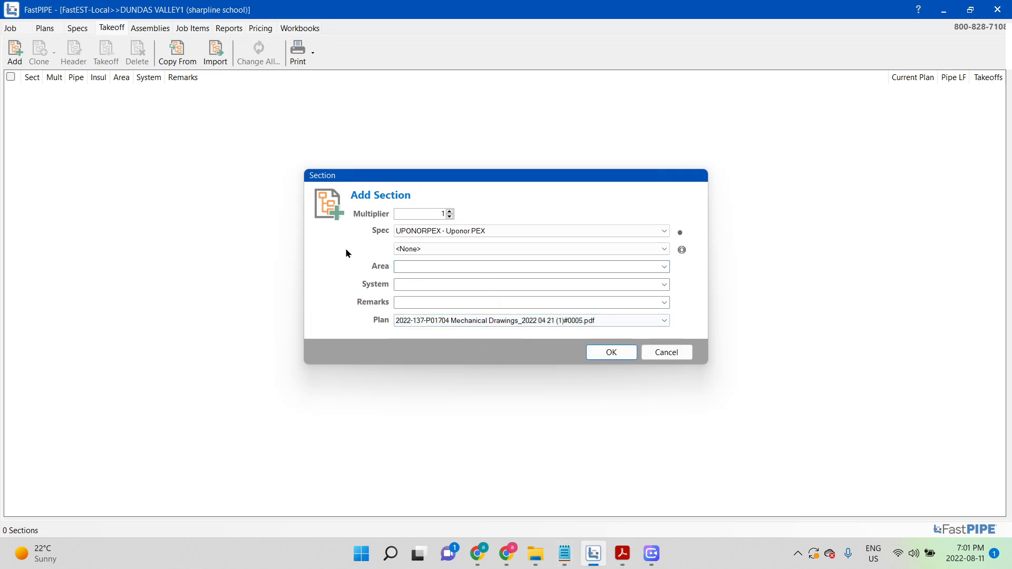
pyautogui.click(425, 271)
pyautogui.write('fixtures')
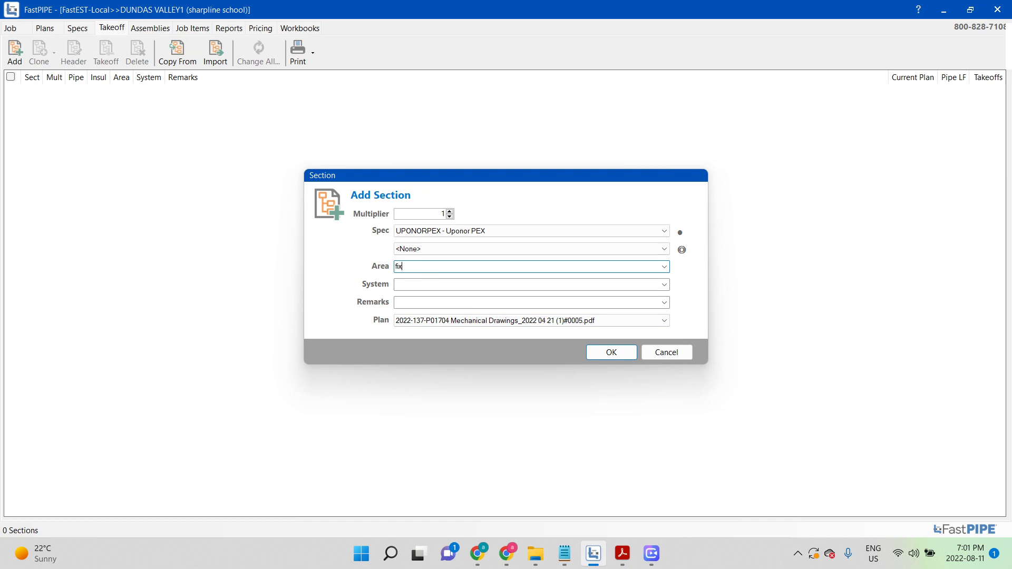
pyautogui.click(604, 351)
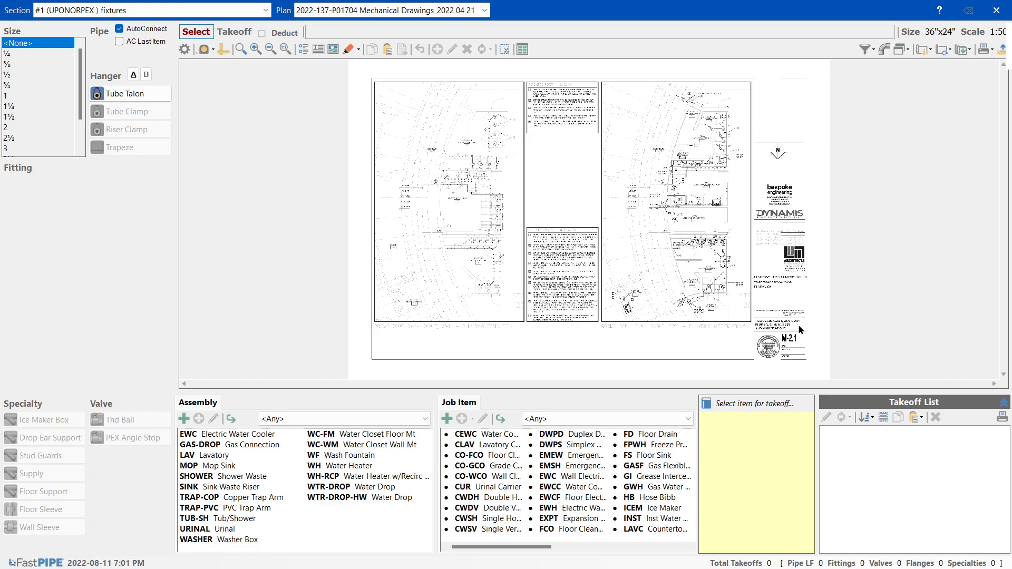
# Examine the new boys washroom on plan M-2.1, including its water closets, wash fountain, urinals and barrier-free washroom
pyautogui.scroll(3, 724, 293)
pyautogui.scroll(5, 723, 292)
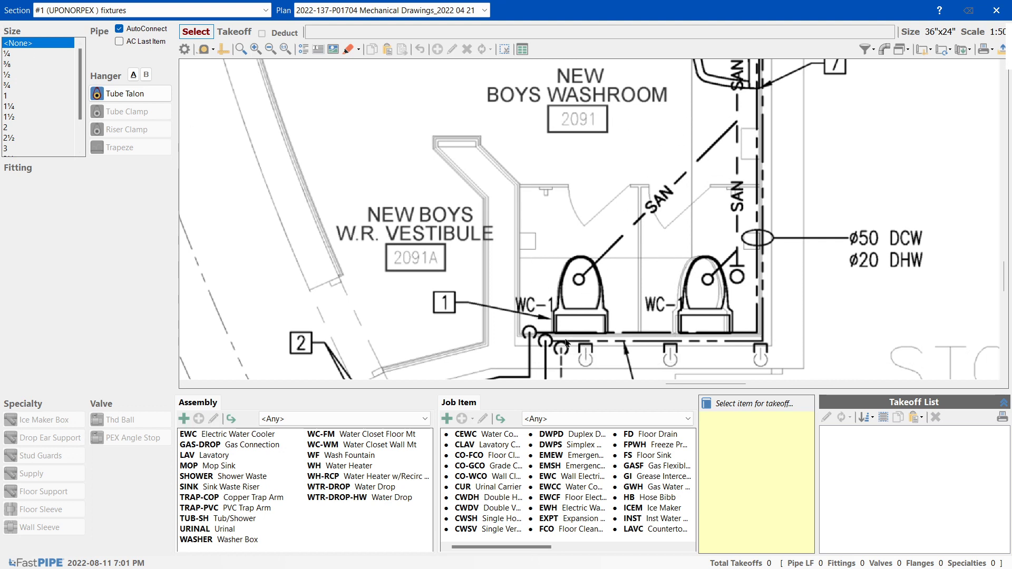
pyautogui.scroll(5, 1007, 319)
pyautogui.scroll(-1, 603, 246)
pyautogui.moveTo(602, 245); pyautogui.dragTo(769, 325)
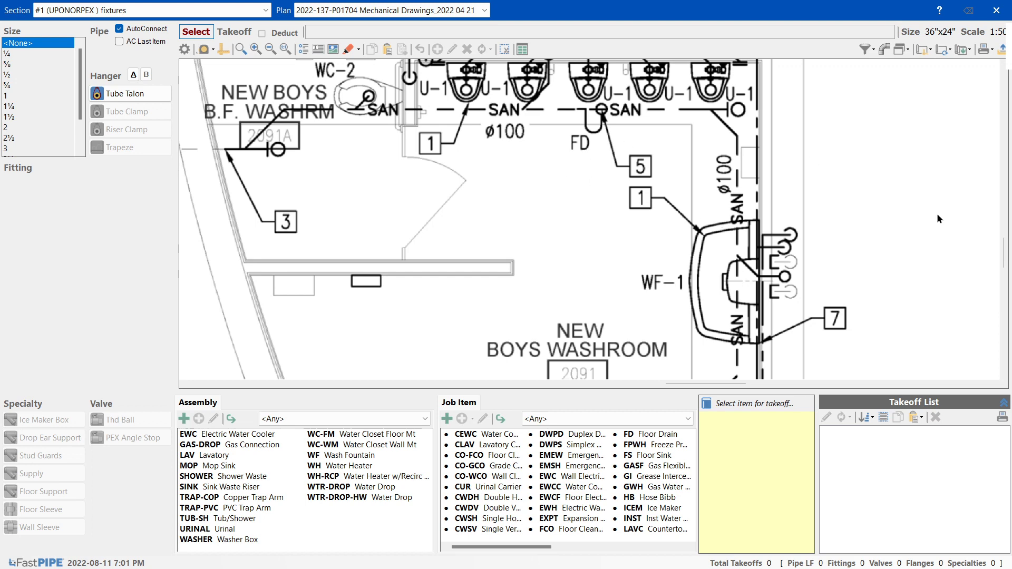
pyautogui.scroll(3, 1006, 245)
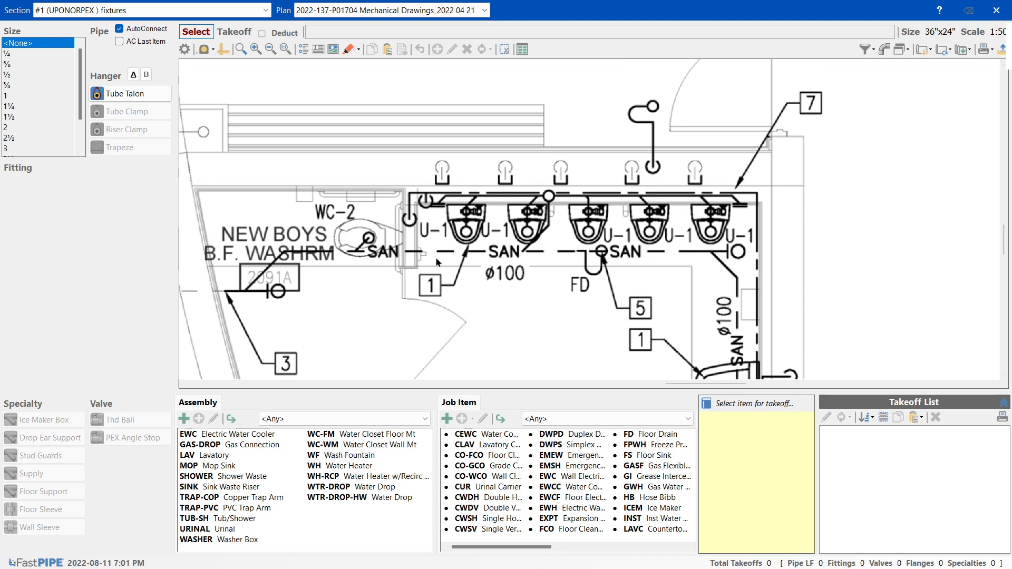
pyautogui.moveTo(410, 203); pyautogui.dragTo(416, 244)
pyautogui.moveTo(298, 194); pyautogui.dragTo(398, 271)
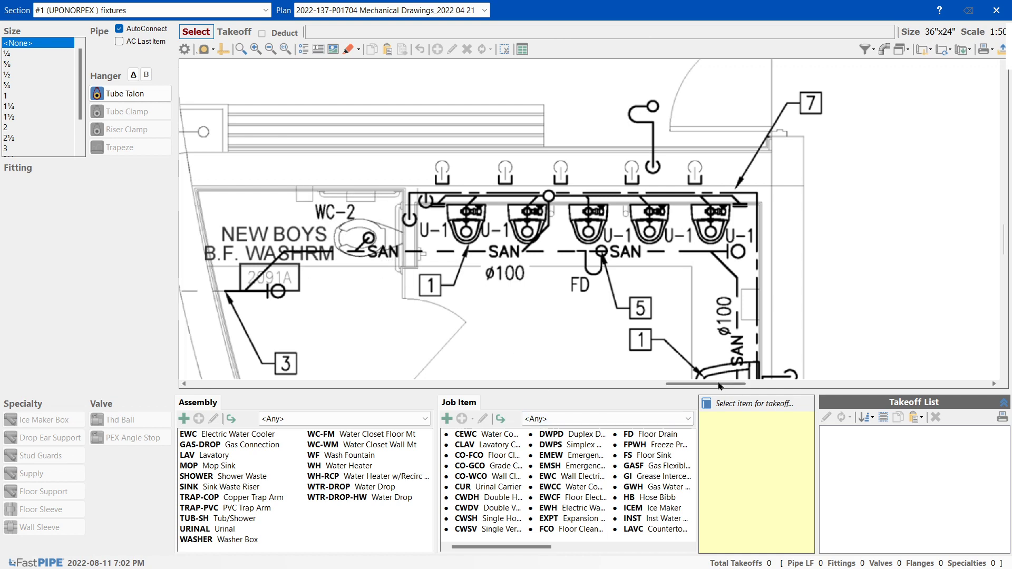
pyautogui.click(663, 384)
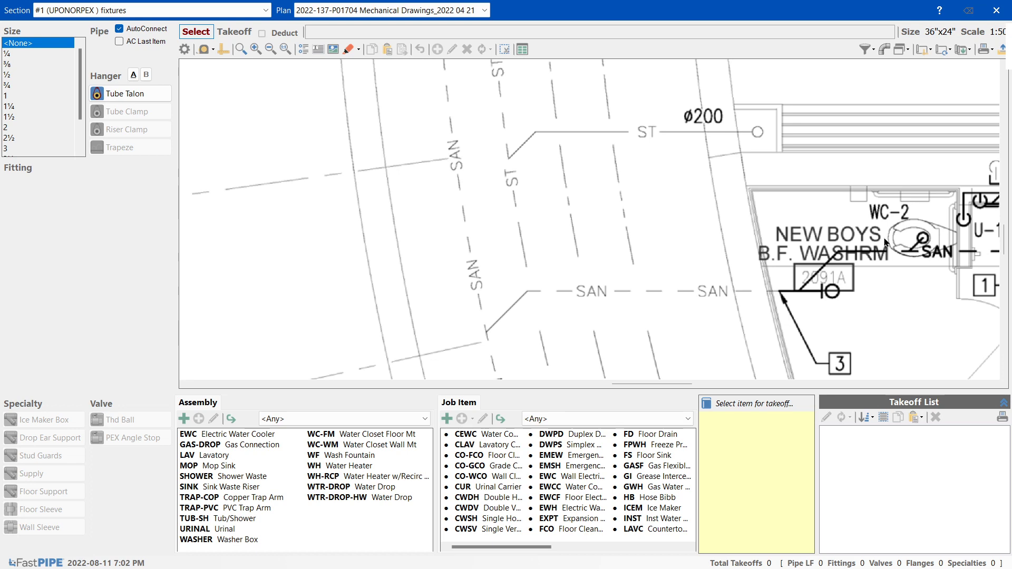
pyautogui.hotkey('alt', 'Tab')
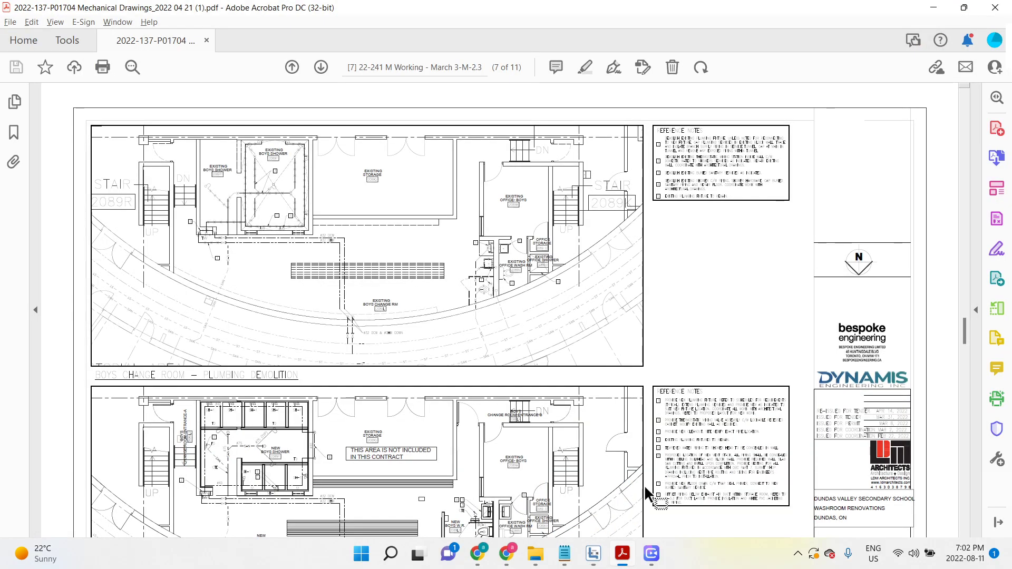
pyautogui.click(651, 554)
pyautogui.hotkey('alt', 'Tab')
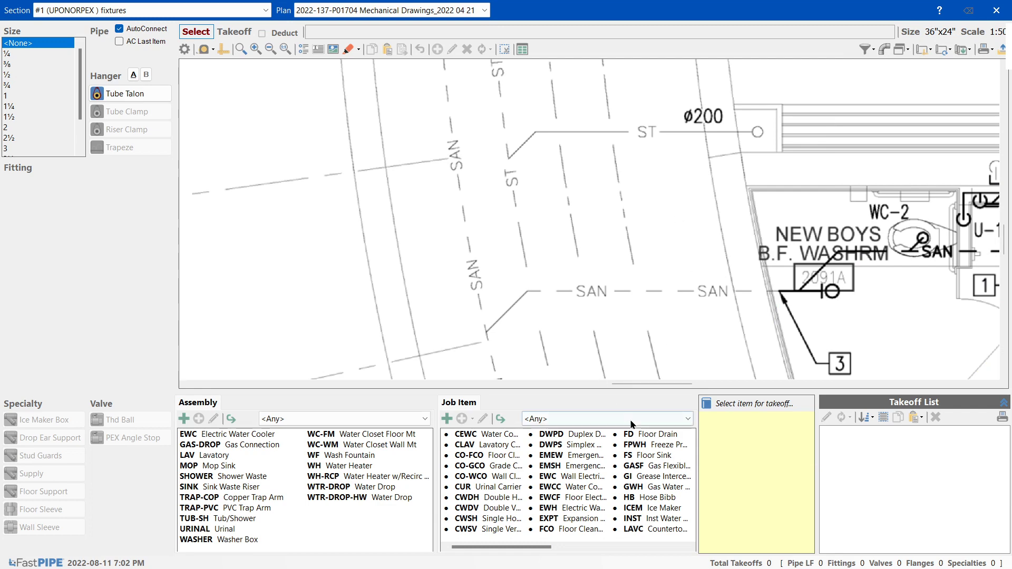
# Examine water closet WC-2 and the adjoining urinals, then the WC-1 water closets and water supply lines of the new boys washroom
pyautogui.moveTo(664, 388); pyautogui.dragTo(720, 382)
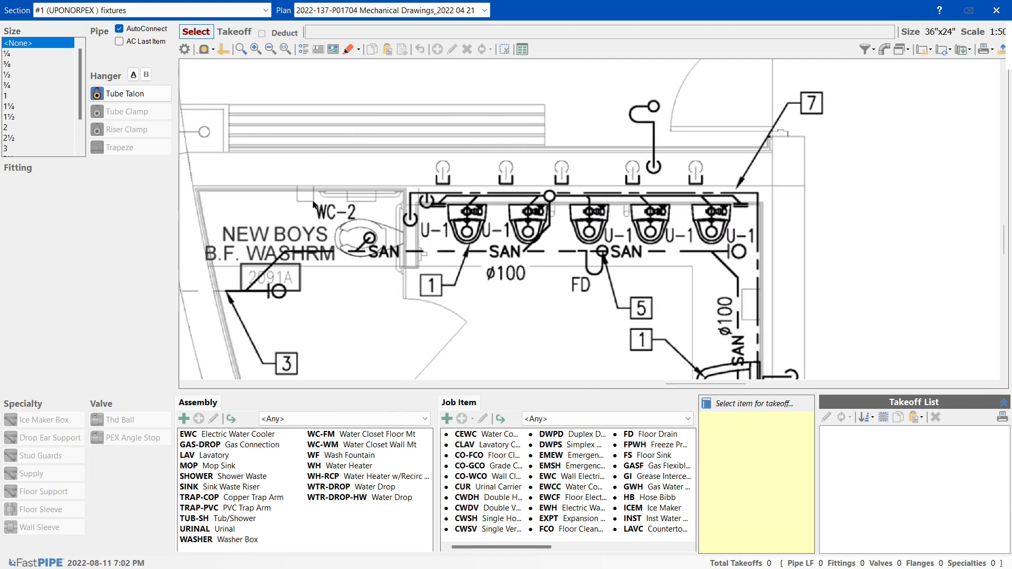
pyautogui.scroll(4, 369, 241)
pyautogui.scroll(-2, 370, 241)
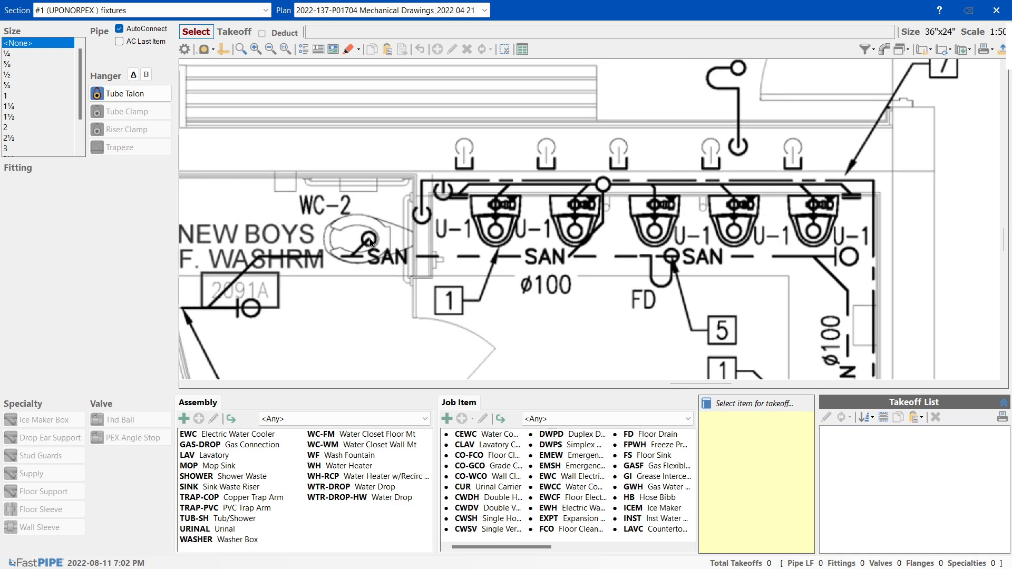
pyautogui.moveTo(313, 197); pyautogui.dragTo(422, 285)
pyautogui.scroll(2, 416, 282)
pyautogui.scroll(1, 341, 220)
pyautogui.moveTo(401, 197); pyautogui.dragTo(431, 266)
pyautogui.moveTo(393, 178); pyautogui.dragTo(420, 285)
pyautogui.moveTo(244, 156); pyautogui.dragTo(354, 210)
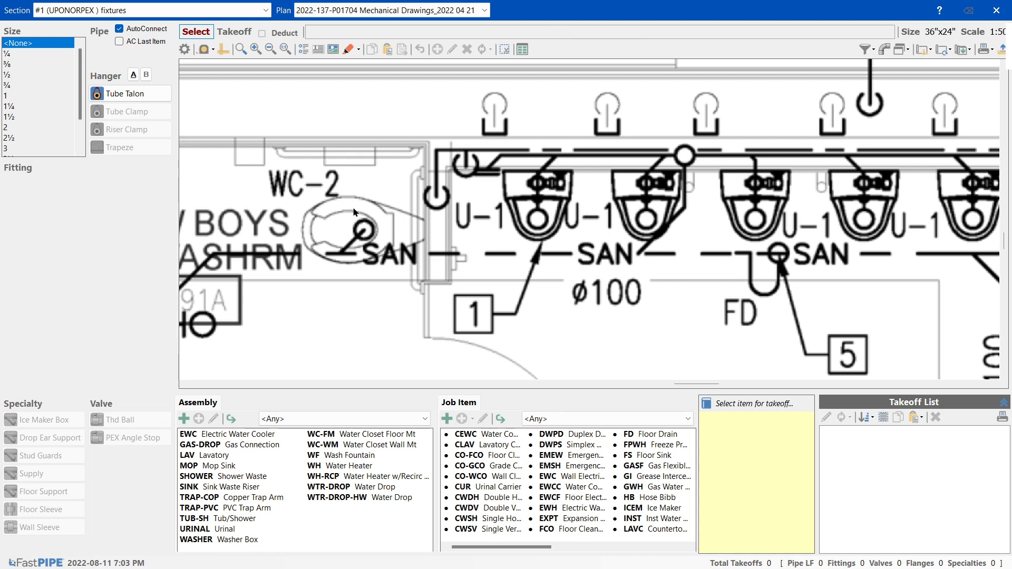
pyautogui.scroll(-3, 423, 288)
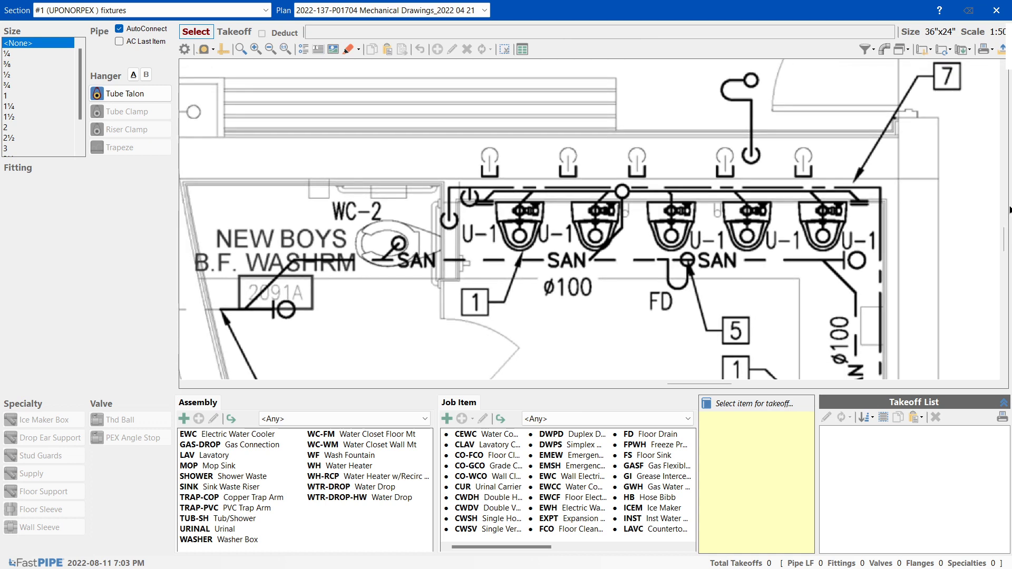
pyautogui.scroll(-2, 1007, 244)
pyautogui.scroll(-5, 1007, 244)
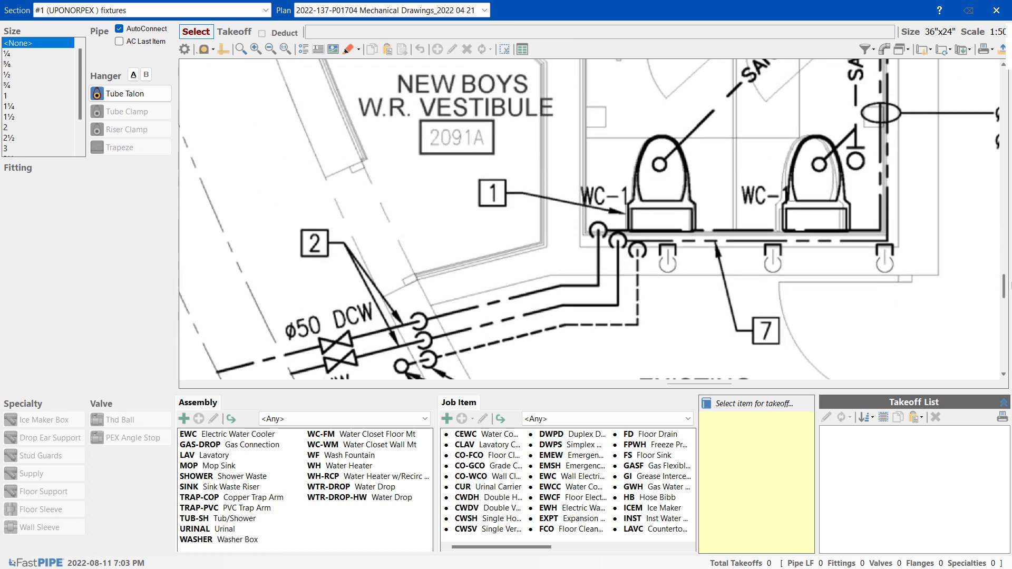
pyautogui.moveTo(600, 132)
pyautogui.mouseDown()
pyautogui.moveTo(646, 248)
pyautogui.moveTo(702, 256)
pyautogui.moveTo(702, 311)
pyautogui.mouseUp()
pyautogui.scroll(-2, 702, 311)
pyautogui.scroll(-4, 699, 314)
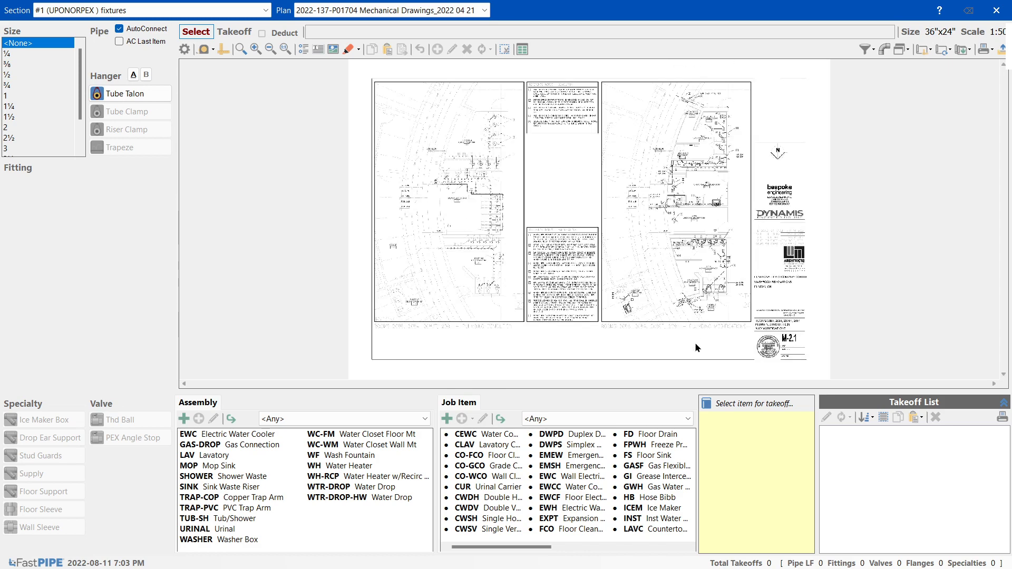
# Compare the plumbing demolition plan with the modification reference notes and the plumbing modifications plan on sheet M-2.1
pyautogui.scroll(5, 429, 153)
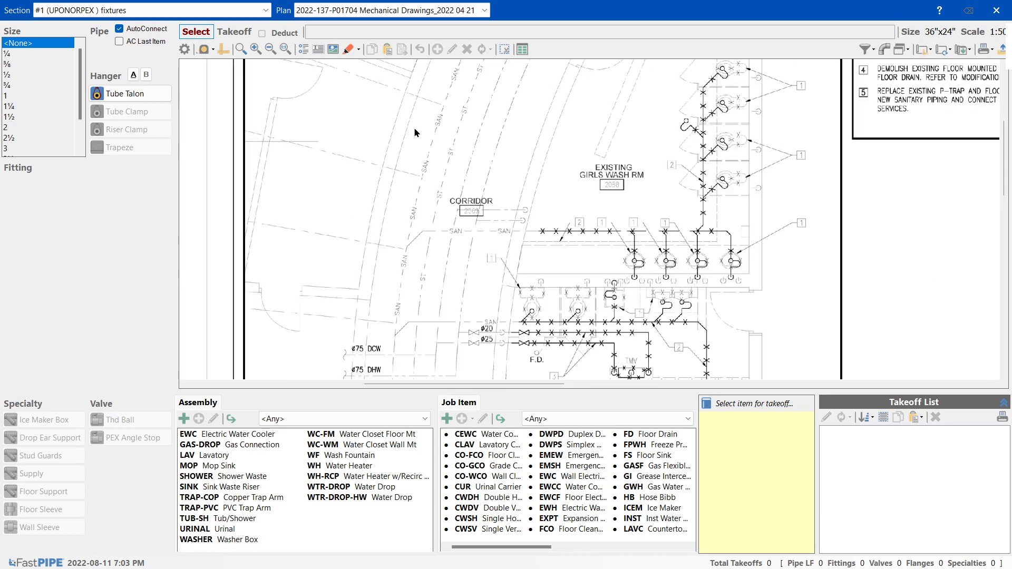
pyautogui.scroll(2, 1007, 152)
pyautogui.scroll(-6, 1008, 151)
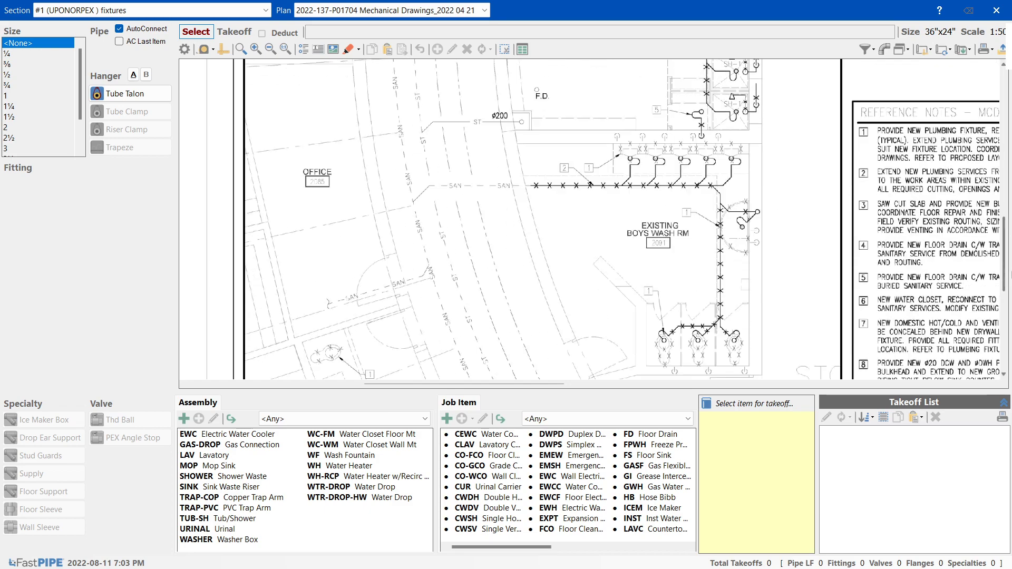
pyautogui.moveTo(595, 185)
pyautogui.mouseDown()
pyautogui.moveTo(515, 213)
pyautogui.moveTo(798, 264)
pyautogui.mouseUp()
pyautogui.scroll(-3, 610, 166)
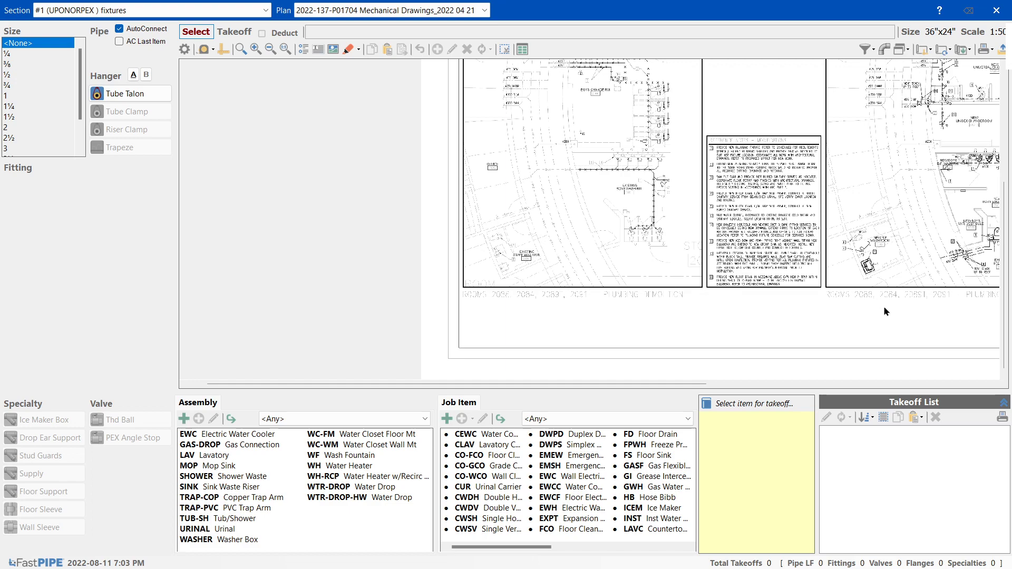
pyautogui.moveTo(540, 384); pyautogui.dragTo(651, 391)
pyautogui.moveTo(280, 215); pyautogui.dragTo(343, 271)
pyautogui.moveTo(648, 199); pyautogui.dragTo(733, 271)
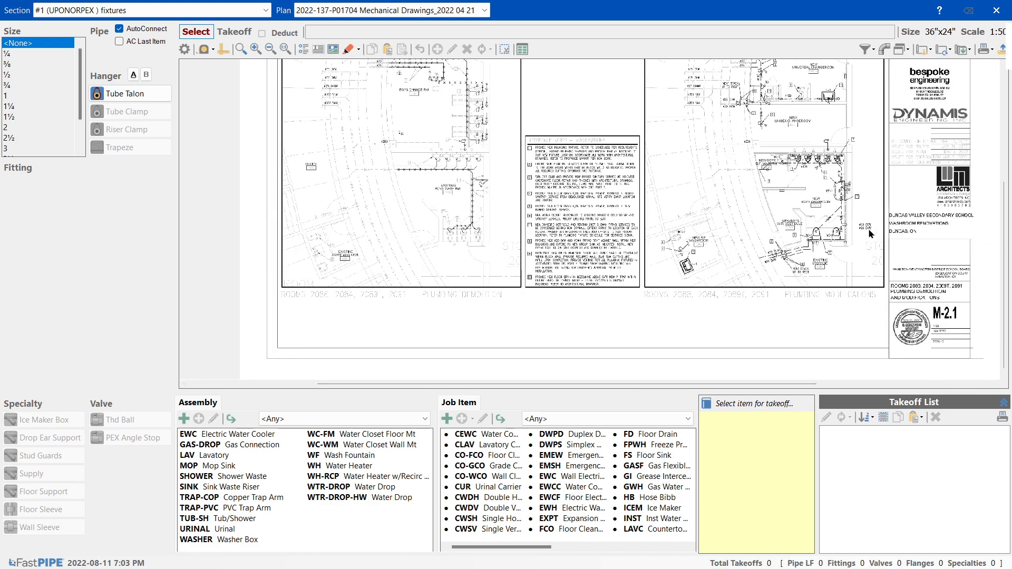
pyautogui.moveTo(589, 390); pyautogui.dragTo(495, 397)
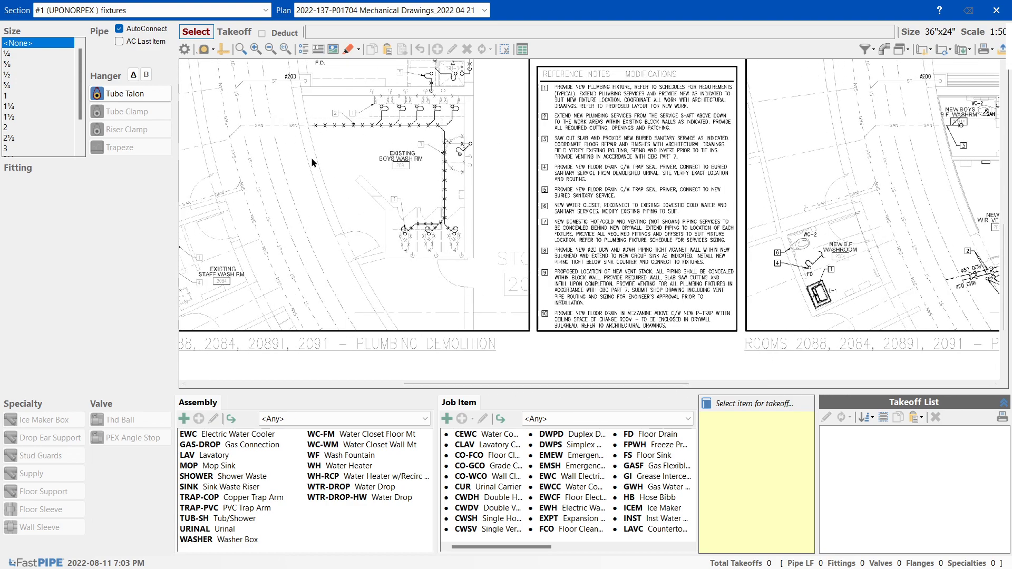
pyautogui.moveTo(487, 393); pyautogui.dragTo(632, 399)
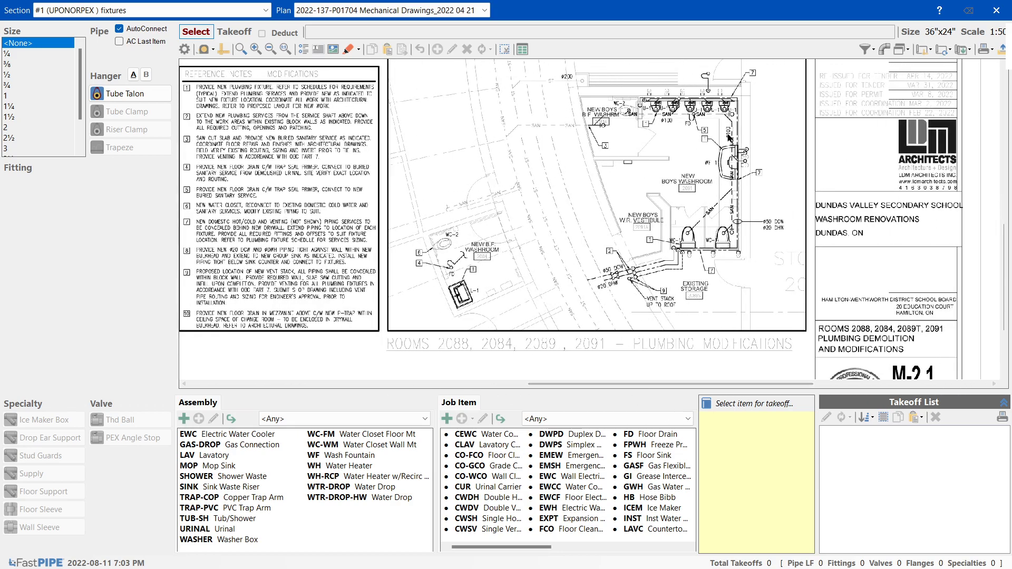
# Filter the job items to Plumbing Fixtures for taking off the WC-1 water closets in the new boys washroom
pyautogui.scroll(3, 733, 126)
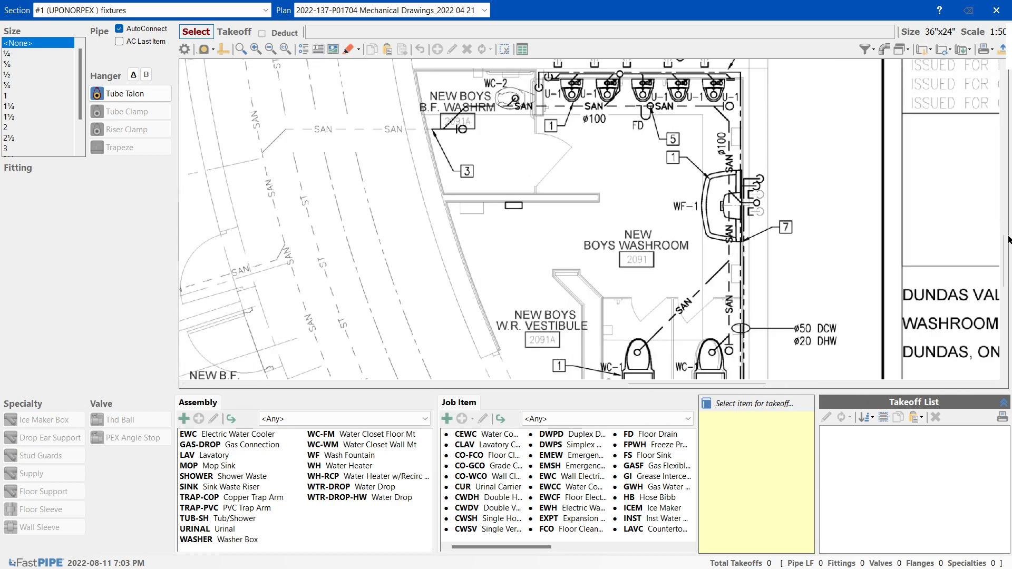
pyautogui.scroll(-2, 612, 252)
pyautogui.scroll(3, 613, 251)
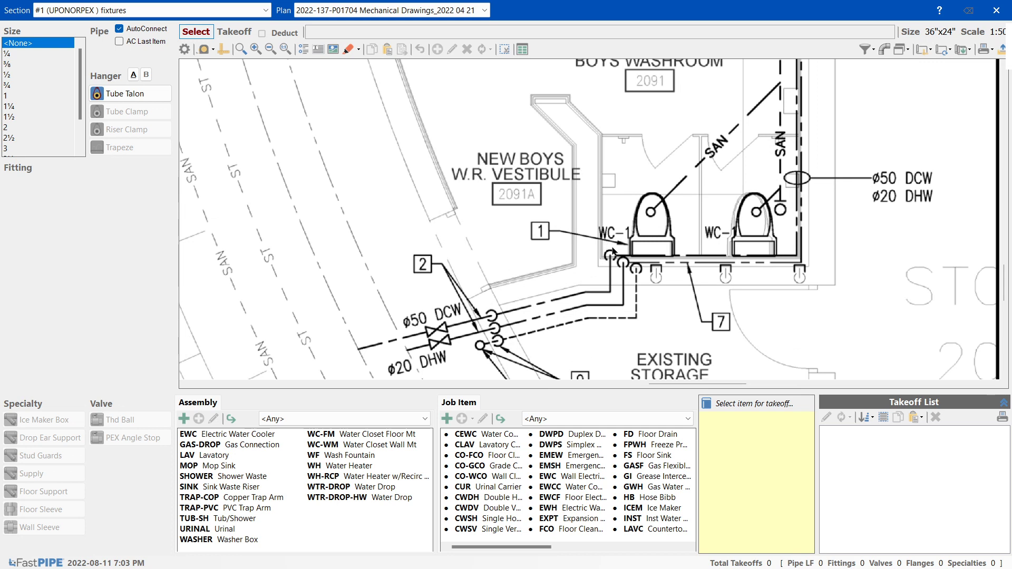
pyautogui.click(635, 417)
pyautogui.click(621, 465)
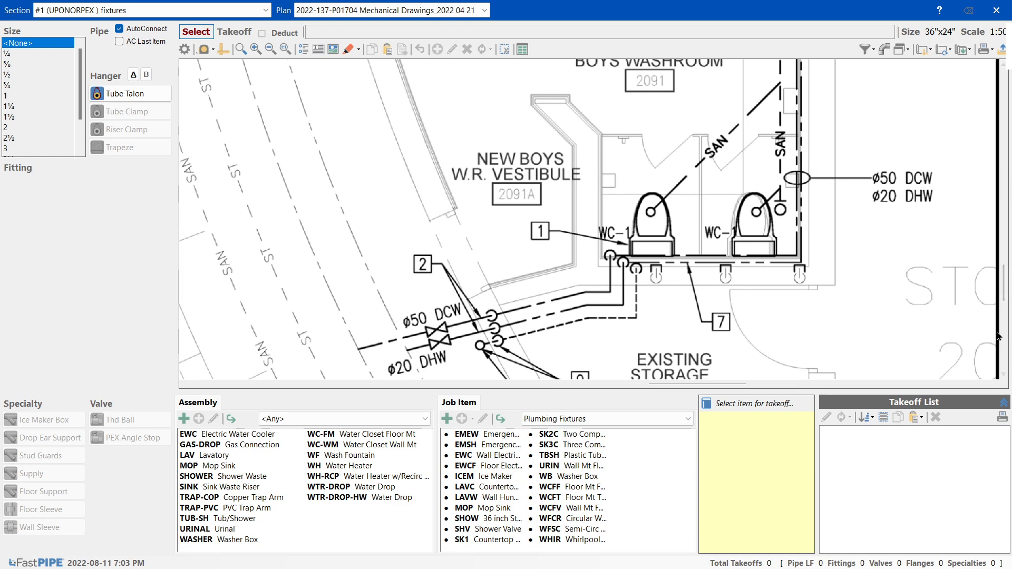
pyautogui.scroll(-1, 1007, 295)
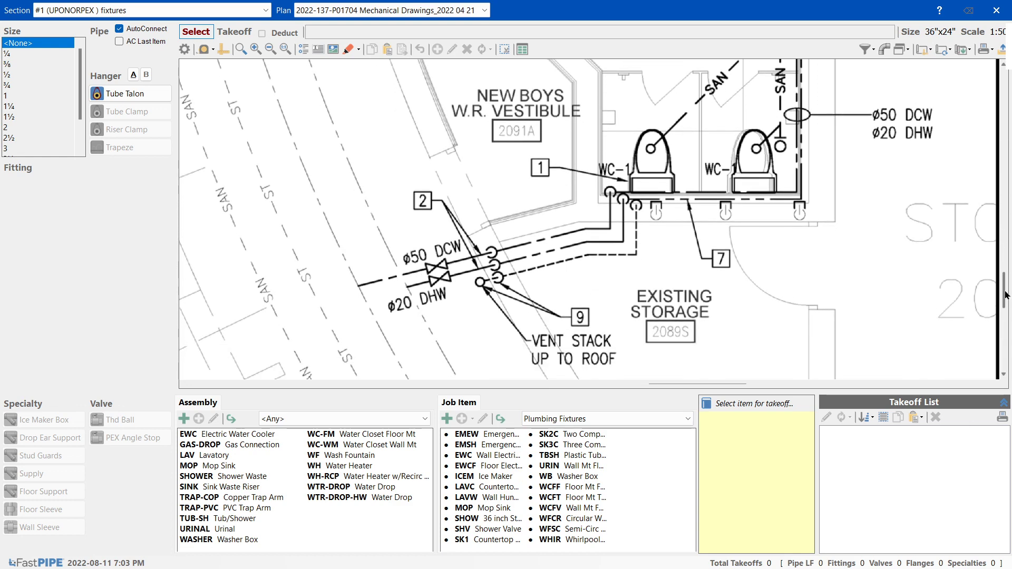
pyautogui.scroll(1, 653, 181)
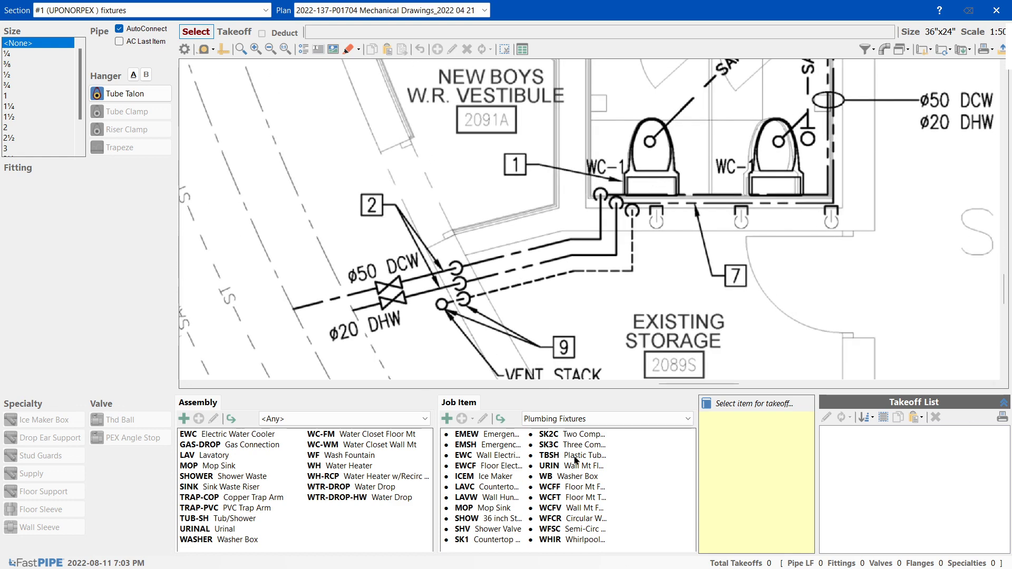
# Compare the descriptions and labor hours of the WCFT, WCFV and WCFF water closet job items
pyautogui.click(576, 509)
pyautogui.click(577, 498)
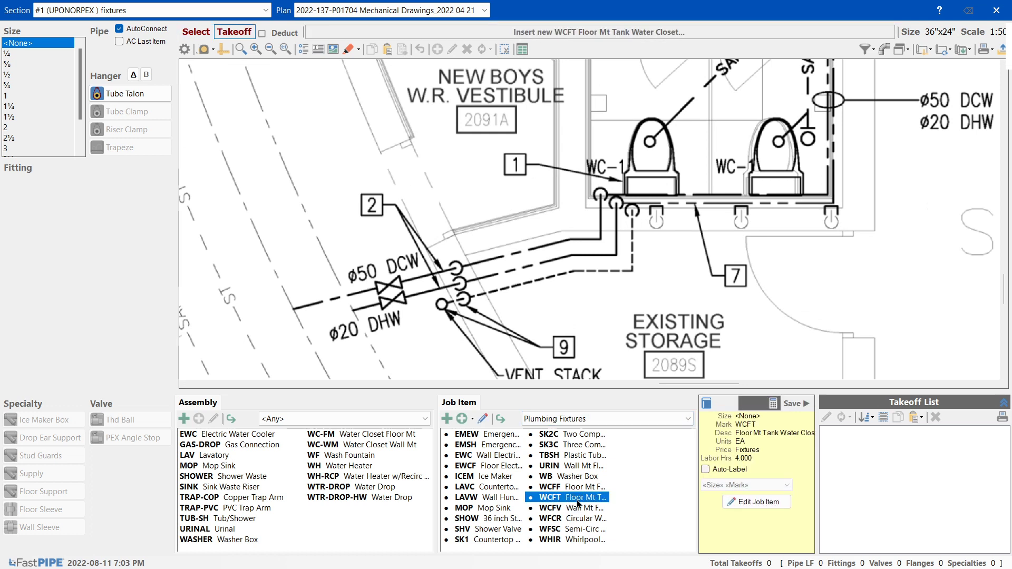
pyautogui.click(580, 509)
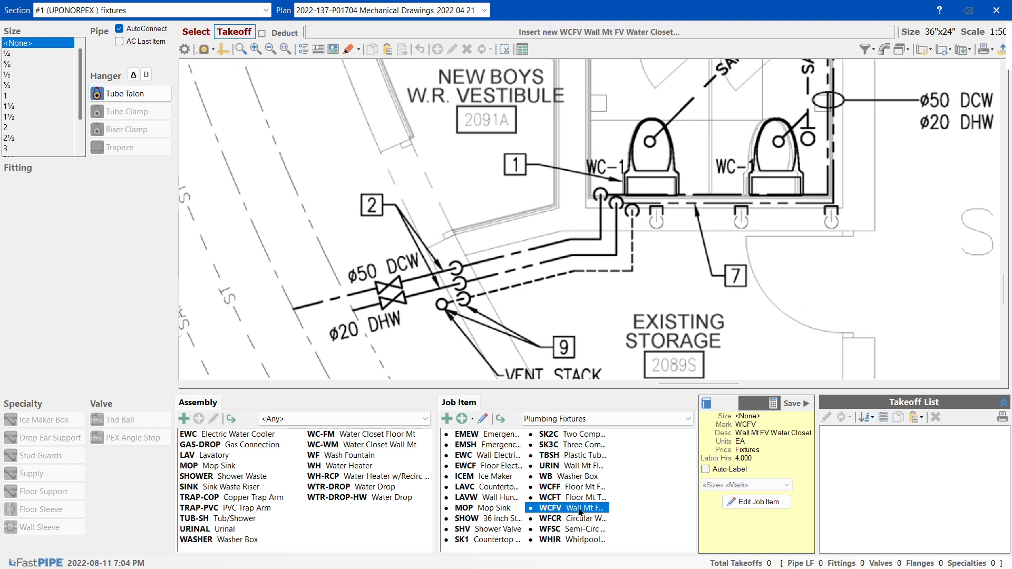
pyautogui.click(584, 488)
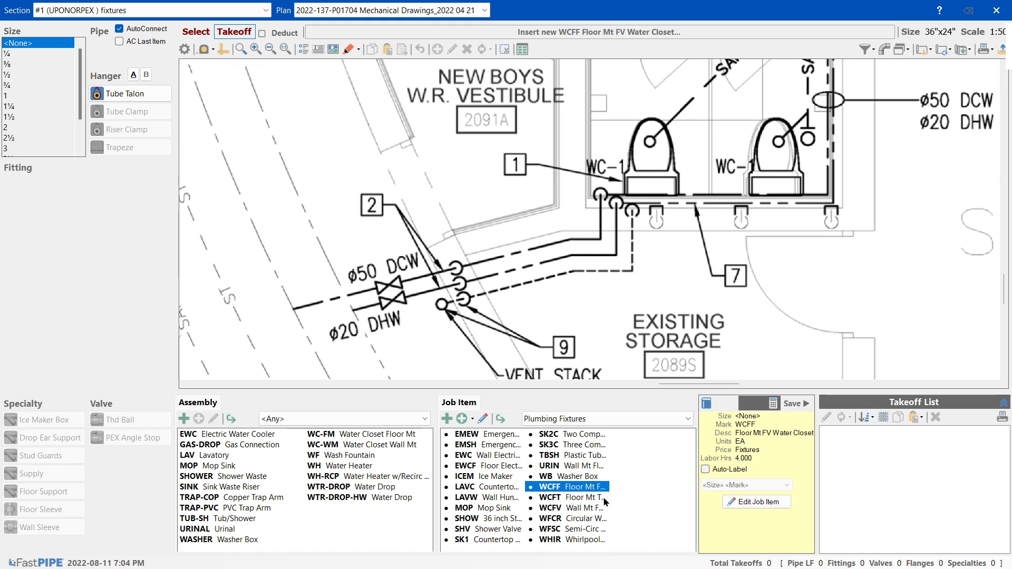
pyautogui.click(605, 498)
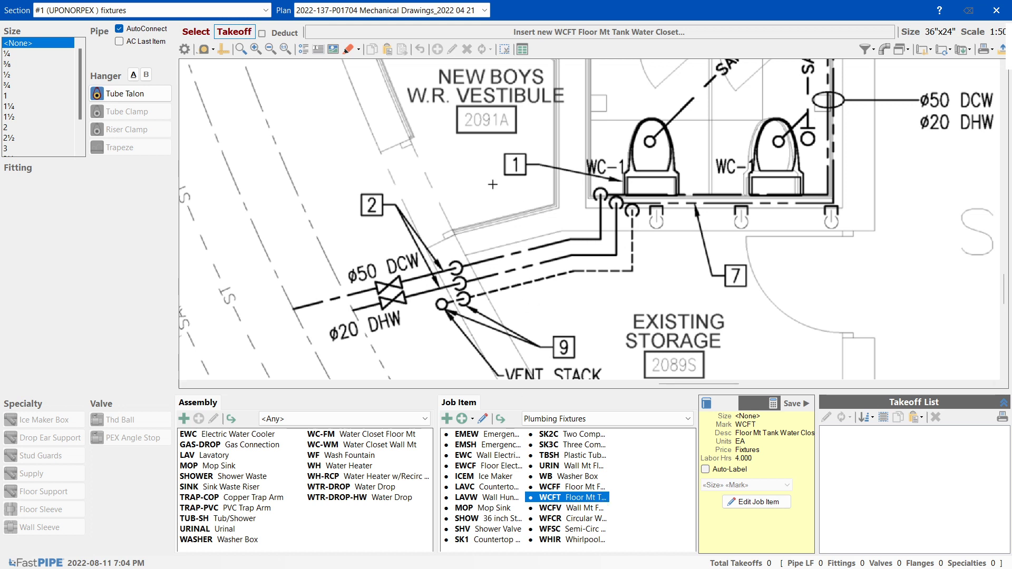
# Clone the WCFF Floor Mt FV Water Closet job item with the mark WC-1
pyautogui.click(565, 487)
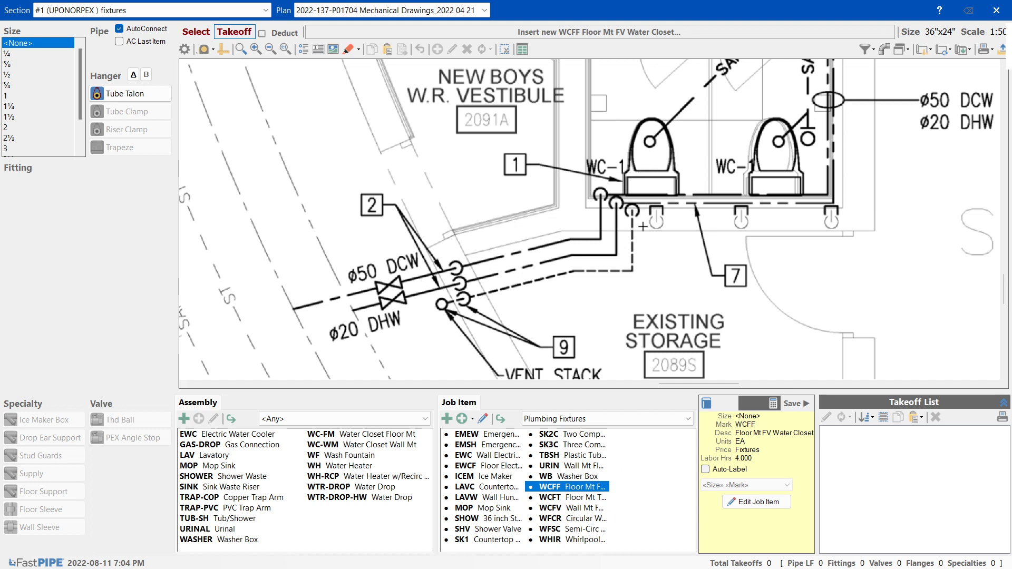
pyautogui.click(461, 420)
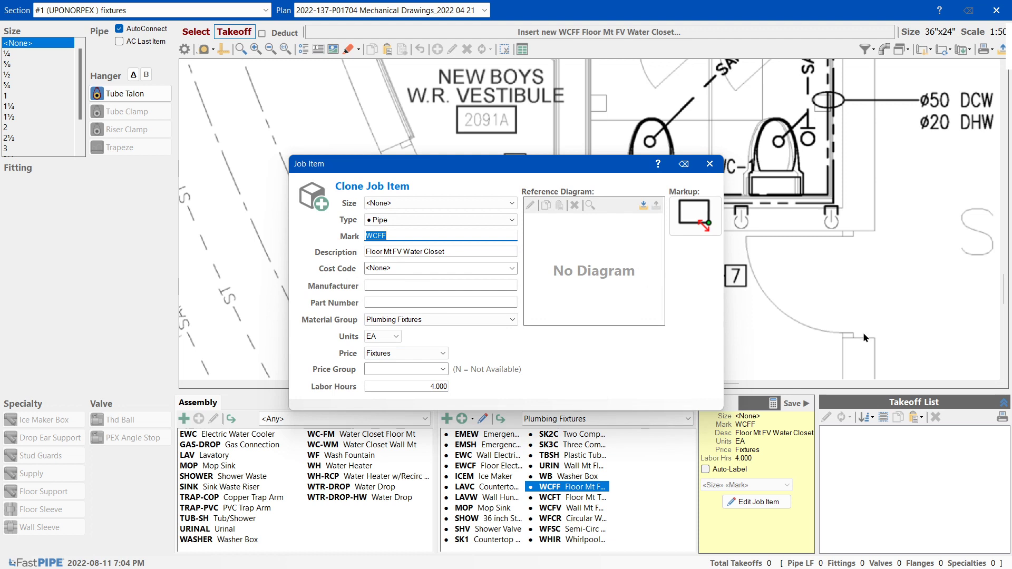
pyautogui.moveTo(622, 165); pyautogui.dragTo(481, 168)
pyautogui.write('WC')
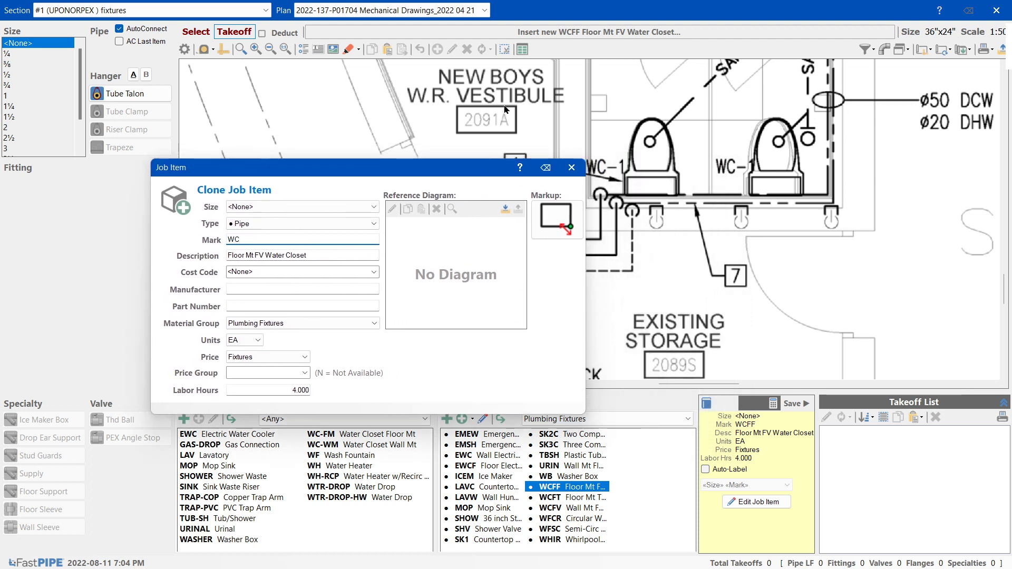
pyautogui.write('-1')
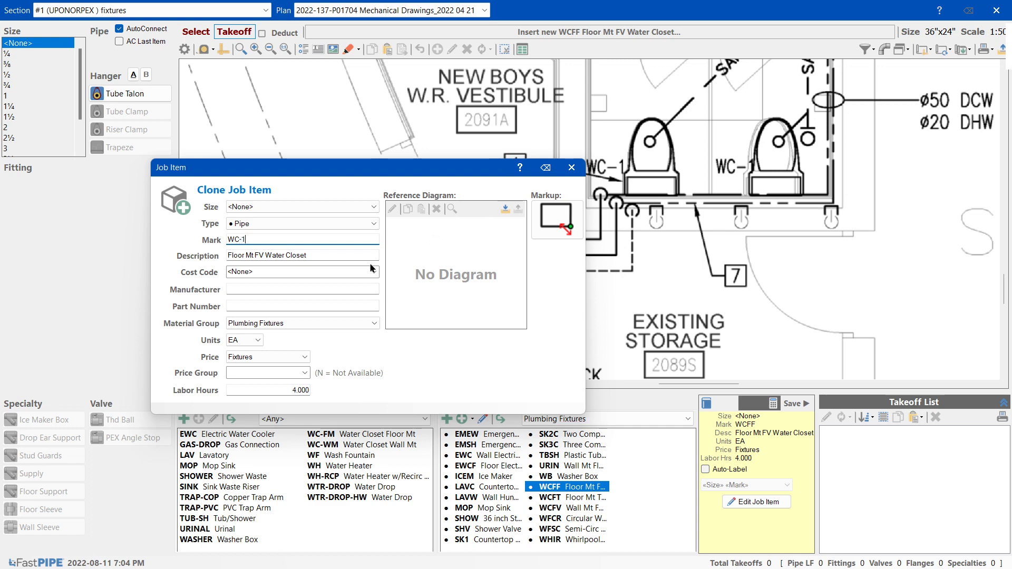
pyautogui.click(571, 167)
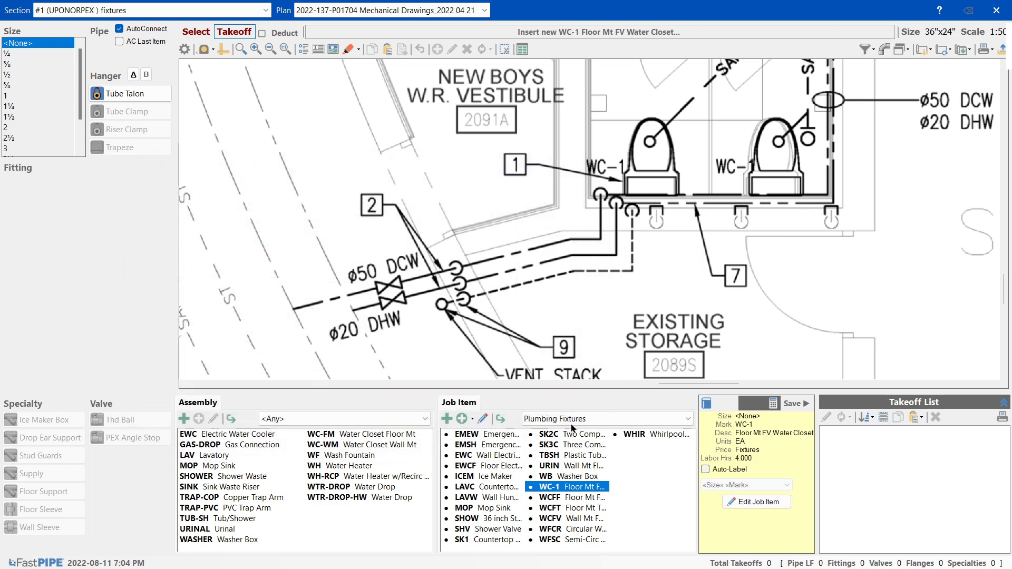
# Take off the two WC-1 water closets at the wall between the new boys washroom and the existing storage
pyautogui.moveTo(604, 127); pyautogui.dragTo(678, 193)
pyautogui.moveTo(745, 128); pyautogui.dragTo(809, 195)
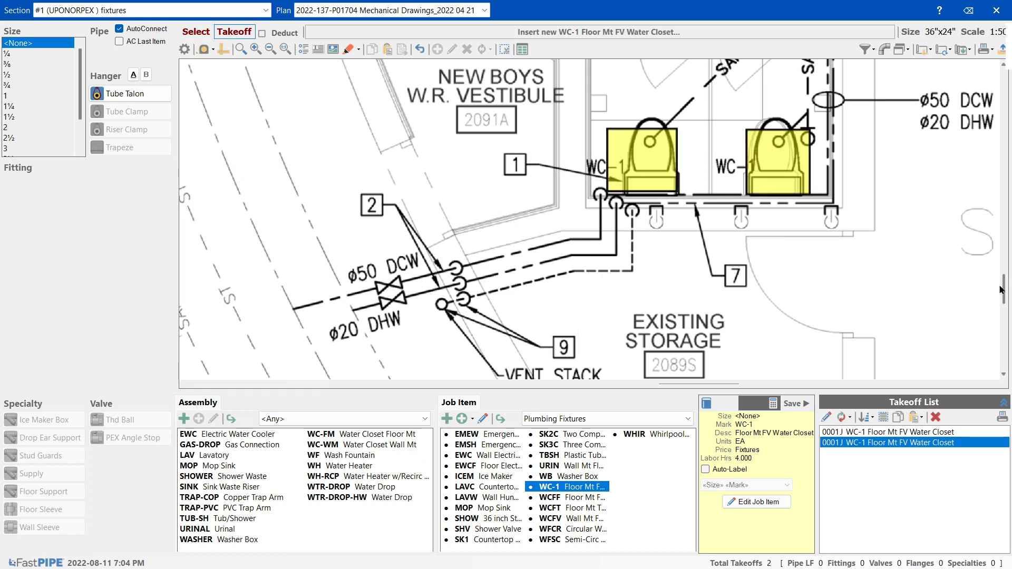
pyautogui.moveTo(1003, 291); pyautogui.dragTo(1002, 262)
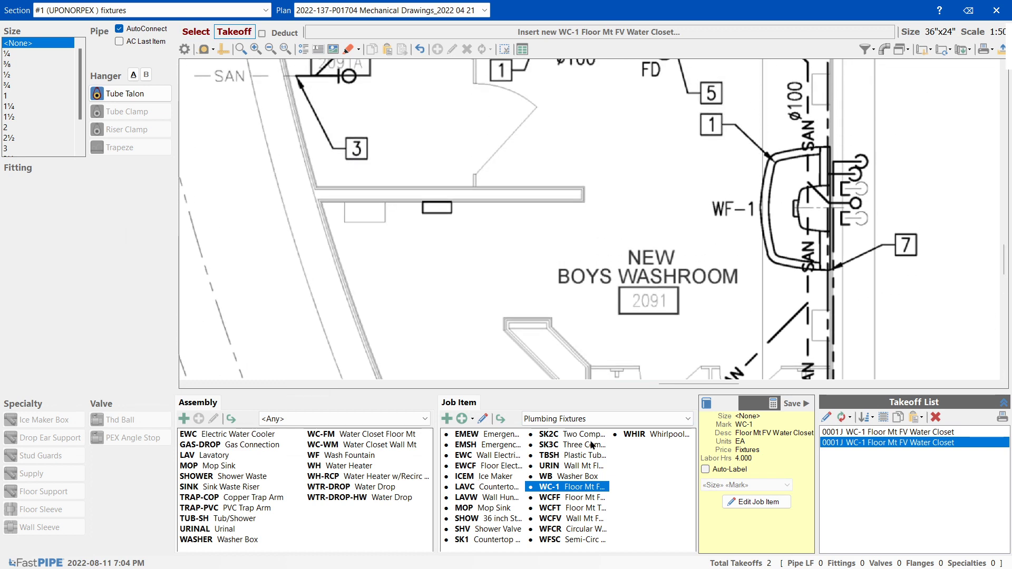
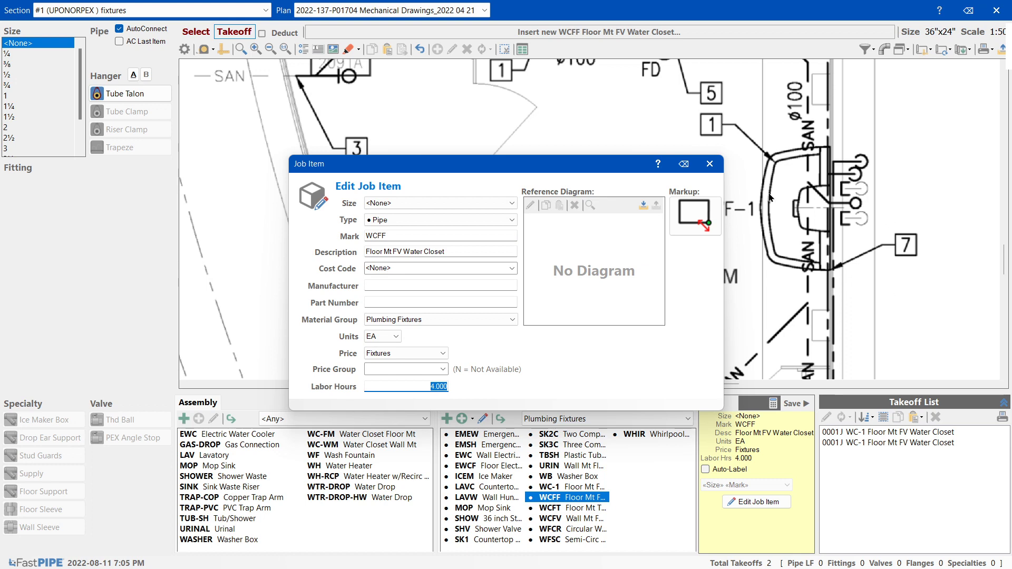
pyautogui.click(708, 164)
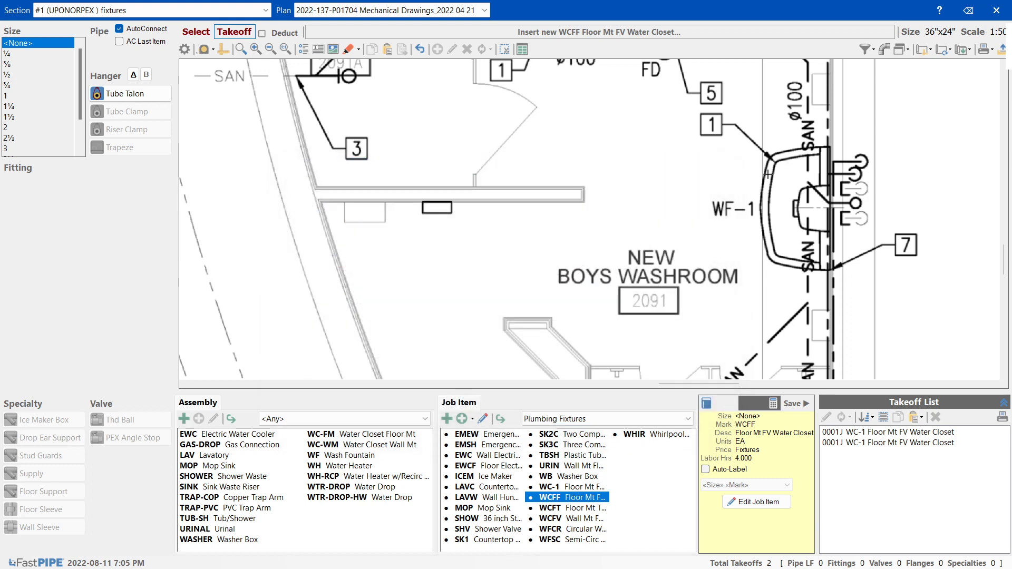
pyautogui.scroll(-3, 589, 219)
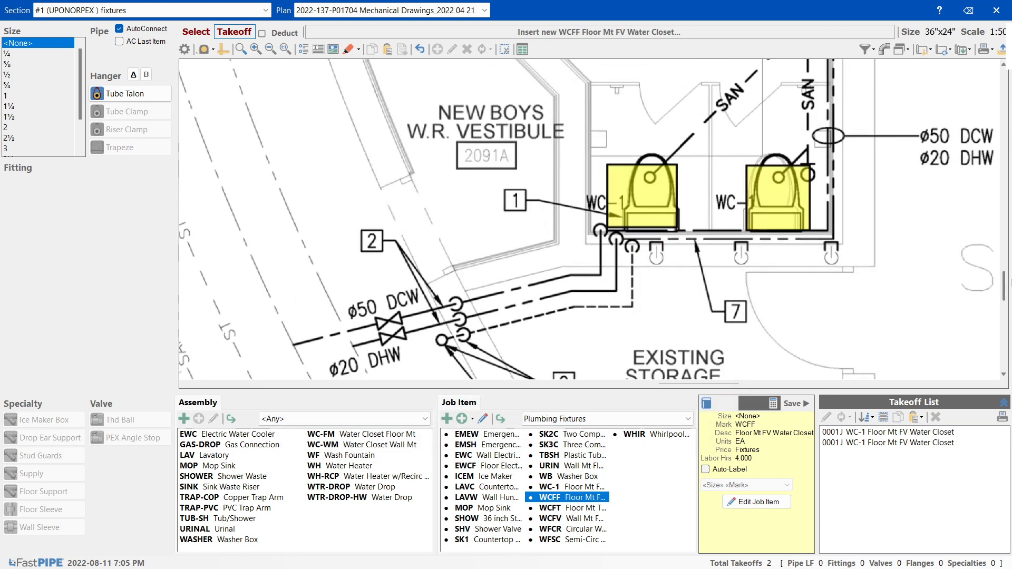
pyautogui.scroll(-6, 754, 195)
pyautogui.scroll(10, 755, 196)
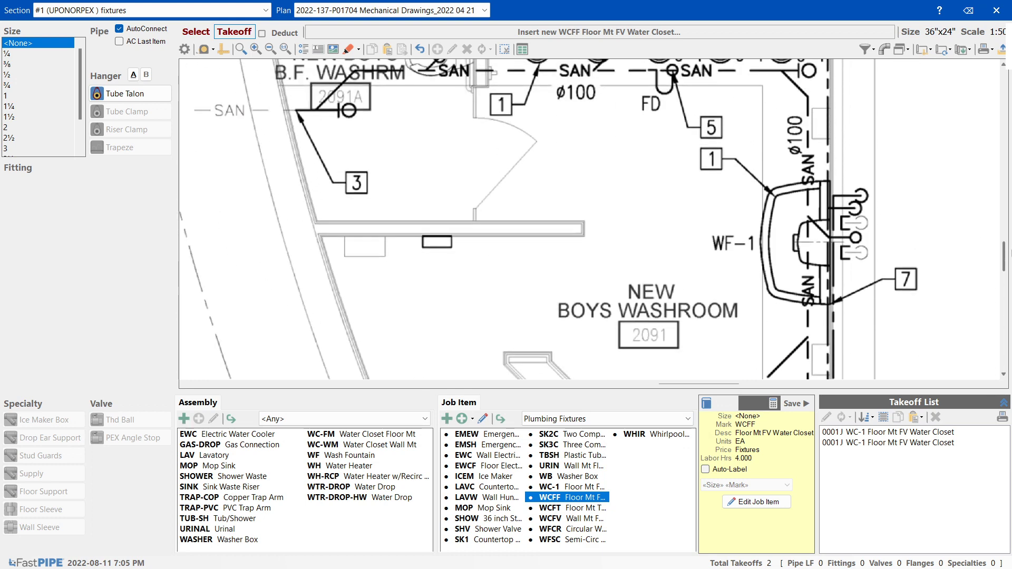
pyautogui.moveTo(735, 180); pyautogui.dragTo(860, 306)
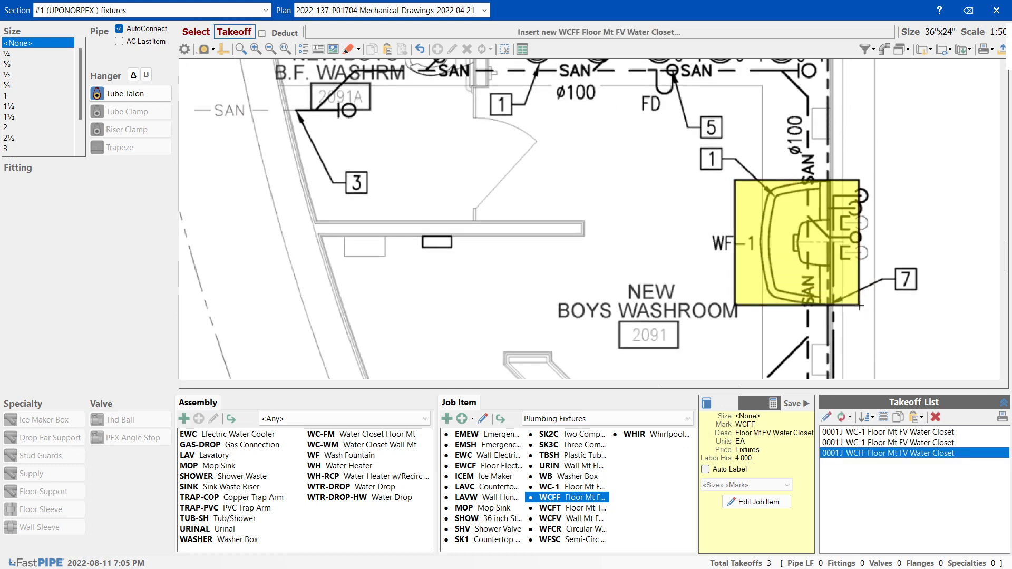
pyautogui.press('Escape')
pyautogui.click(847, 295)
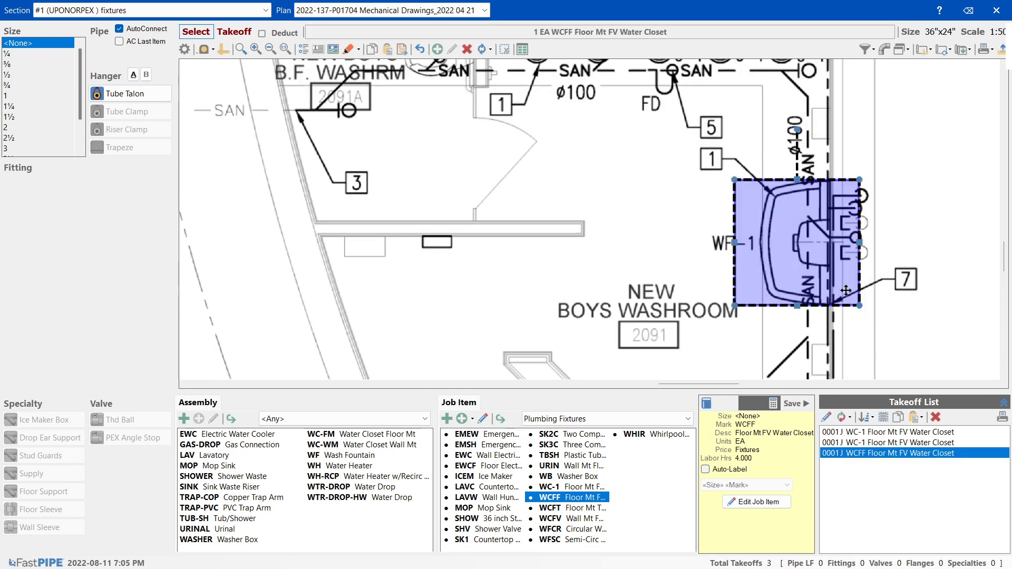
pyautogui.press('Delete')
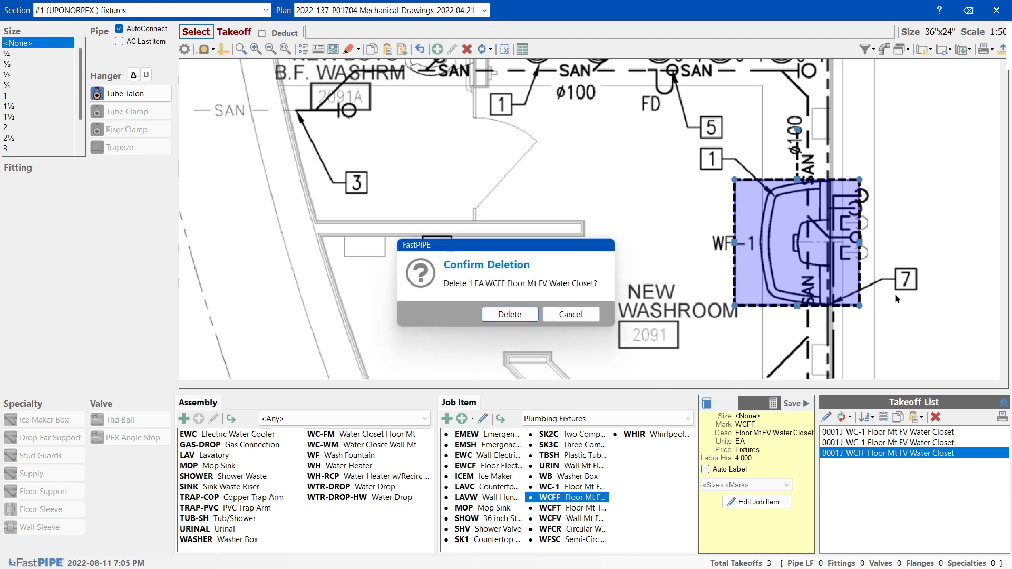
pyautogui.click(509, 314)
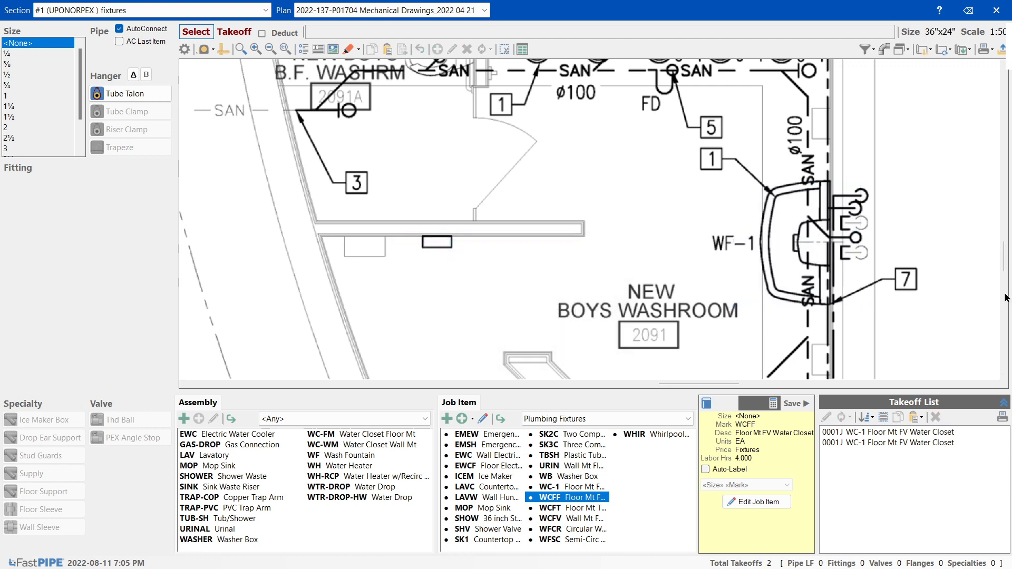
# Examine the eyewash, shower, water cooler, lavatory, sink and tub job items for one comparable to wash fountain WF-1
pyautogui.click(499, 435)
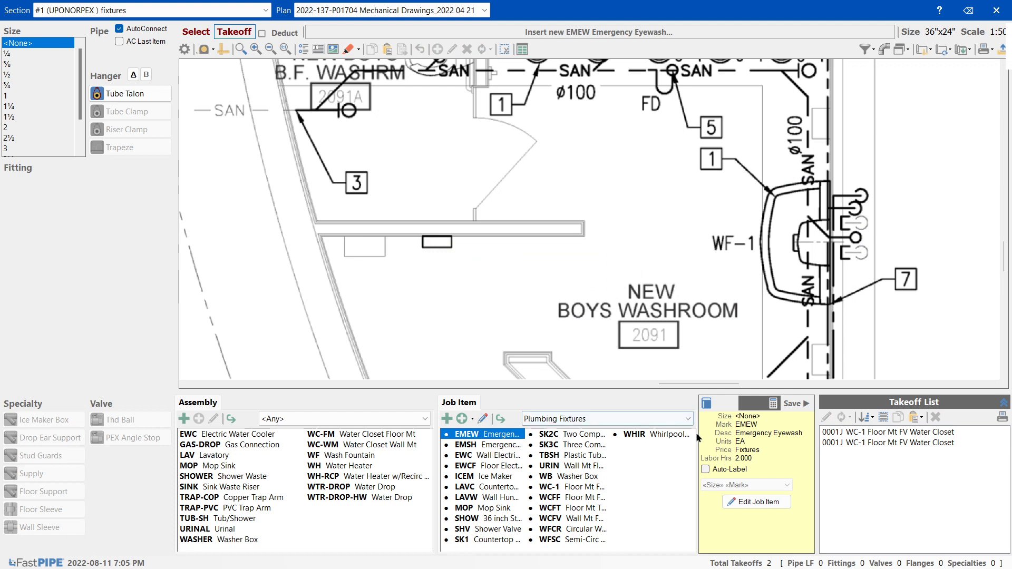
pyautogui.click(475, 445)
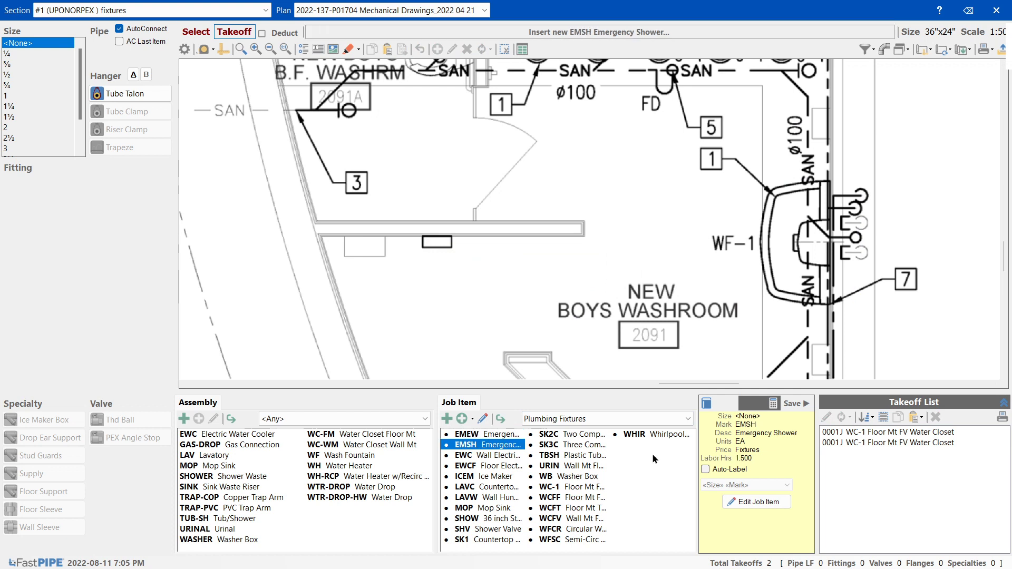
pyautogui.click(515, 436)
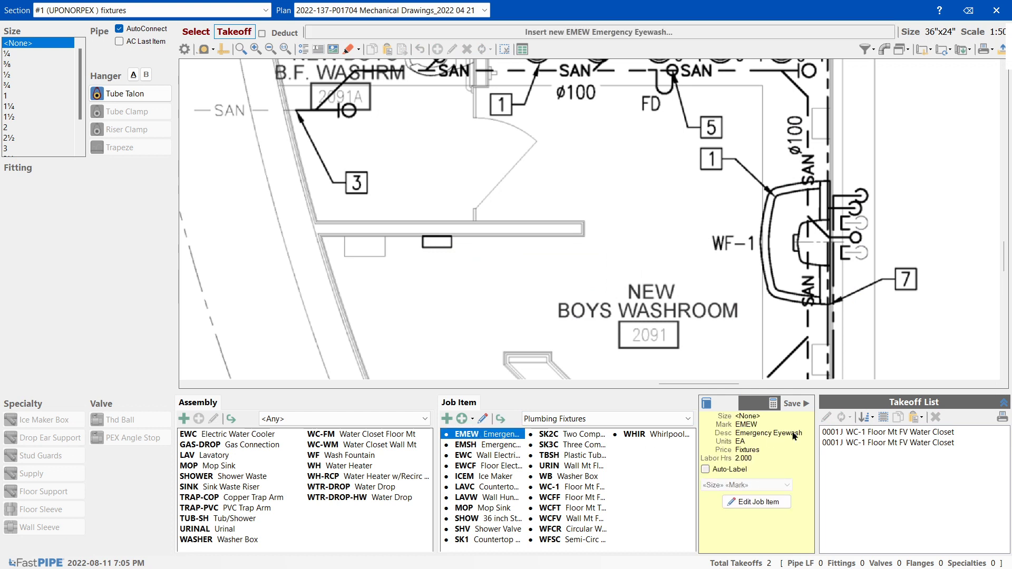
pyautogui.click(495, 455)
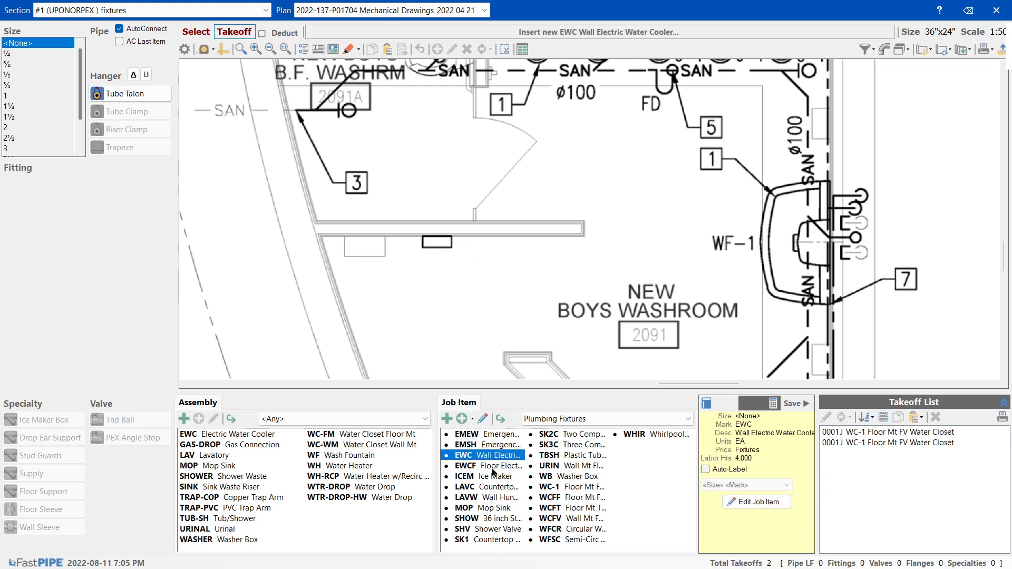
pyautogui.click(492, 467)
pyautogui.click(494, 476)
pyautogui.click(495, 487)
pyautogui.click(497, 498)
pyautogui.click(498, 508)
pyautogui.click(501, 518)
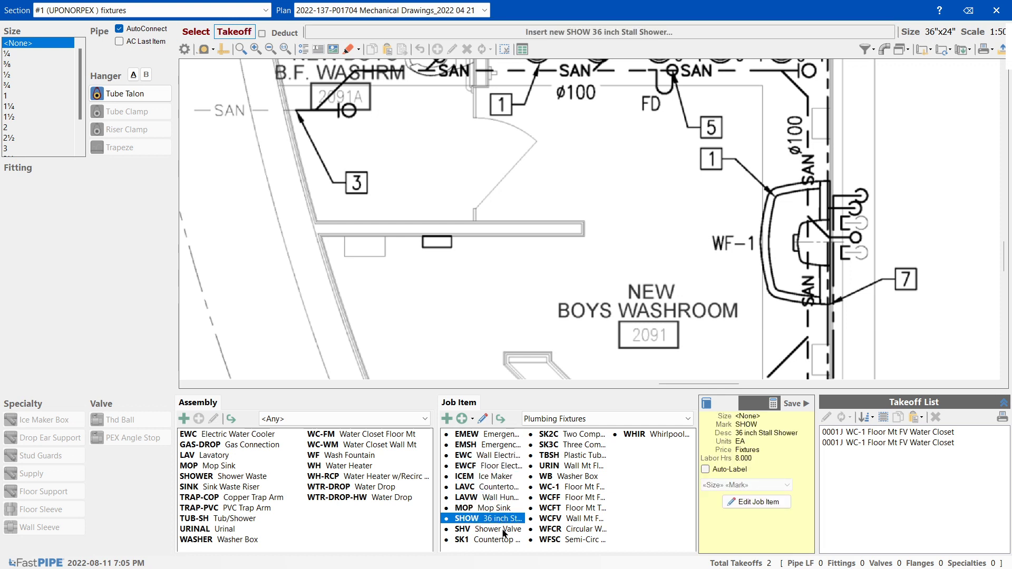
pyautogui.click(504, 529)
pyautogui.click(508, 540)
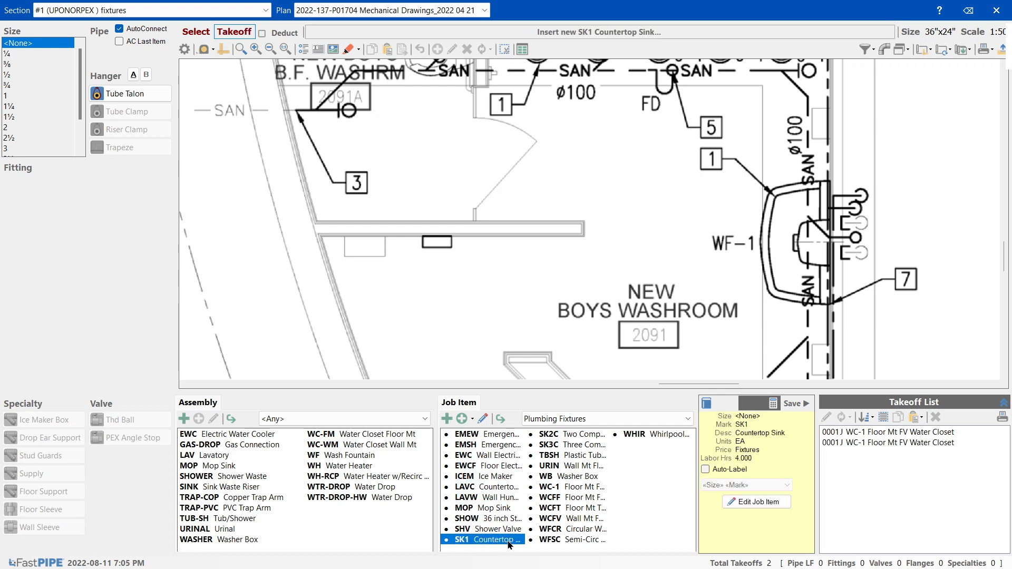
pyautogui.click(579, 436)
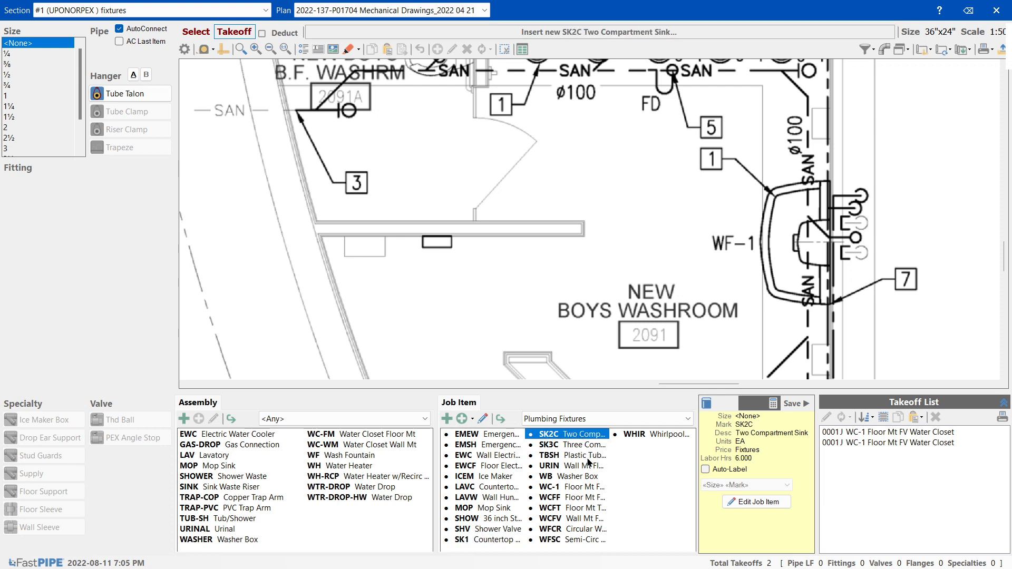
pyautogui.click(576, 455)
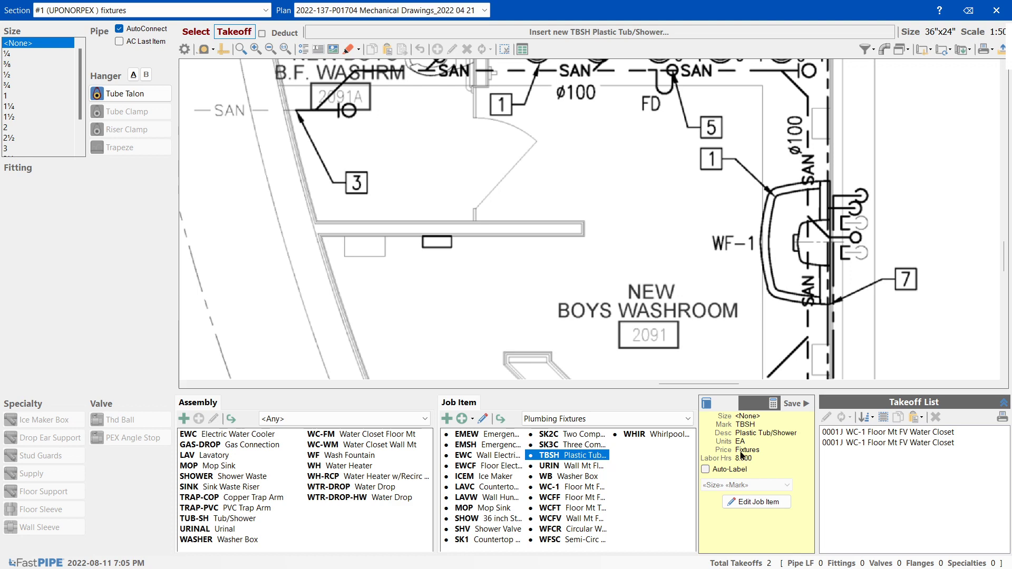
# Clone the SK2C Two Compartment Sink job item with the mark WF-1 and take off the new boys washroom's wash fountain
pyautogui.click(548, 437)
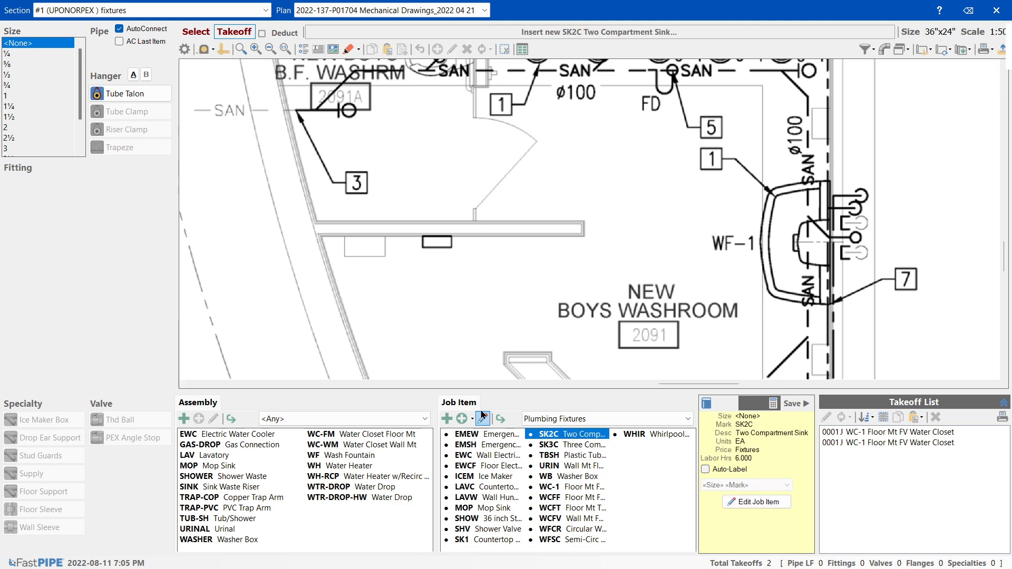
pyautogui.click(462, 419)
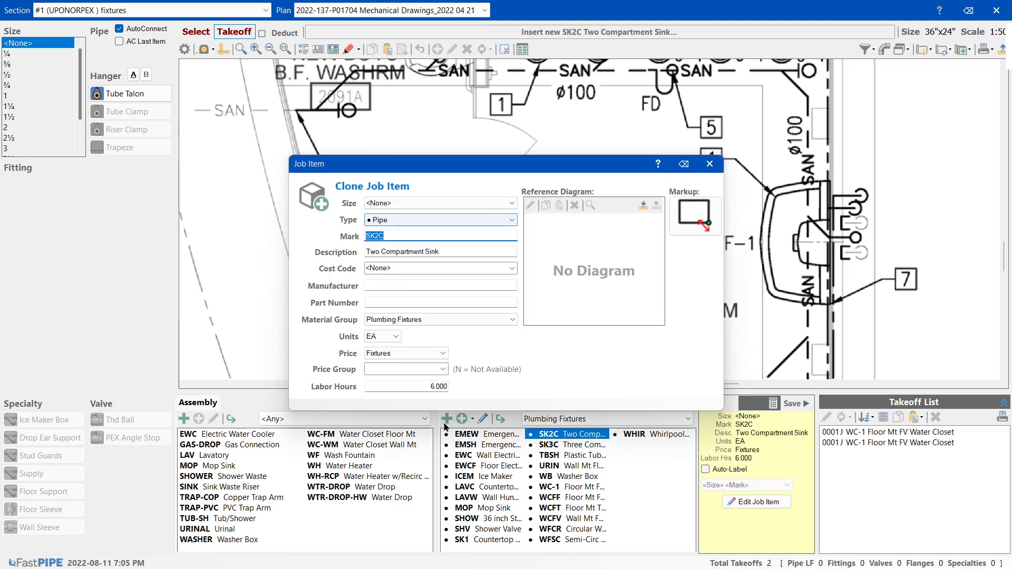
pyautogui.write('WF-1')
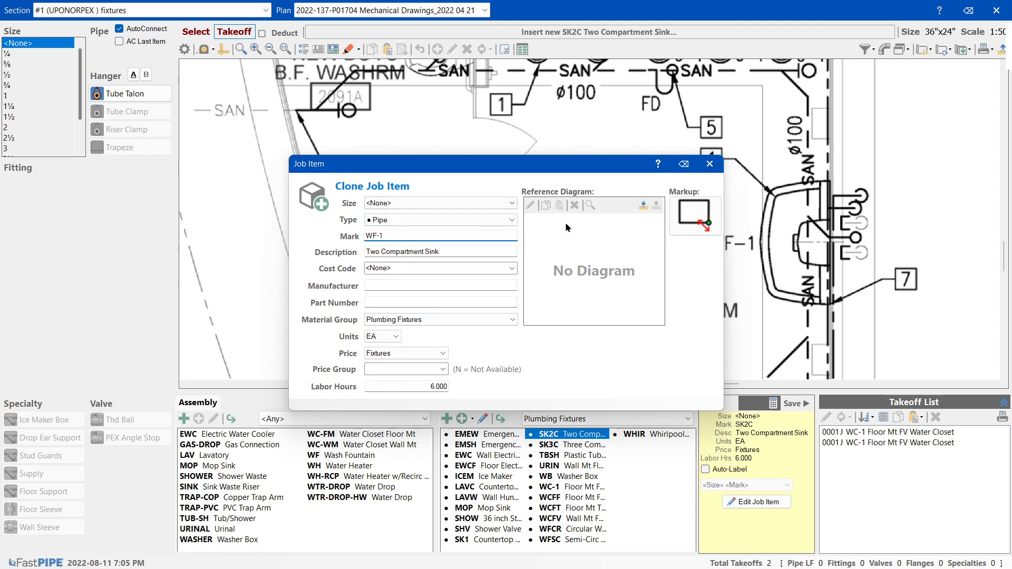
pyautogui.click(709, 164)
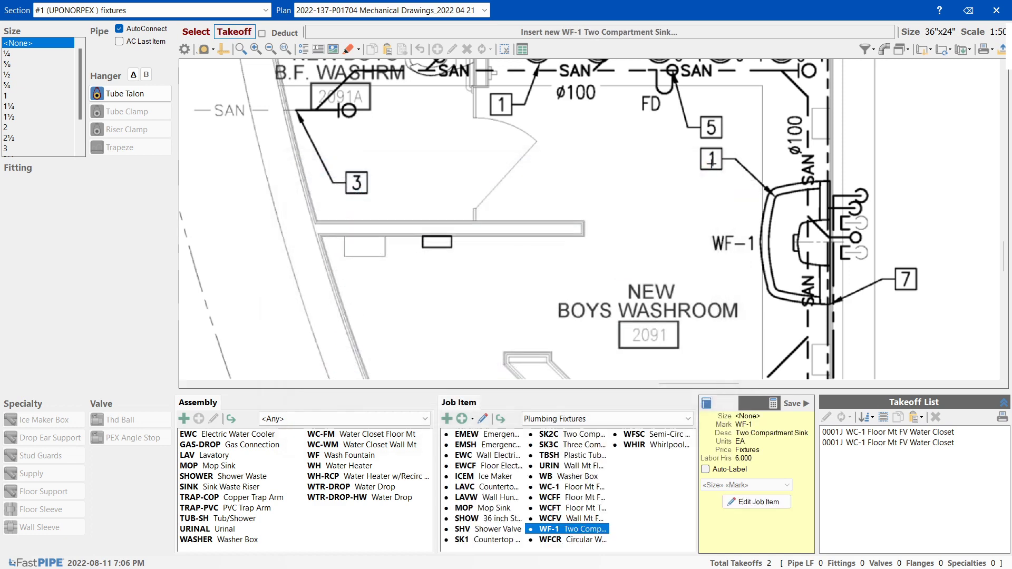
pyautogui.moveTo(762, 183); pyautogui.dragTo(831, 307)
# Take off the three U-1 urinals nearest the wash fountain with the URIN Wall Mt Flush Valve Urinal job item
pyautogui.scroll(3, 1006, 262)
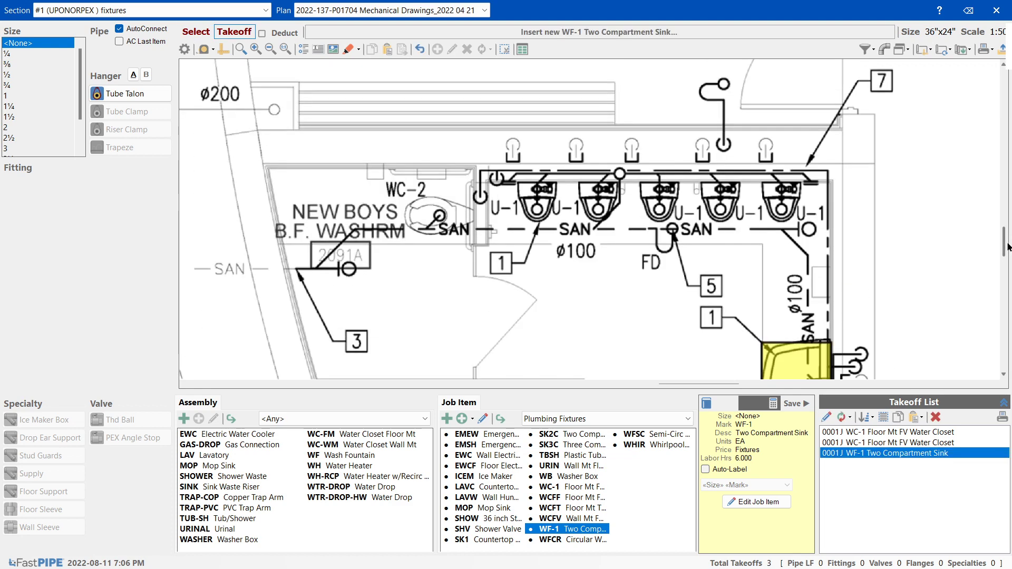
pyautogui.click(560, 468)
pyautogui.moveTo(763, 175); pyautogui.dragTo(810, 226)
pyautogui.moveTo(701, 176); pyautogui.dragTo(746, 224)
pyautogui.moveTo(635, 175); pyautogui.dragTo(683, 224)
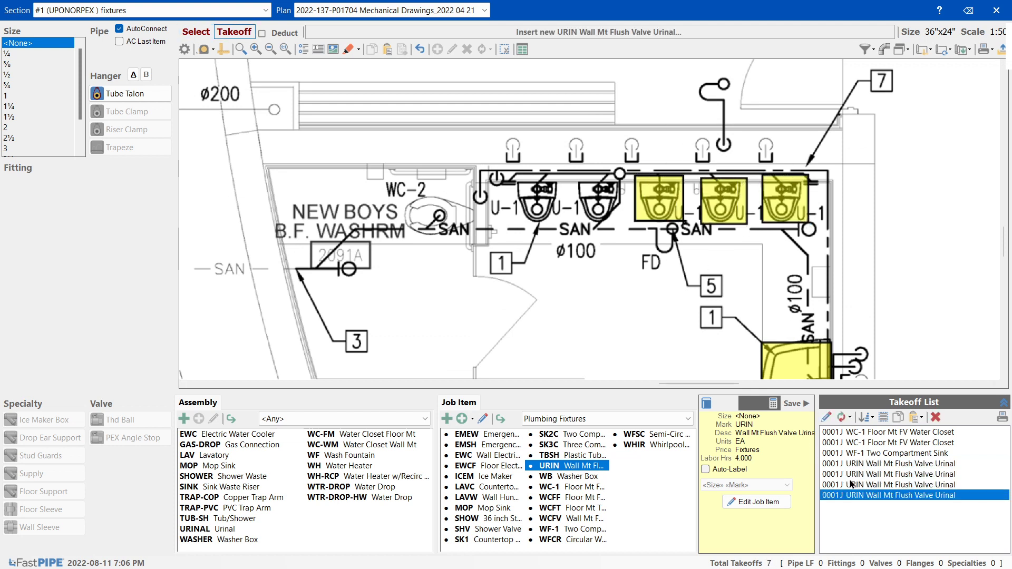
# Check the urinal entries in the takeoff list and delete the stray URIN takeoff beside the third urinal from the wash fountain
pyautogui.click(857, 465)
pyautogui.click(860, 474)
pyautogui.click(863, 485)
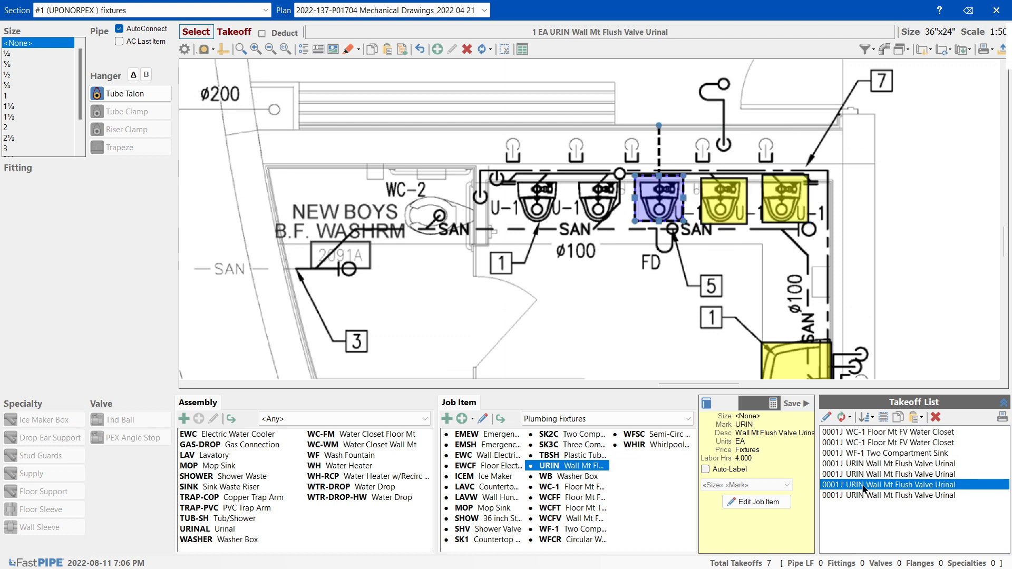
pyautogui.click(866, 496)
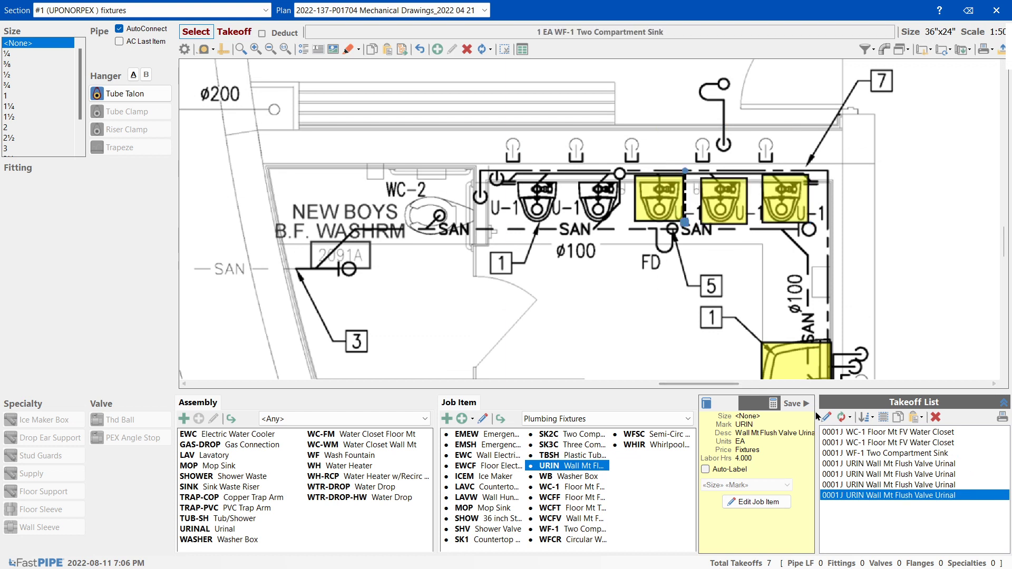
pyautogui.press('Delete')
pyautogui.click(511, 314)
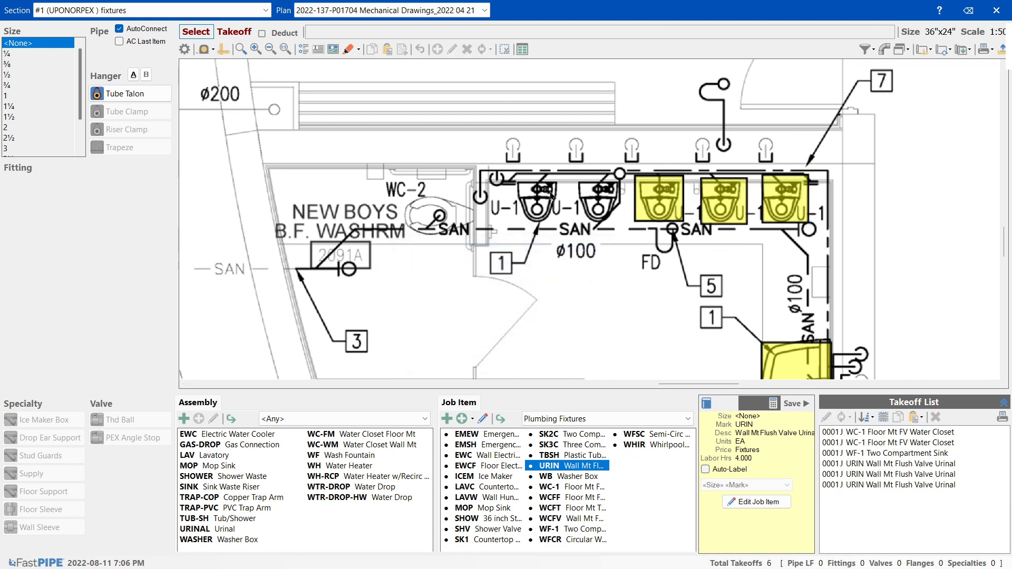
# Take off the remaining two U-1 urinals with the URIN Wall Mt Flush Valve Urinal job item
pyautogui.click(565, 465)
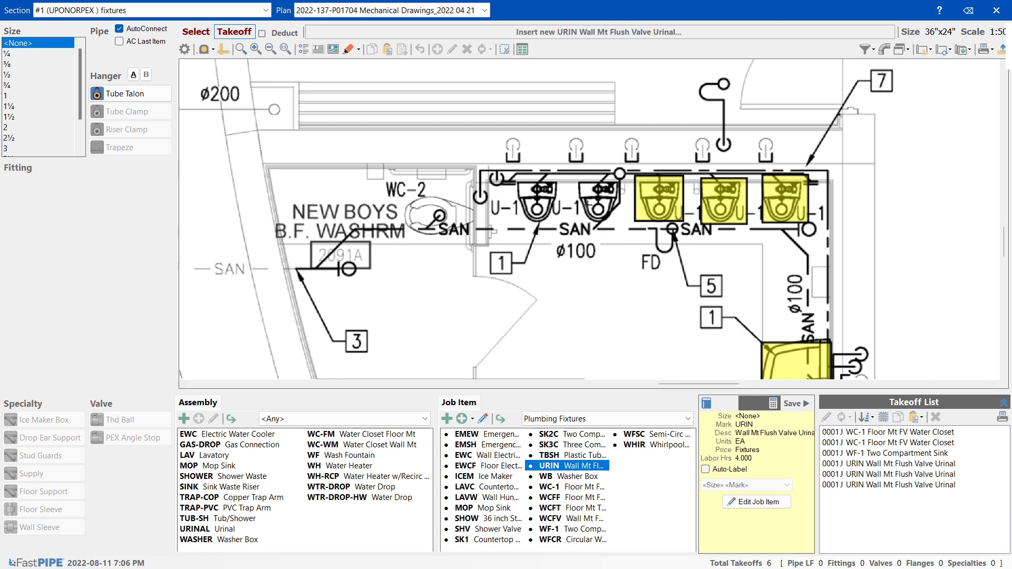
pyautogui.click(578, 181)
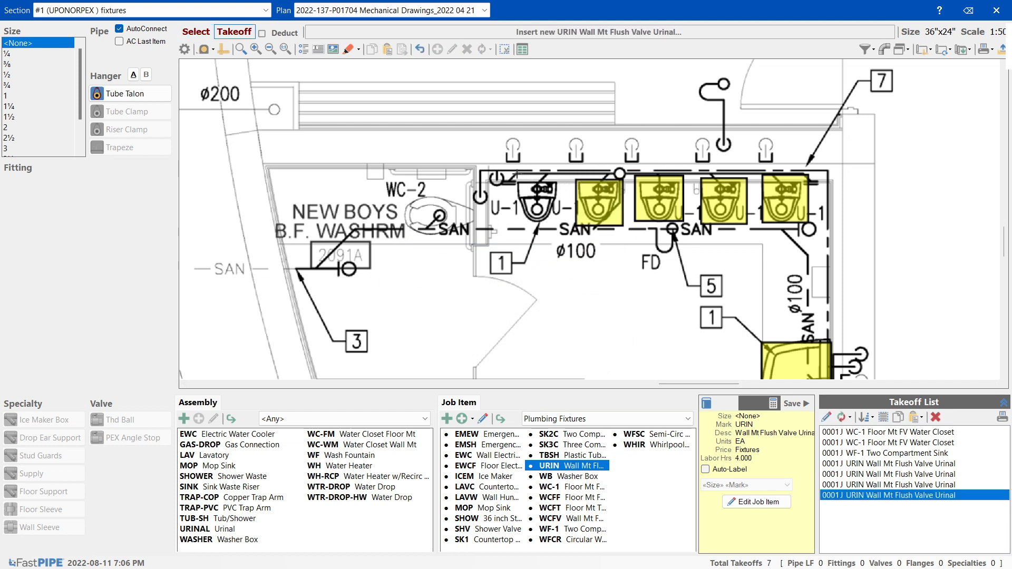
pyautogui.click(516, 176)
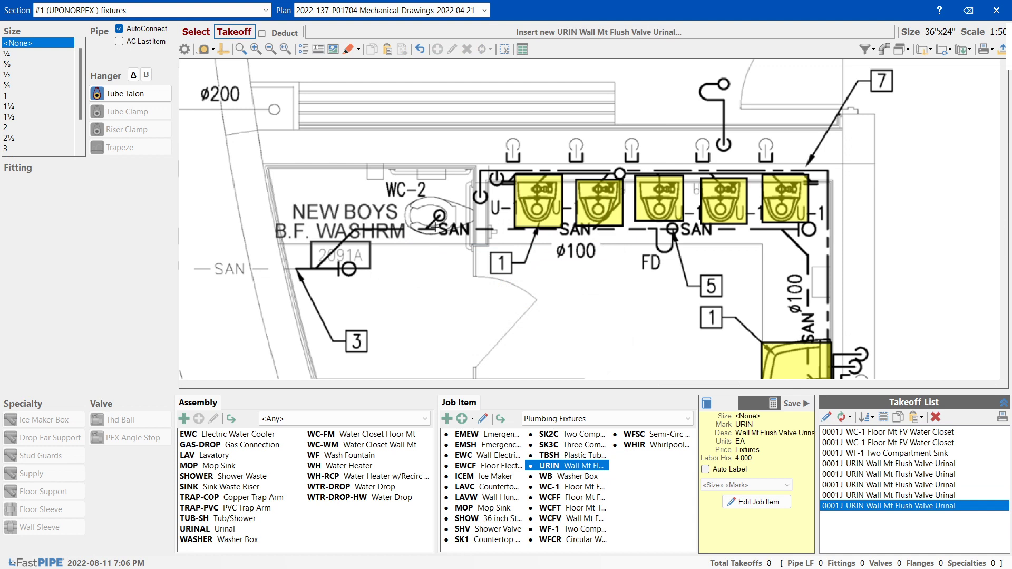
# Take off the water closet in the new boys B.F. washroom with the WC-1 Floor Mt FV Water Closet job item
pyautogui.click(560, 487)
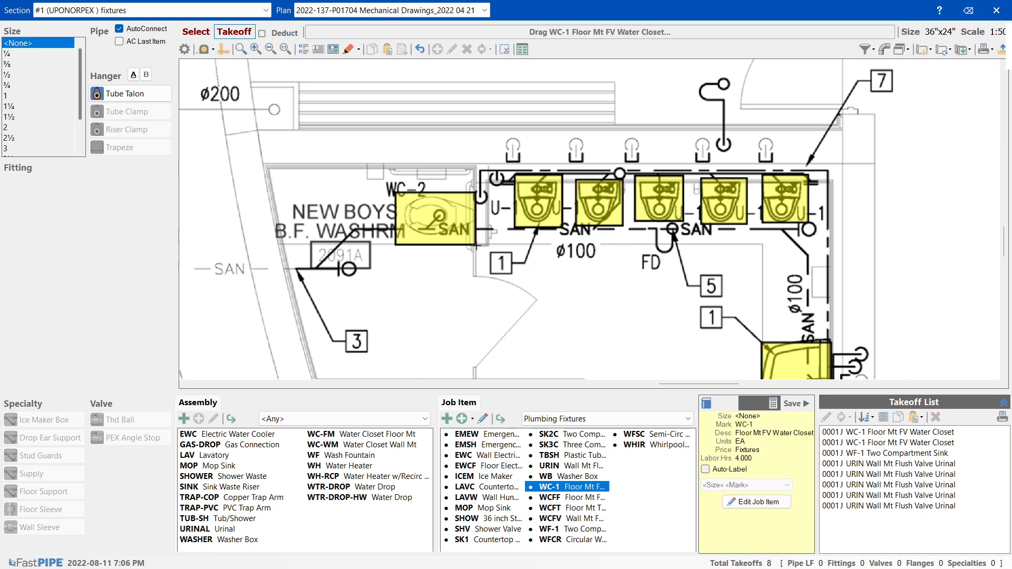
pyautogui.click(395, 192)
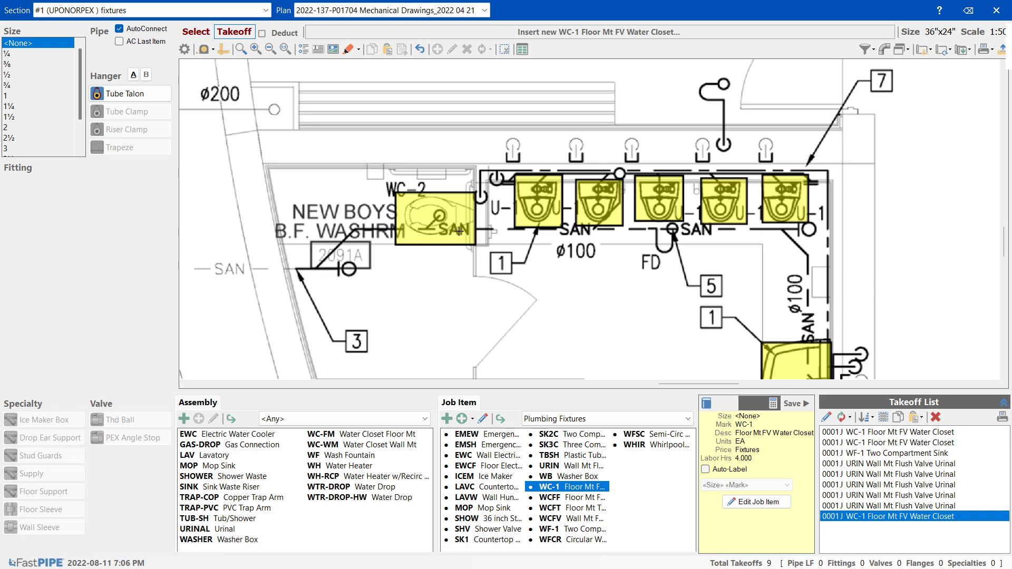
pyautogui.moveTo(1007, 249)
pyautogui.mouseDown()
pyautogui.moveTo(1004, 302)
pyautogui.moveTo(1004, 243)
pyautogui.mouseUp()
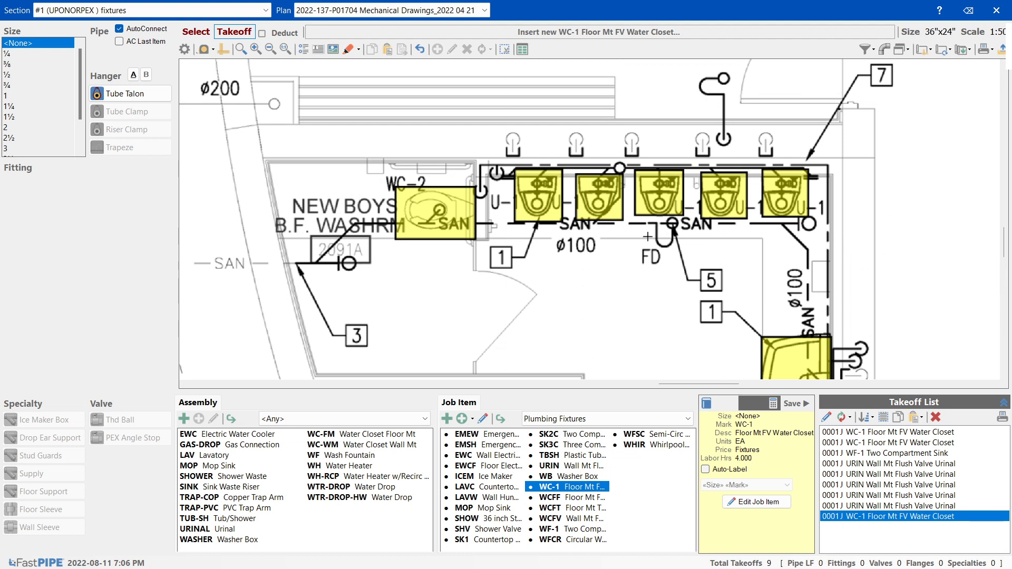
# Delete the WC-1 takeoff from the new boys B.F. washroom
pyautogui.press('Escape')
pyautogui.click(450, 190)
pyautogui.press('Delete')
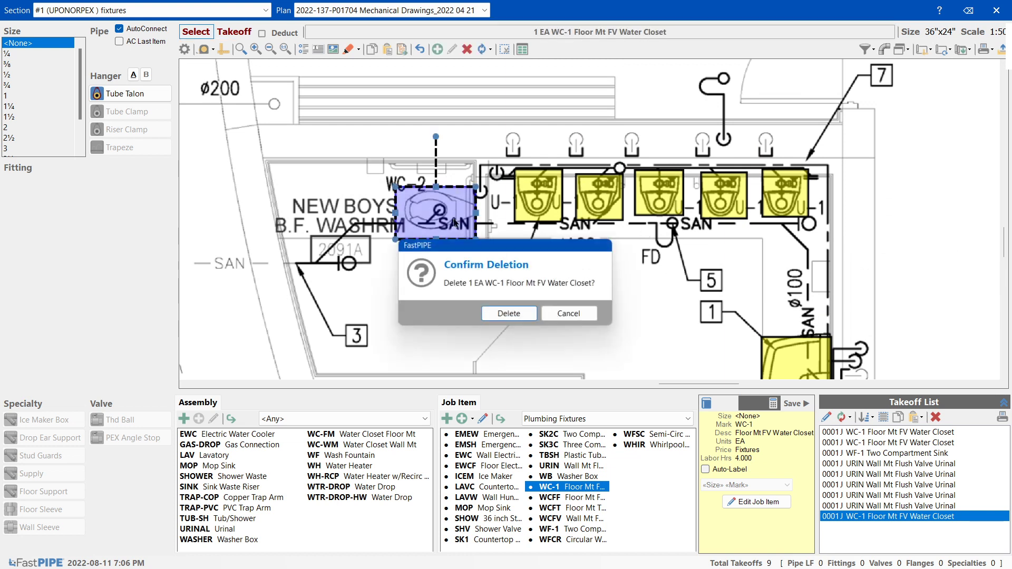
pyautogui.click(507, 315)
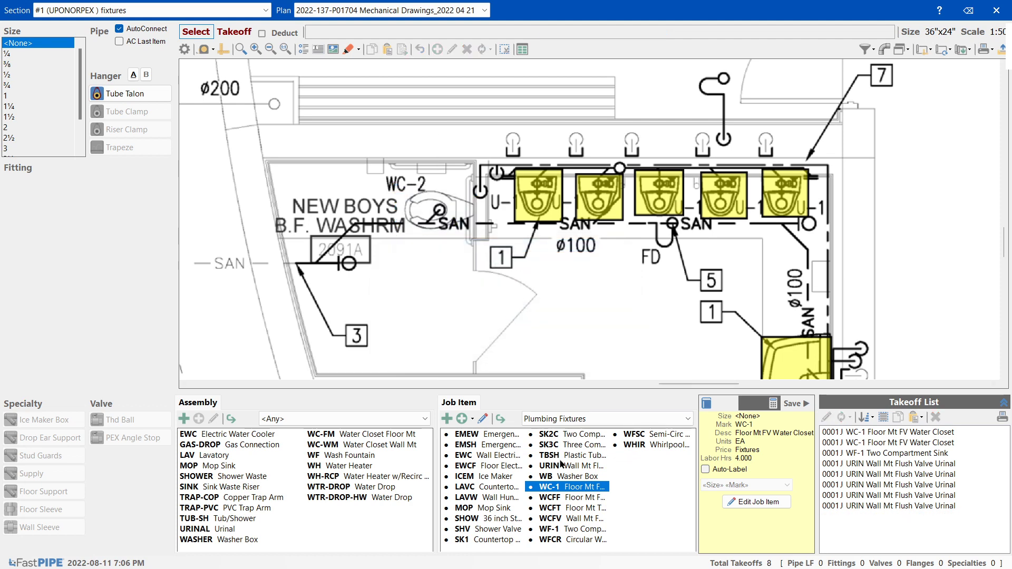
# Clone the WC-1 job item with the mark WC-2 and take off the water closet in the new boys B.F. washroom
pyautogui.click(462, 418)
pyautogui.click(400, 238)
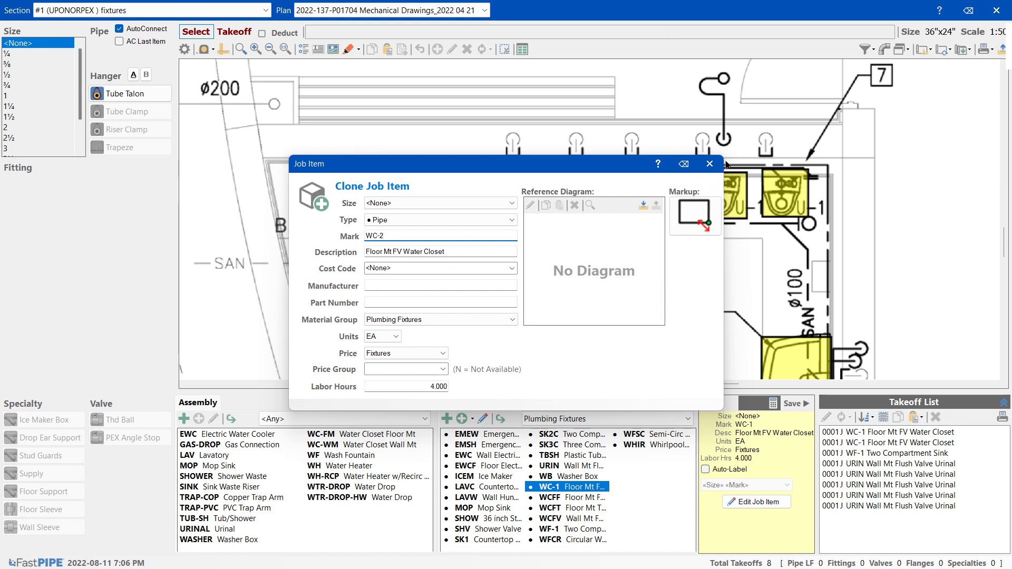
pyautogui.click(710, 164)
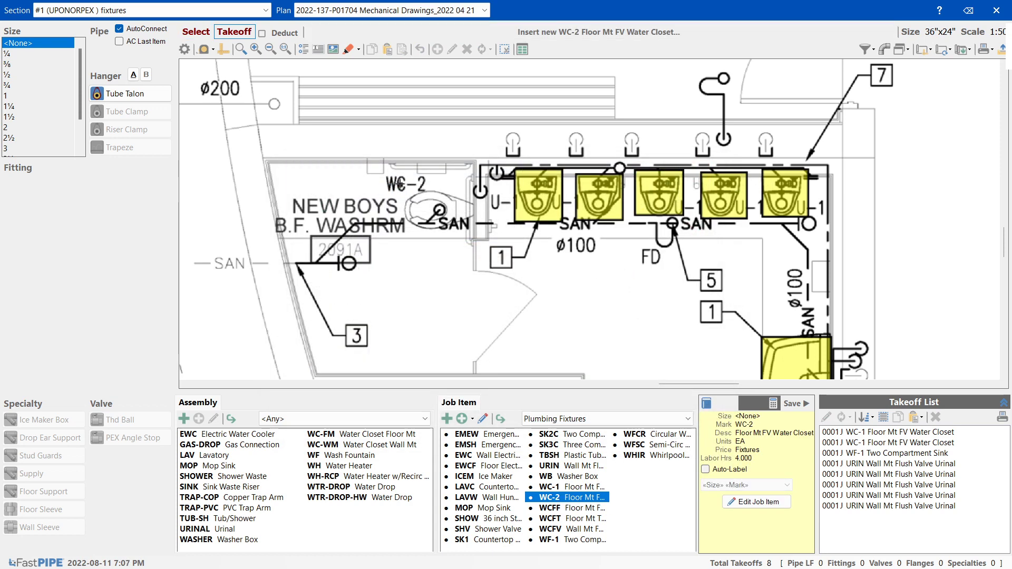
pyautogui.click(438, 207)
pyautogui.scroll(-1, 485, 275)
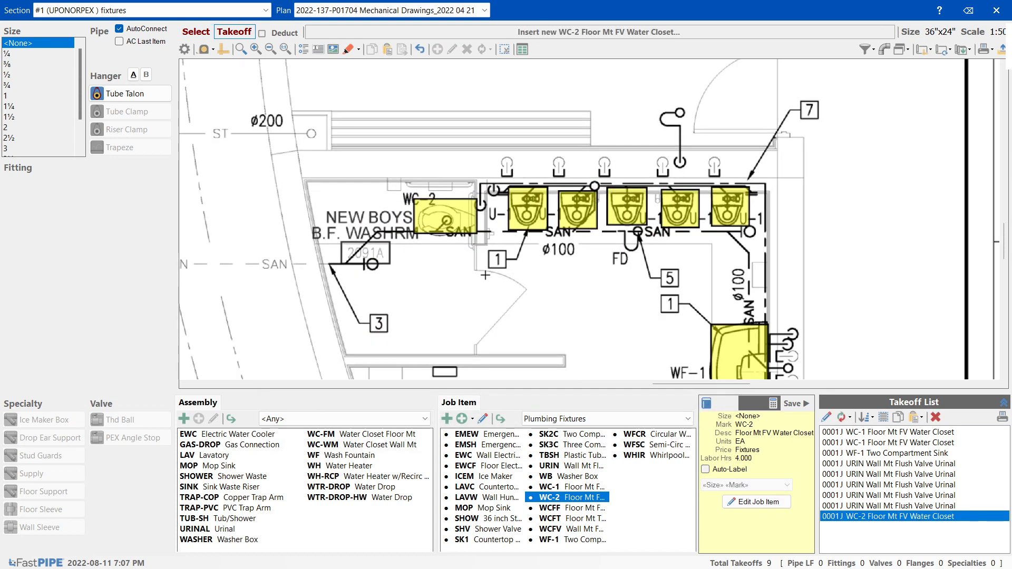
pyautogui.scroll(-1, 485, 275)
pyautogui.moveTo(1007, 244)
pyautogui.mouseDown()
pyautogui.moveTo(1007, 304)
pyautogui.moveTo(1008, 251)
pyautogui.mouseUp()
pyautogui.scroll(2, 787, 265)
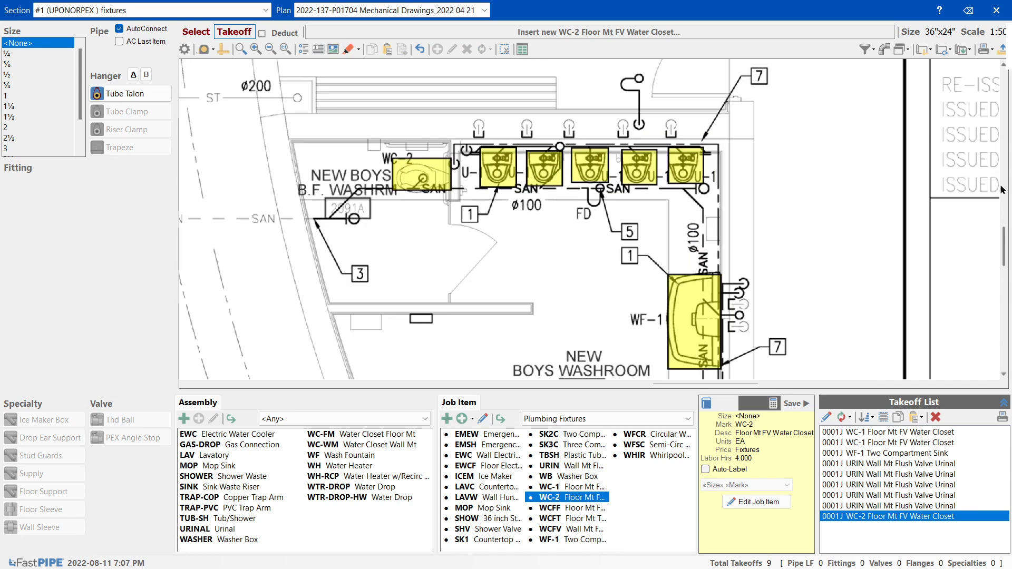
pyautogui.scroll(-4, 822, 274)
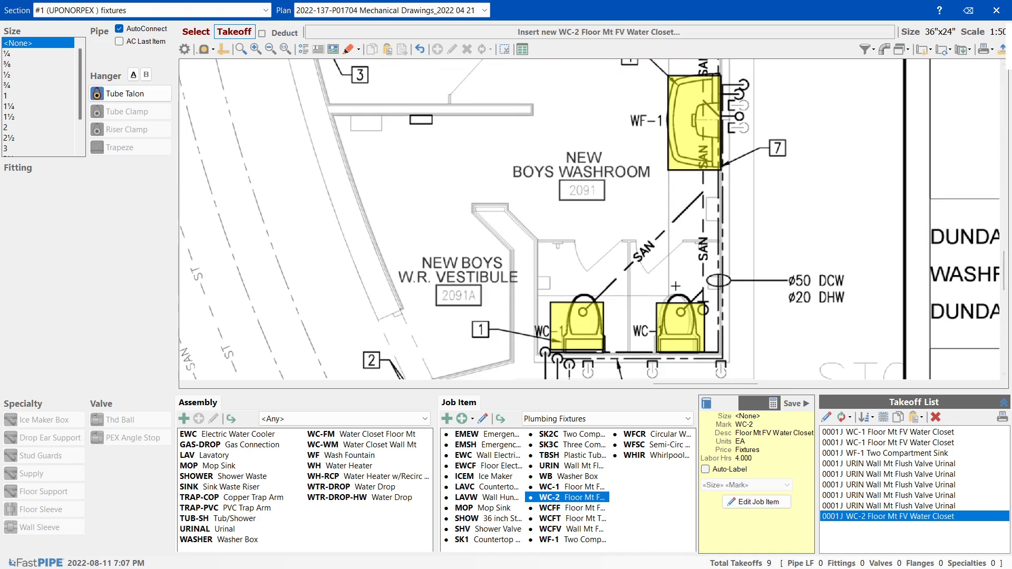
pyautogui.moveTo(694, 301); pyautogui.dragTo(707, 320)
pyautogui.press('Delete')
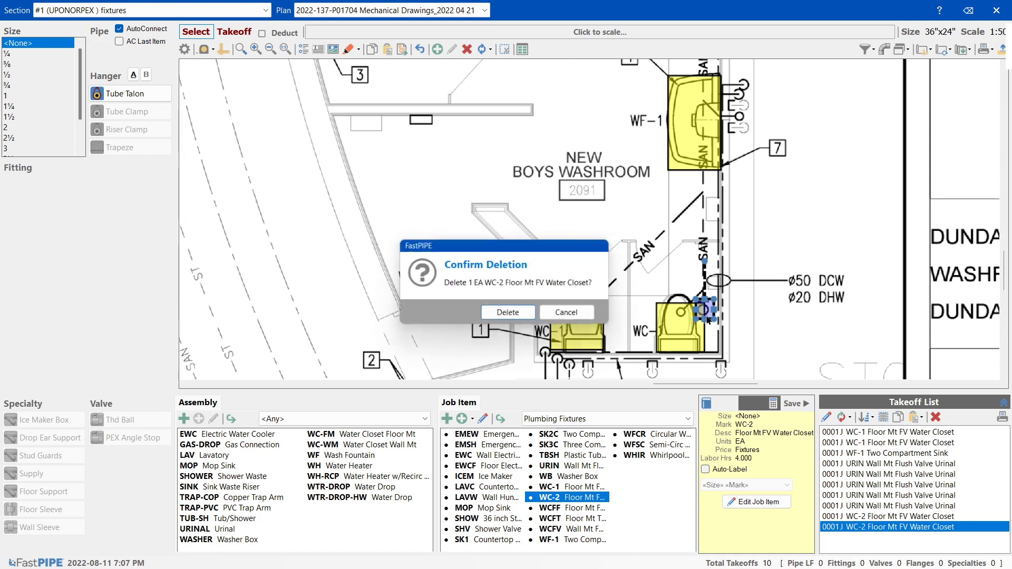
pyautogui.click(529, 314)
# Shift the WC-2 takeoff slightly down over the water closet symbol in the new boys B.F. washroom
pyautogui.moveTo(1007, 285); pyautogui.dragTo(1006, 255)
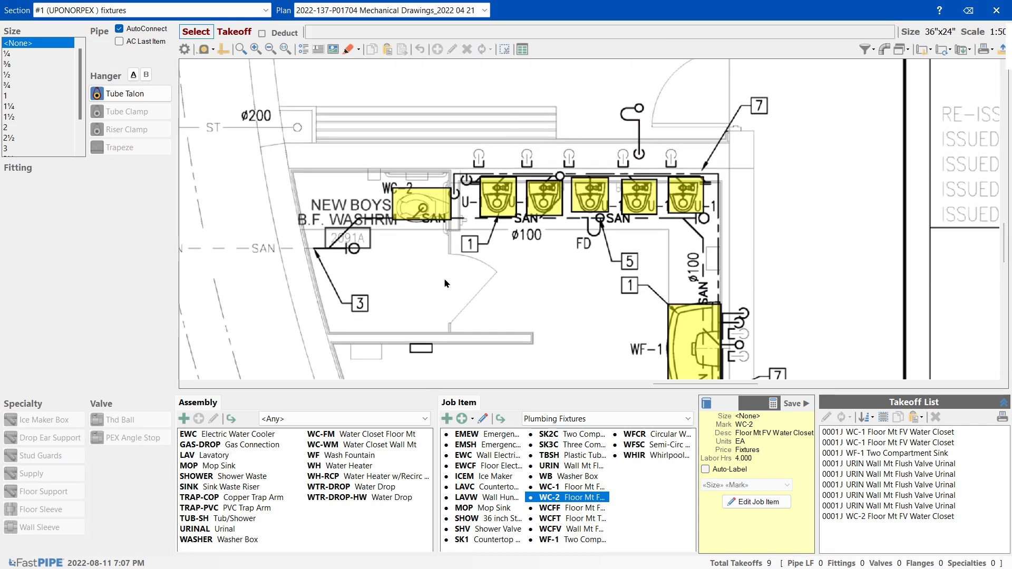
pyautogui.scroll(-2, 445, 276)
pyautogui.scroll(2, 484, 222)
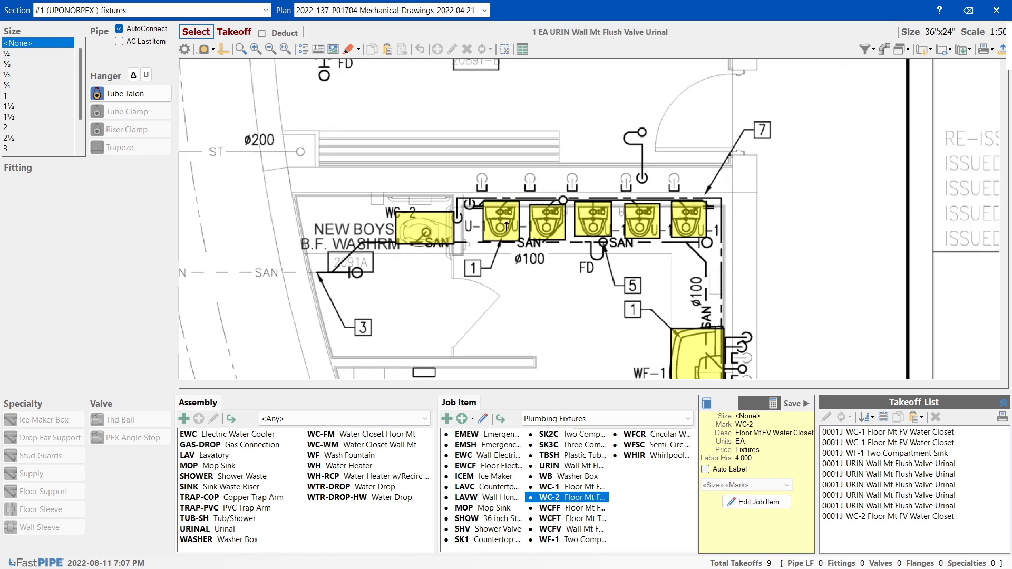
pyautogui.scroll(1, 425, 279)
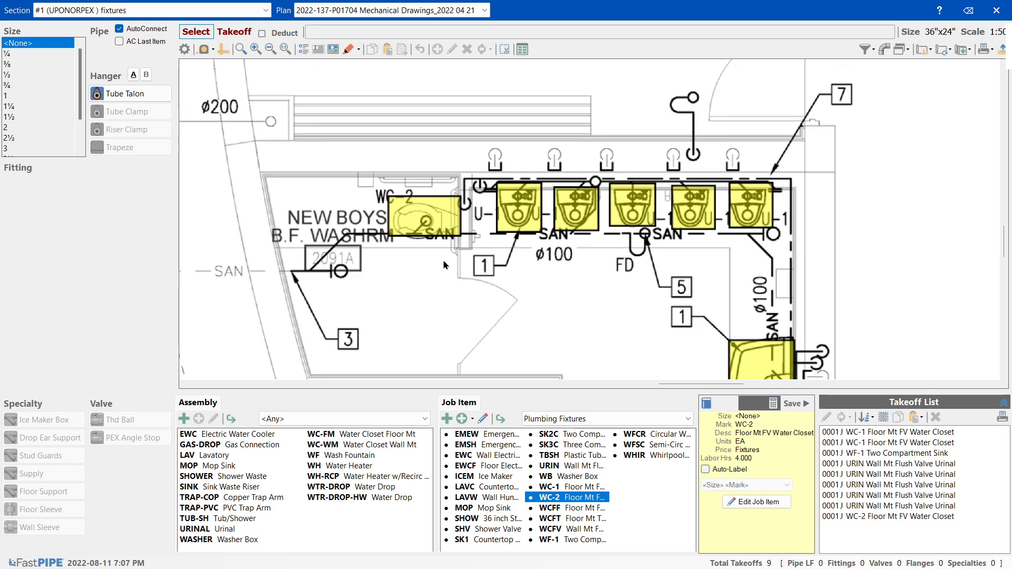
pyautogui.click(413, 221)
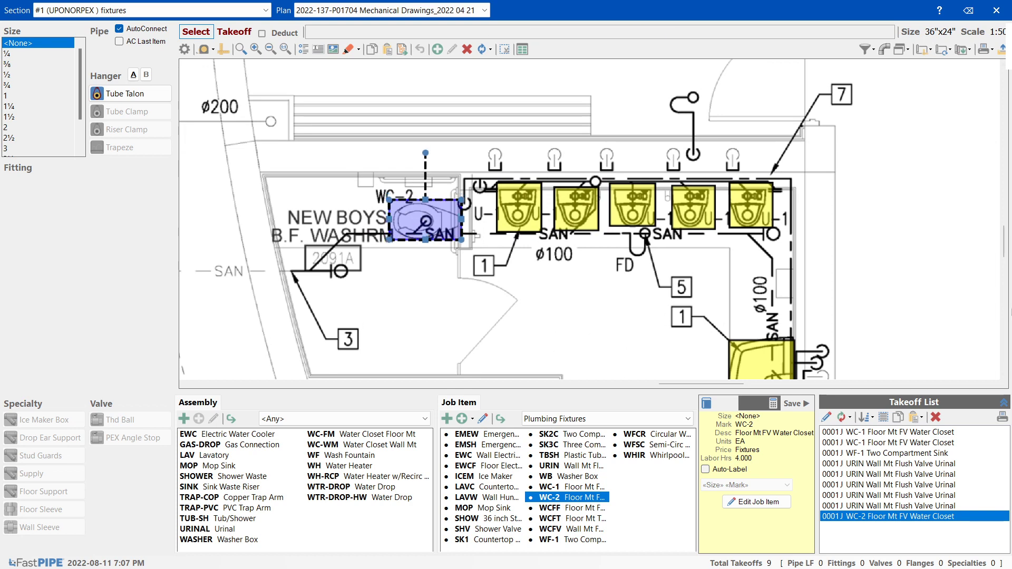
# Look over the new changerooms, the new boys washroom and the new B.F. washroom for fixtures still missing a takeoff
pyautogui.moveTo(1004, 252); pyautogui.dragTo(1004, 243)
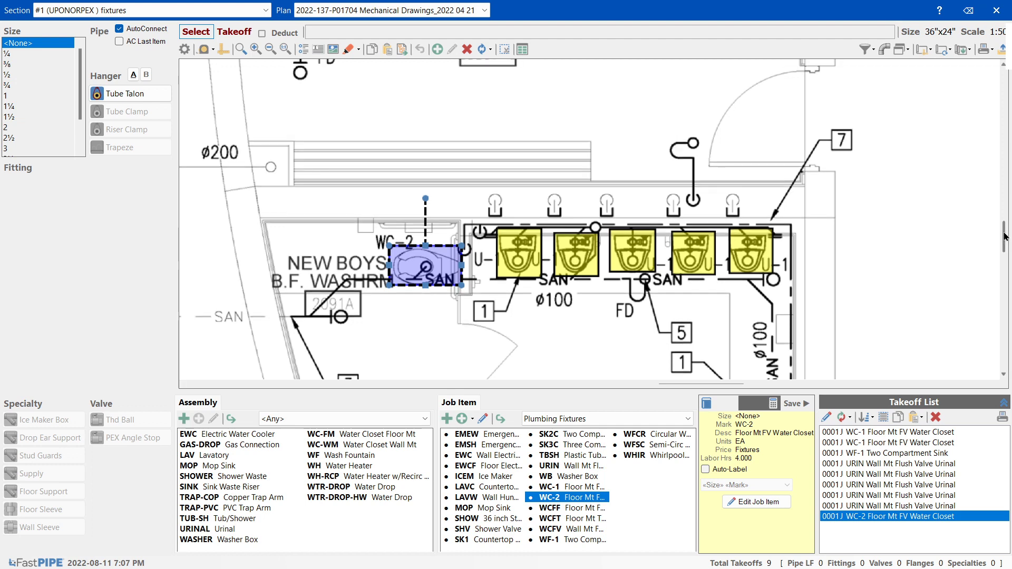
pyautogui.moveTo(1003, 224)
pyautogui.mouseDown()
pyautogui.moveTo(1004, 273)
pyautogui.moveTo(1004, 198)
pyautogui.mouseUp()
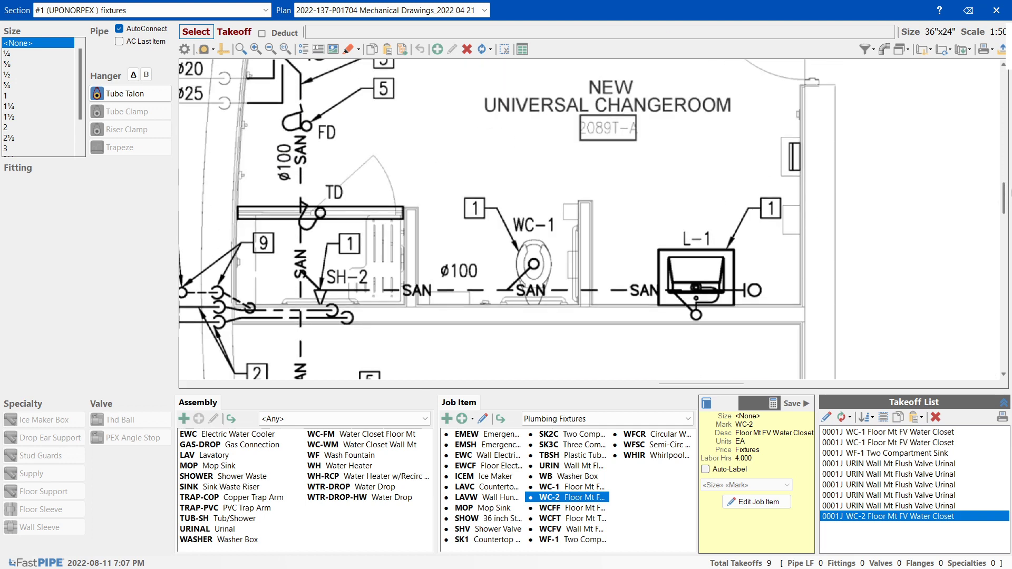
pyautogui.scroll(-3, 753, 216)
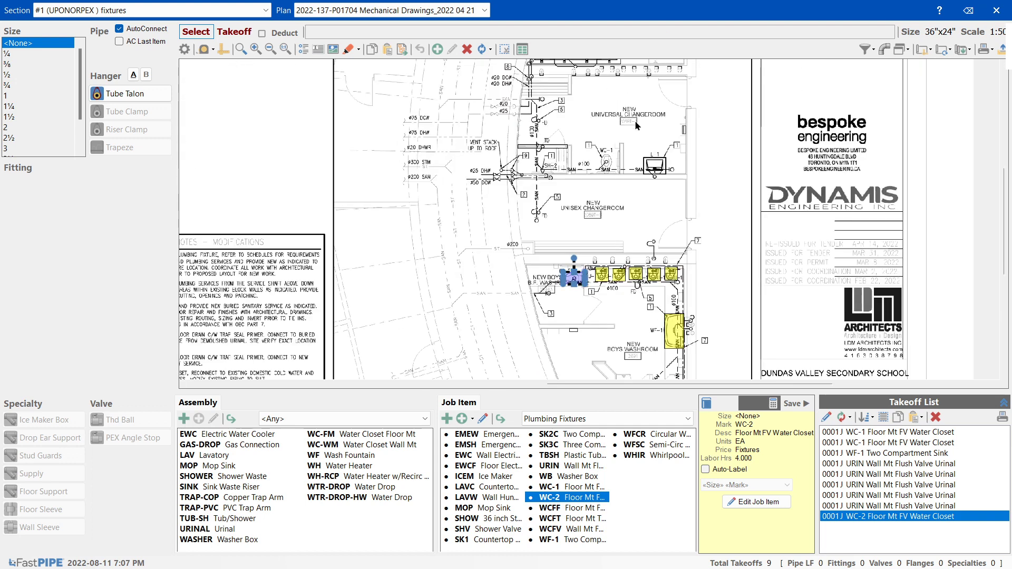
pyautogui.click(811, 279)
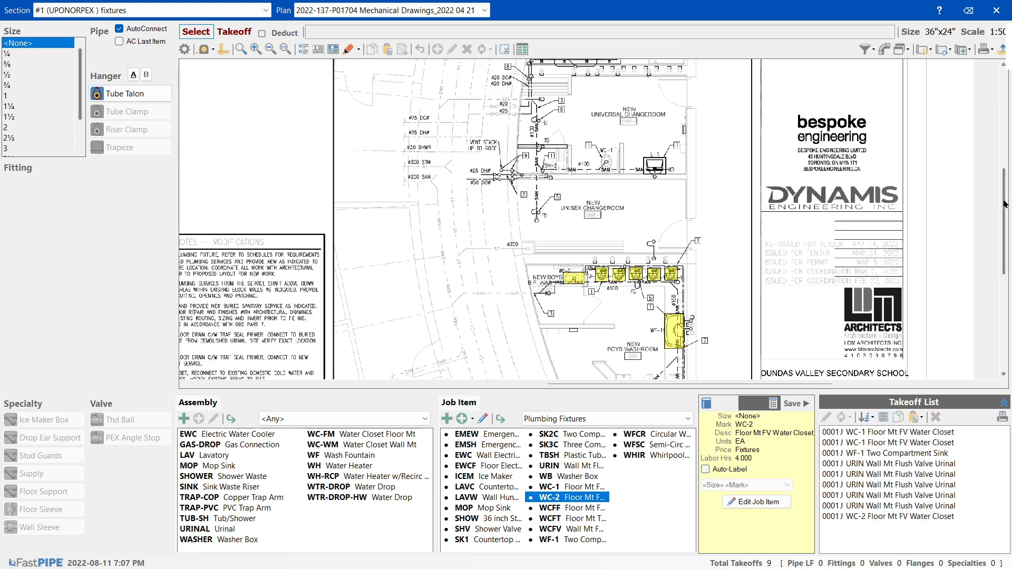
pyautogui.scroll(-3, 887, 222)
pyautogui.scroll(2, 594, 148)
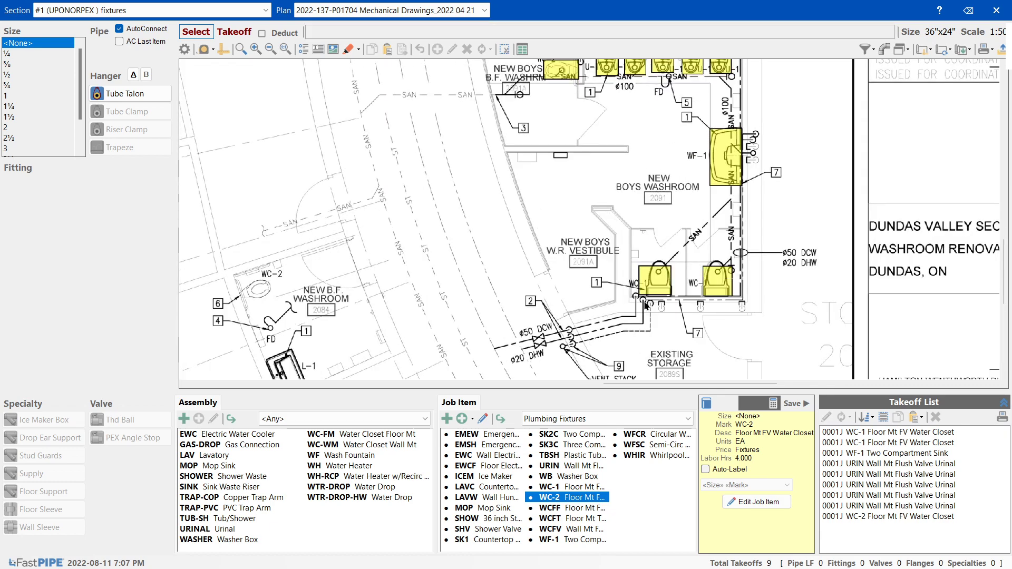
pyautogui.scroll(-3, 1008, 264)
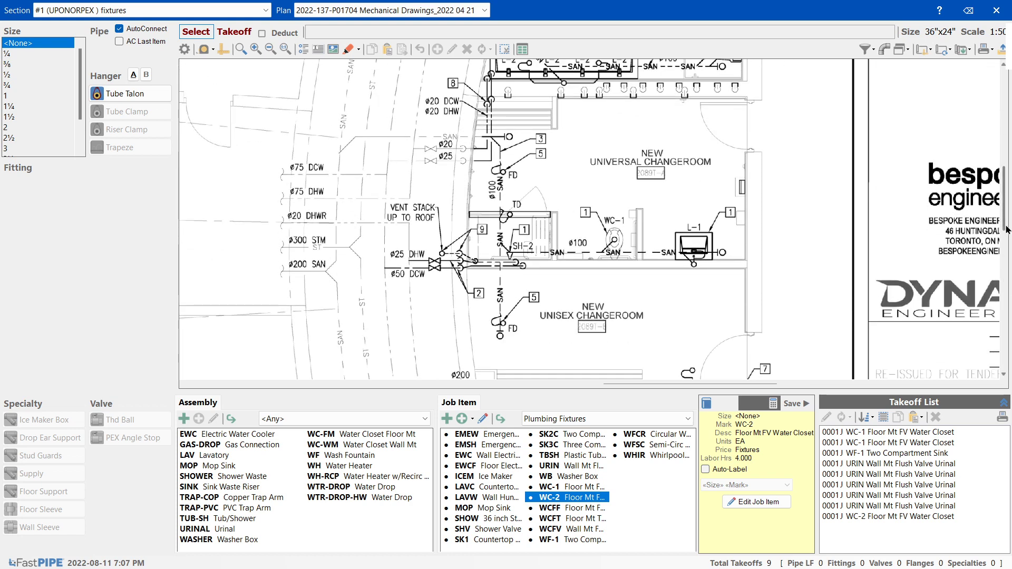
# Examine the existing and modified plumbing plans around the changerooms and the girls washroom for the remaining new fixtures
pyautogui.keyDown('ctrl'); pyautogui.scroll(-5, 647, 269); pyautogui.keyUp('ctrl')
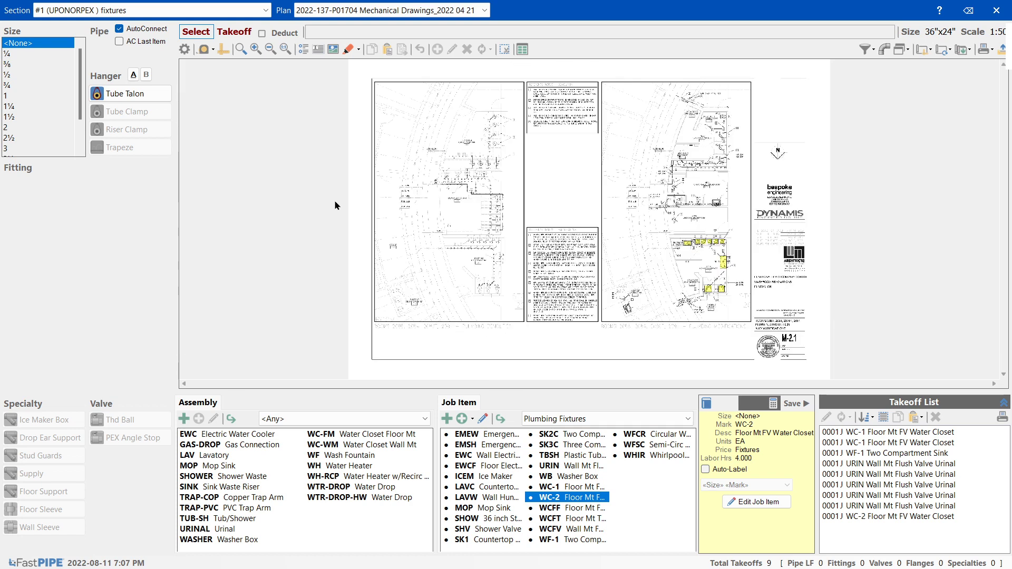
pyautogui.keyDown('ctrl'); pyautogui.scroll(5, 416, 201); pyautogui.keyUp('ctrl')
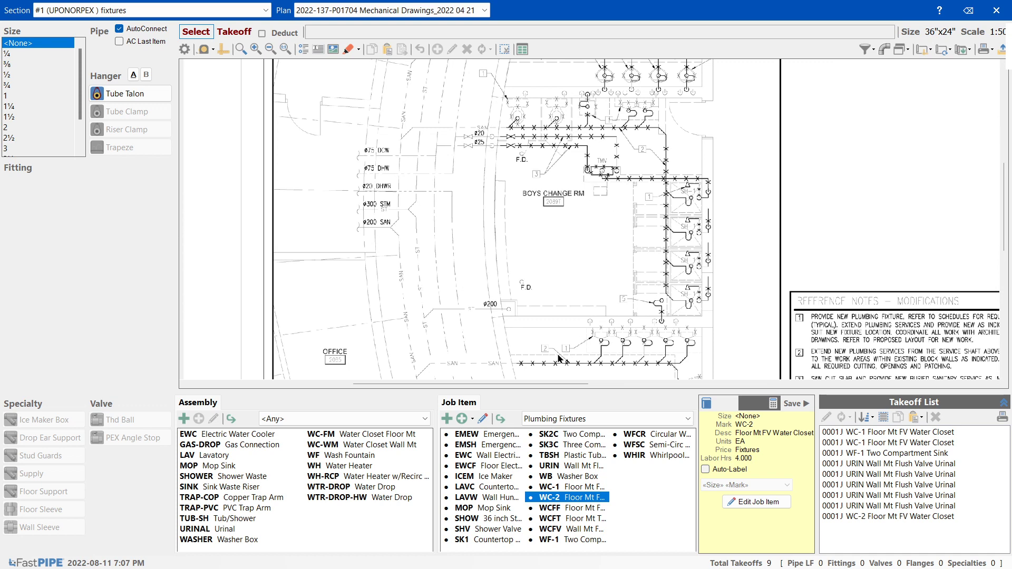
pyautogui.keyDown('ctrl'); pyautogui.scroll(-4, 585, 255); pyautogui.keyUp('ctrl')
pyautogui.keyDown('ctrl'); pyautogui.scroll(3, 690, 186); pyautogui.keyUp('ctrl')
pyautogui.keyDown('ctrl'); pyautogui.scroll(2, 690, 186); pyautogui.keyUp('ctrl')
pyautogui.keyDown('ctrl'); pyautogui.scroll(2, 697, 164); pyautogui.keyUp('ctrl')
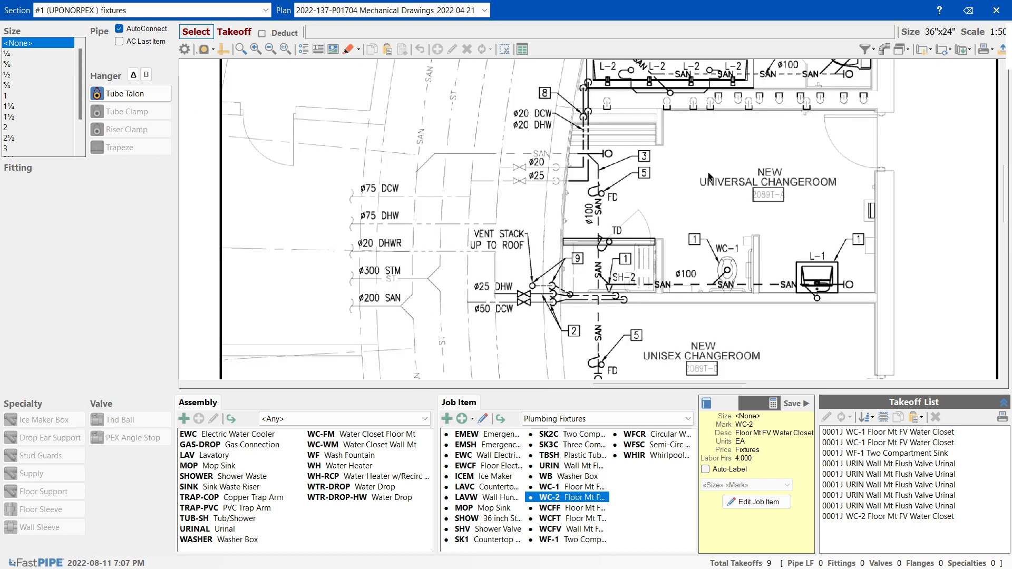
pyautogui.keyDown('ctrl'); pyautogui.scroll(-3, 721, 272); pyautogui.keyUp('ctrl')
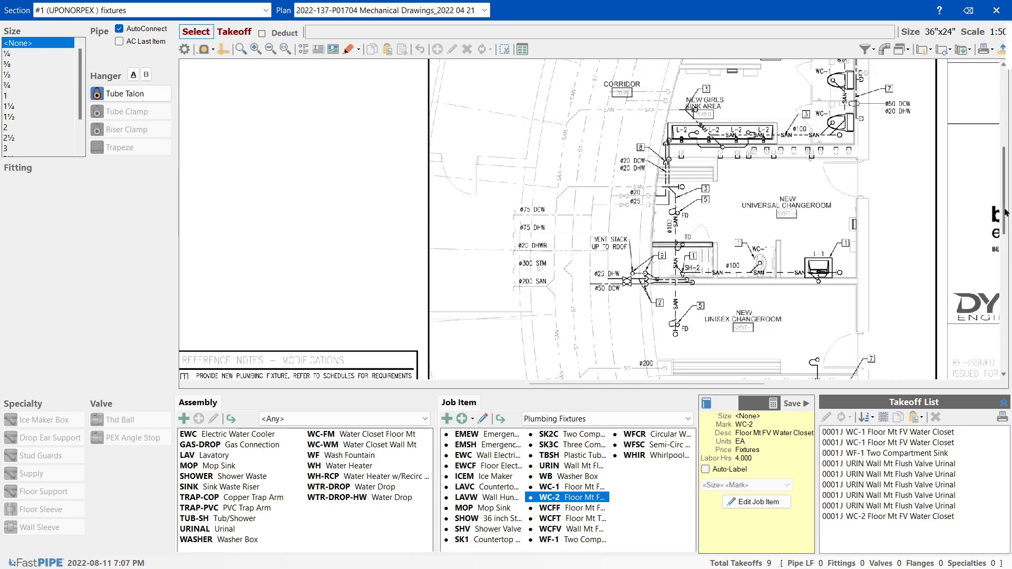
pyautogui.keyDown('ctrl'); pyautogui.scroll(2, 1009, 303); pyautogui.keyUp('ctrl')
pyautogui.scroll(8, 1009, 303)
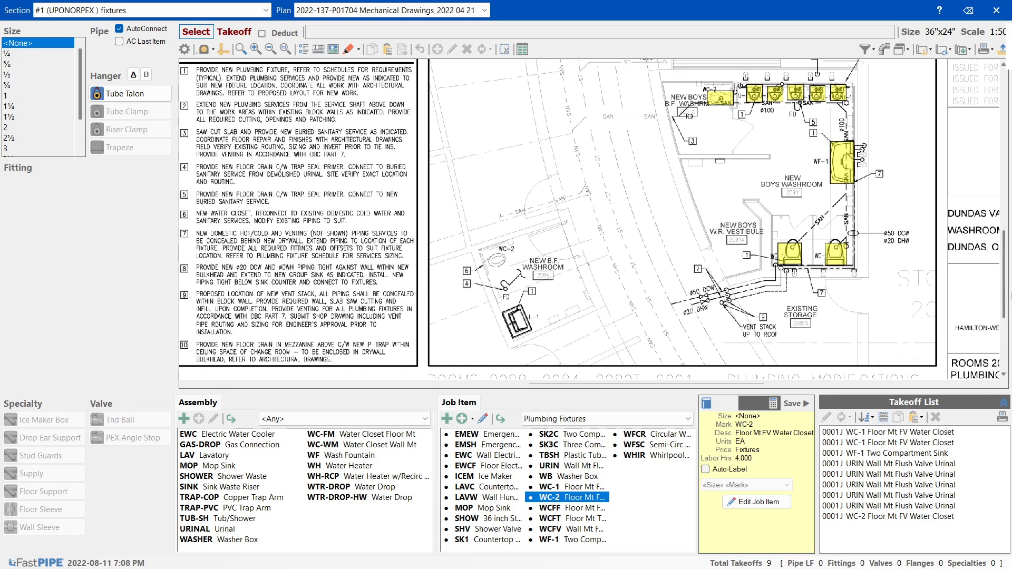
pyautogui.scroll(1, 1009, 303)
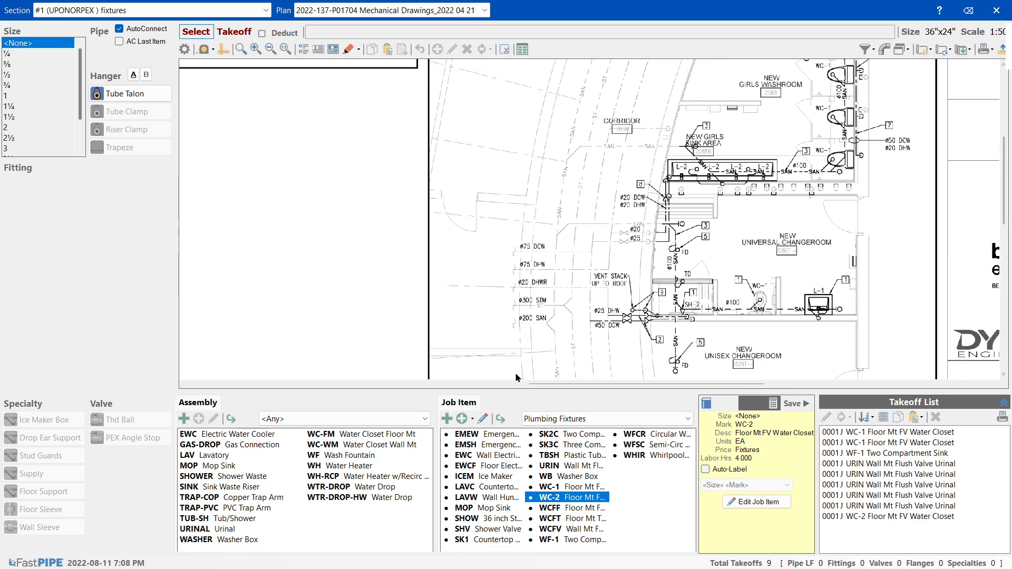
pyautogui.moveTo(571, 384)
pyautogui.mouseDown()
pyautogui.moveTo(470, 391)
pyautogui.moveTo(446, 377)
pyautogui.mouseUp()
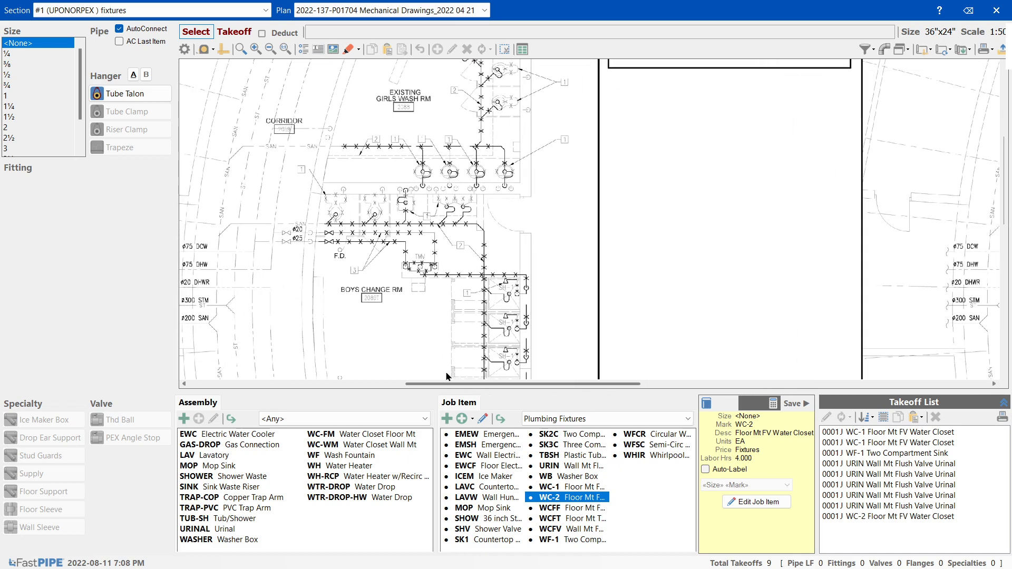
pyautogui.scroll(2, 637, 369)
pyautogui.scroll(1, 485, 311)
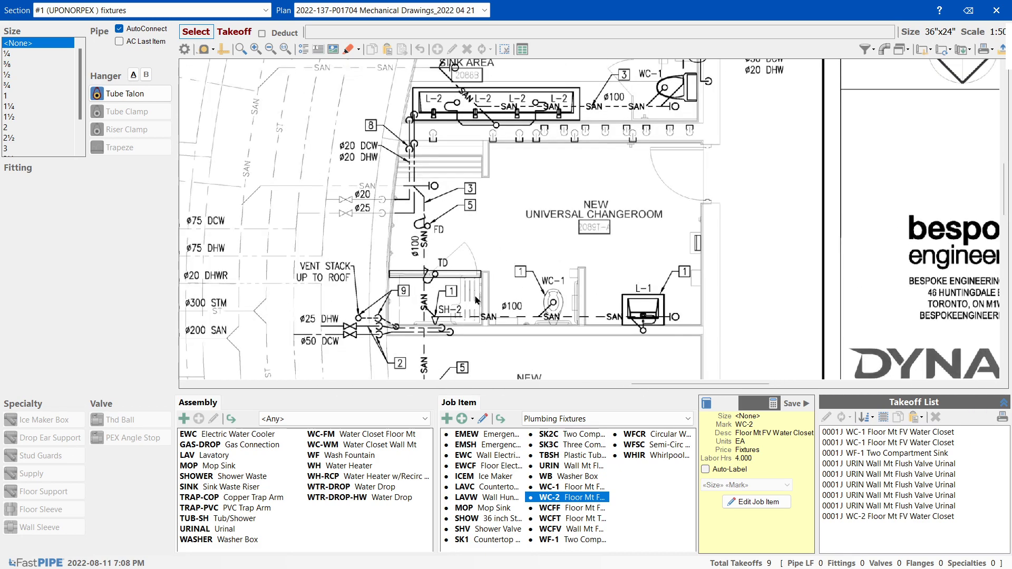
# Try a LAVW wall hung lavatory takeoff over the L-1 label in the new universal changeroom and delete it
pyautogui.scroll(1, 476, 299)
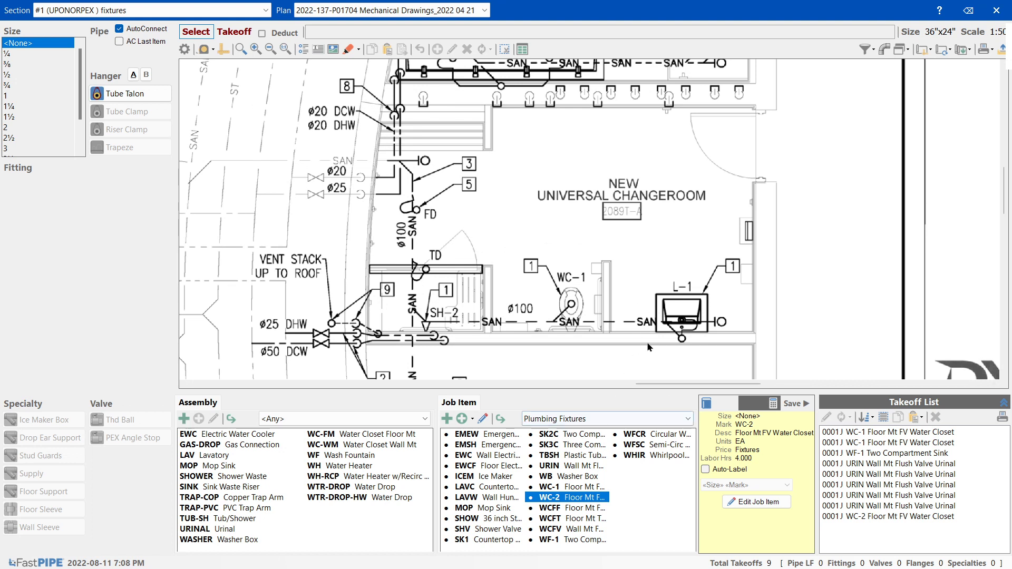
pyautogui.click(481, 487)
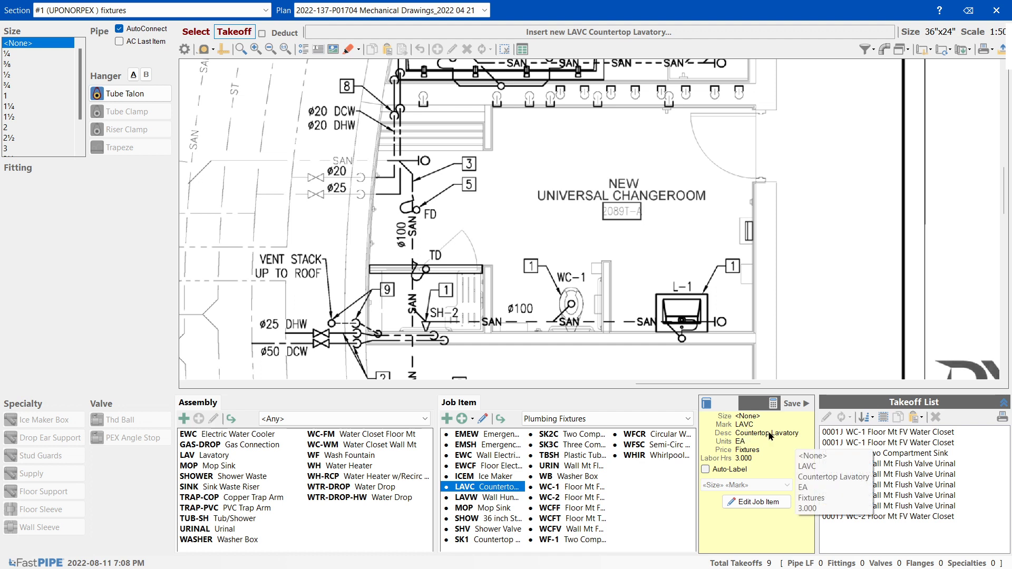
pyautogui.click(484, 498)
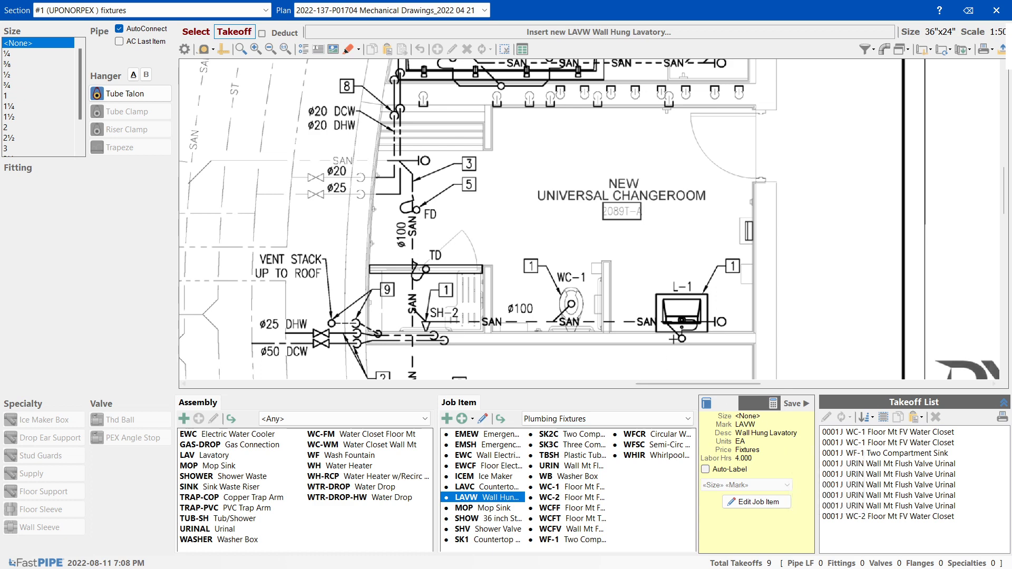
pyautogui.scroll(2, 674, 337)
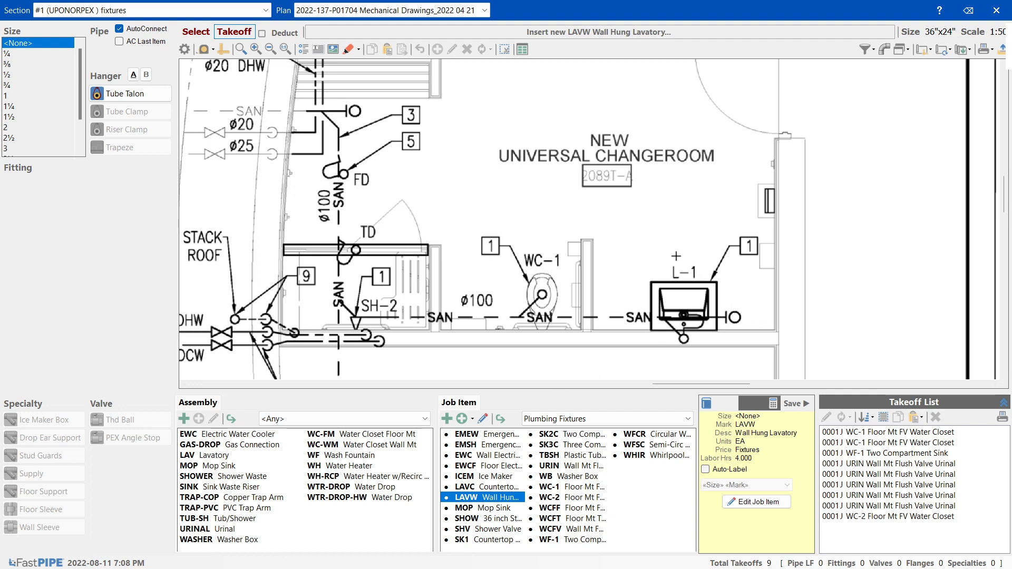
pyautogui.moveTo(660, 257); pyautogui.dragTo(710, 284)
pyautogui.press('Escape')
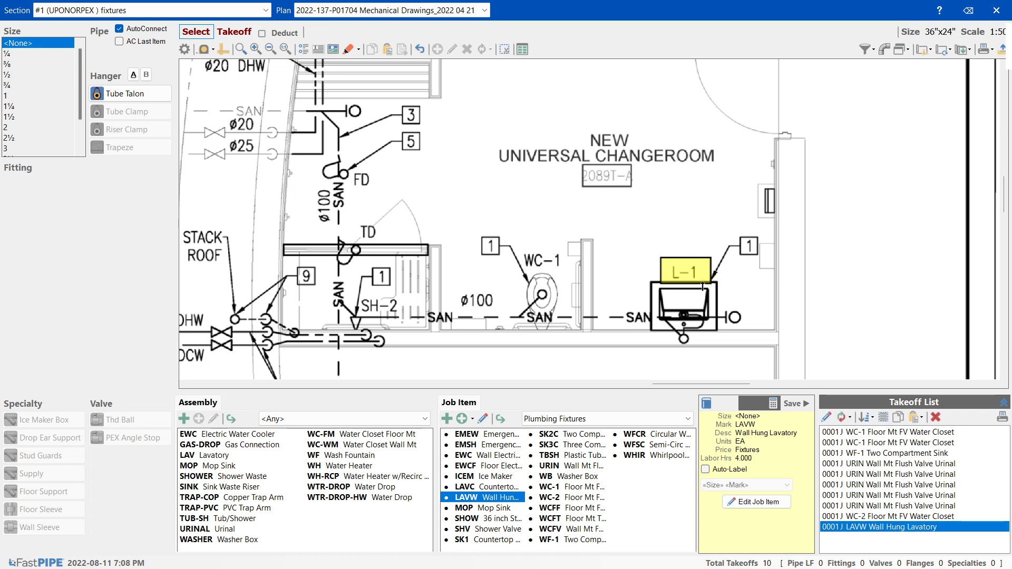
pyautogui.press('Delete')
pyautogui.click(503, 314)
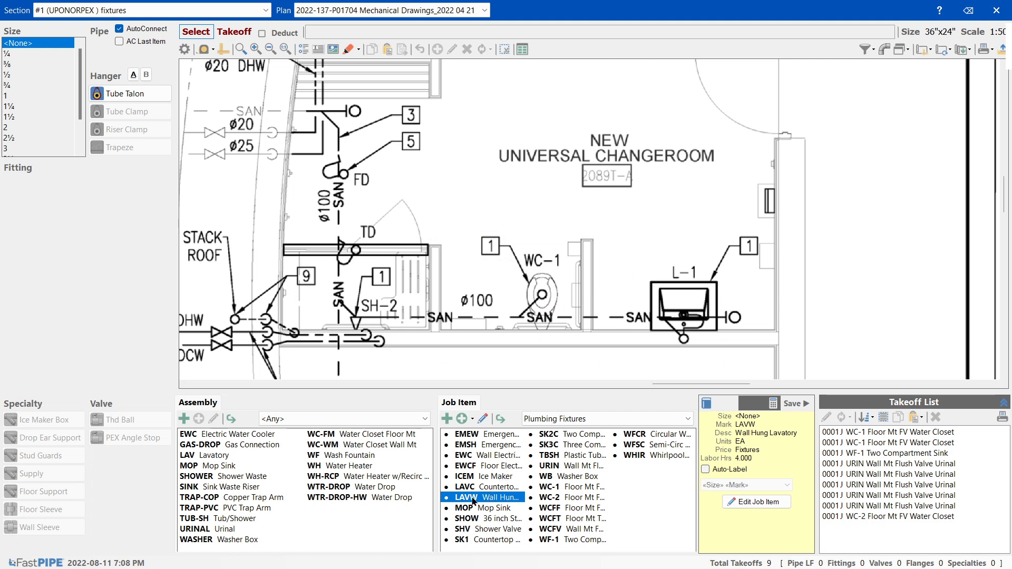
# Clone the LAVW wall hung lavatory job item with the mark LAV-1
pyautogui.click(462, 418)
pyautogui.click(398, 236)
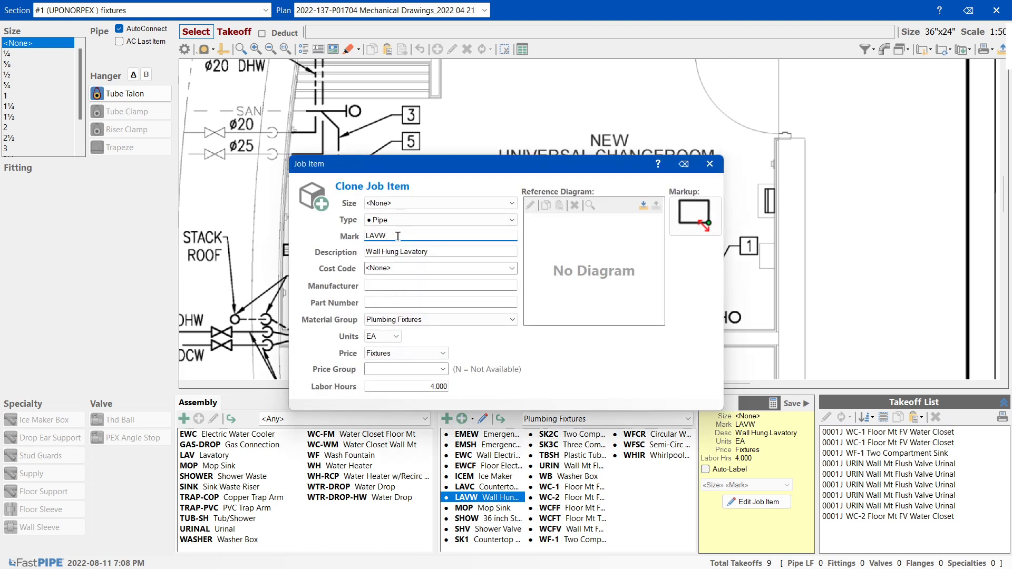
pyautogui.write('-1')
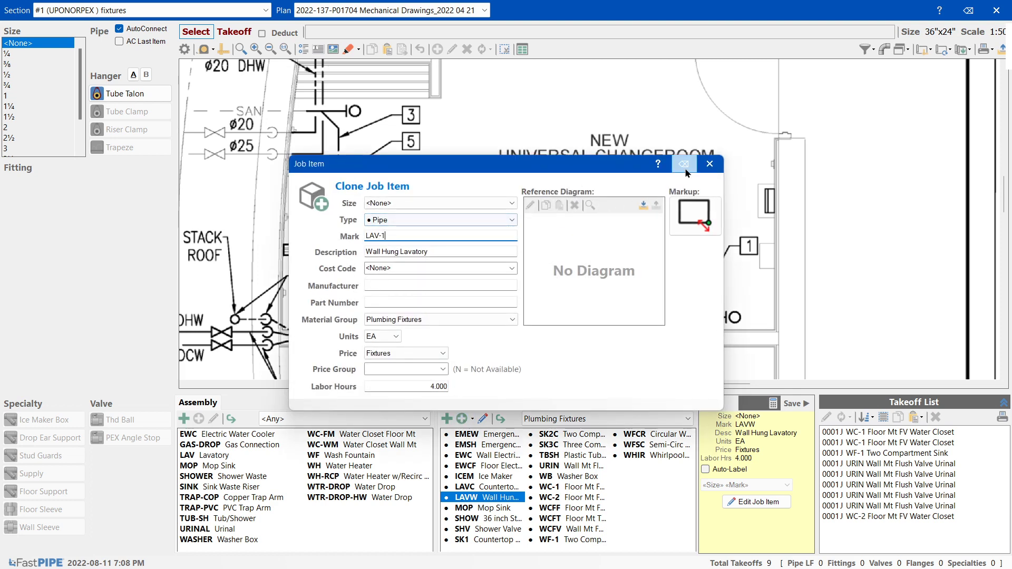
pyautogui.click(709, 164)
# Take off the L-1 lavatory with LAV-1 and the nearby water closet with WC-1 in the new universal changeroom
pyautogui.moveTo(647, 284); pyautogui.dragTo(719, 330)
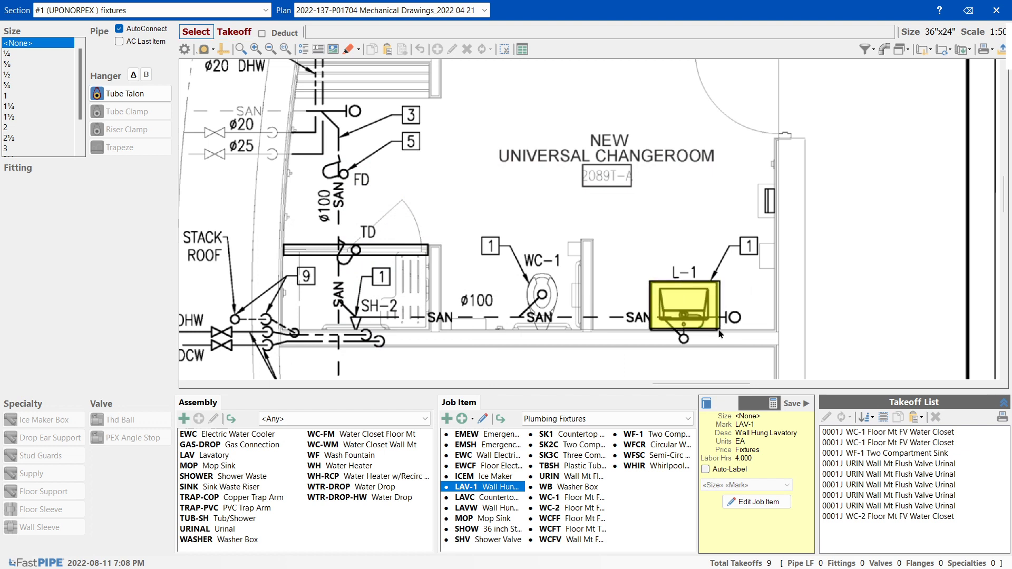
pyautogui.click(571, 498)
pyautogui.moveTo(518, 266); pyautogui.dragTo(564, 331)
# Try a WC-1 takeoff over the SH-2 shower label in the new universal changeroom and delete it
pyautogui.moveTo(664, 383)
pyautogui.mouseDown()
pyautogui.moveTo(620, 383)
pyautogui.moveTo(632, 384)
pyautogui.mouseUp()
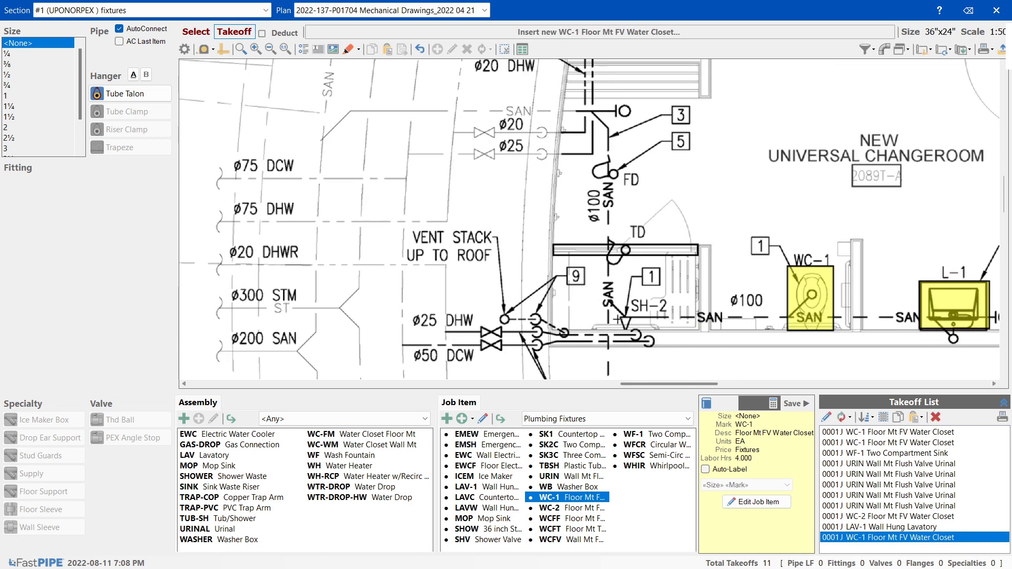
pyautogui.scroll(1, 616, 323)
pyautogui.moveTo(621, 278); pyautogui.dragTo(689, 328)
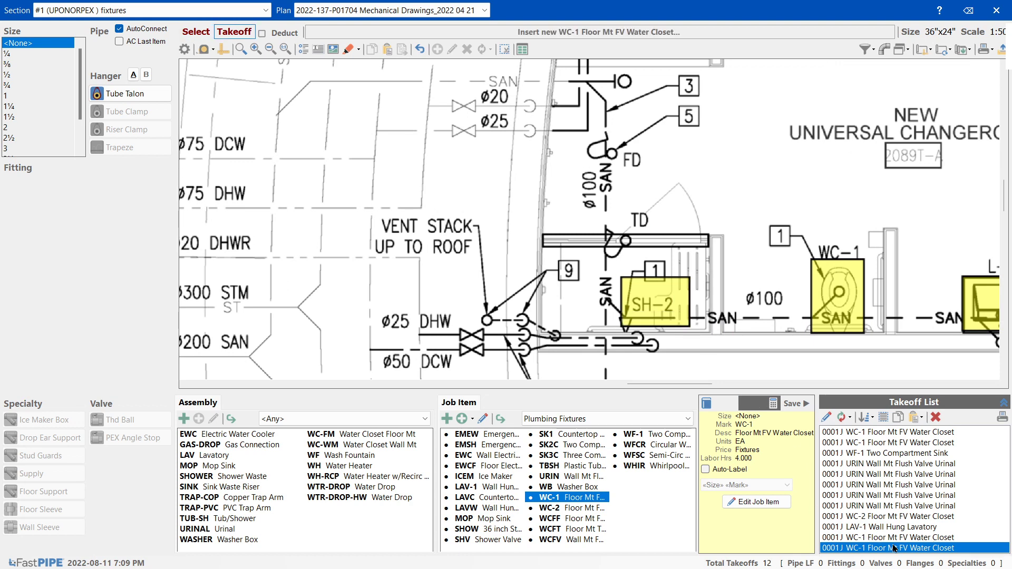
pyautogui.click(654, 325)
pyautogui.press('Delete')
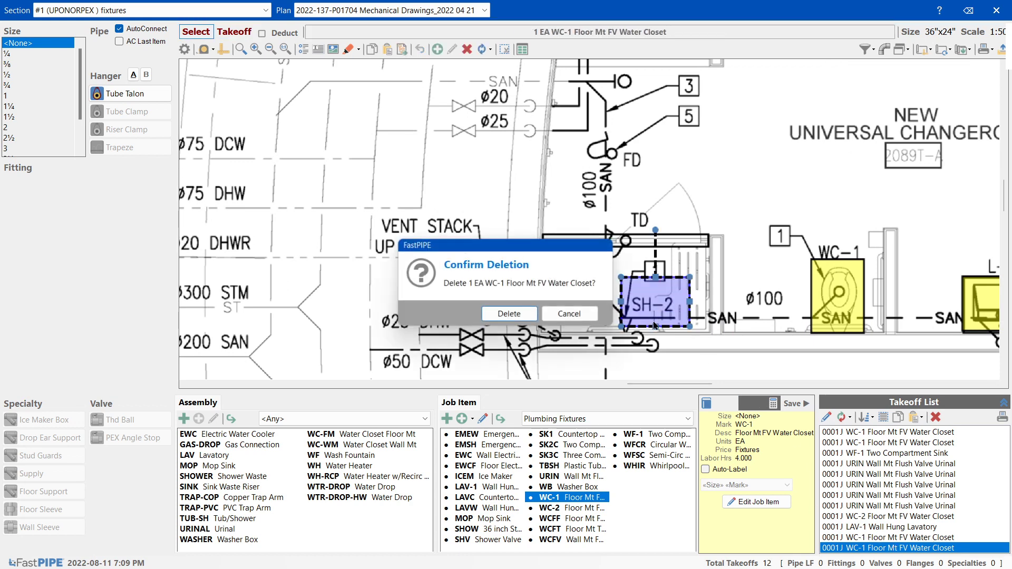
pyautogui.click(507, 314)
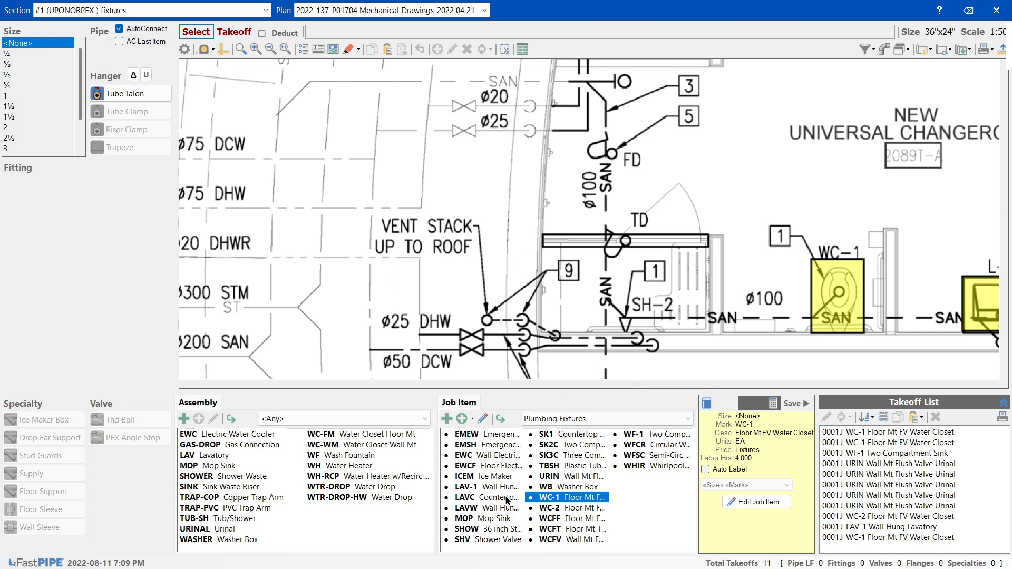
# Clone the SHOW 36 inch stall shower job item with the mark SH-2 and take off the shower in the new universal changeroom
pyautogui.click(480, 519)
pyautogui.click(484, 529)
pyautogui.click(492, 541)
pyautogui.click(491, 533)
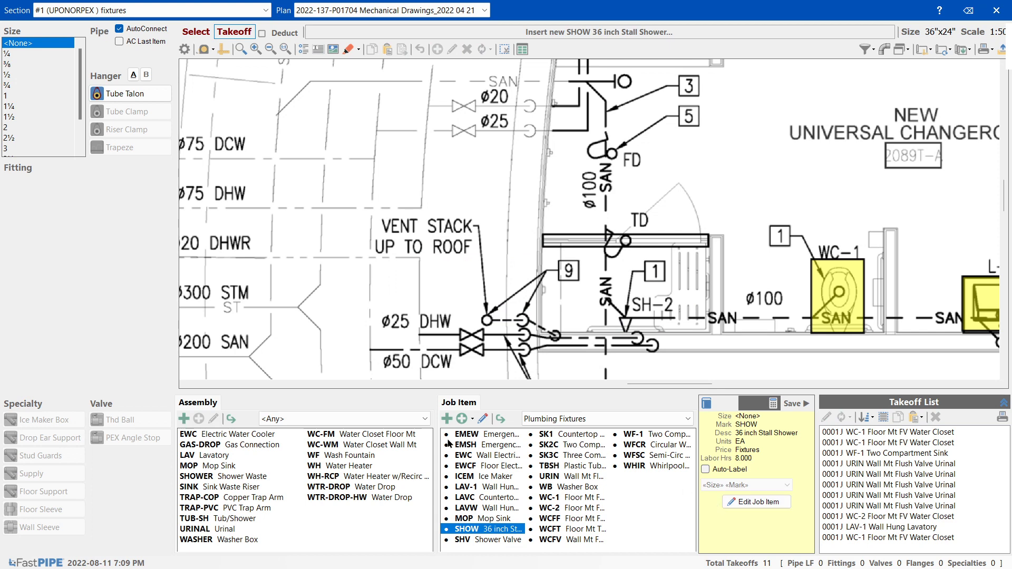
pyautogui.click(463, 419)
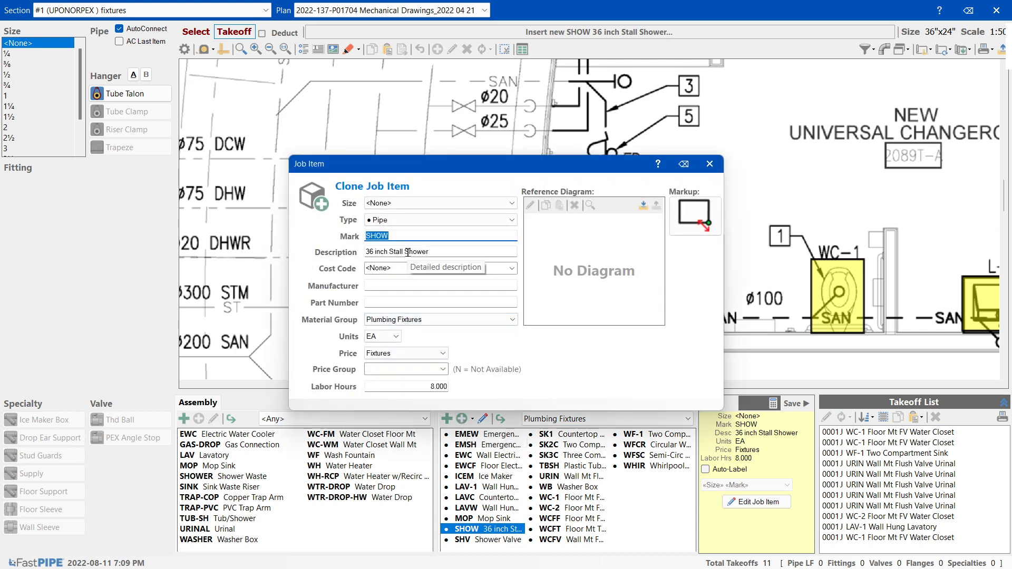
pyautogui.moveTo(465, 169); pyautogui.dragTo(485, 141)
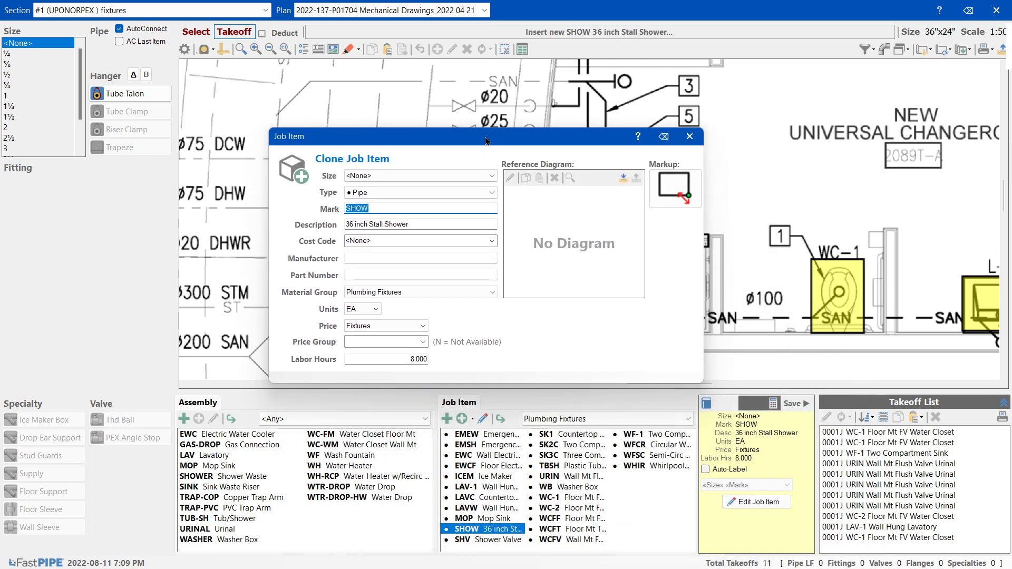
pyautogui.write('SH')
pyautogui.click(690, 140)
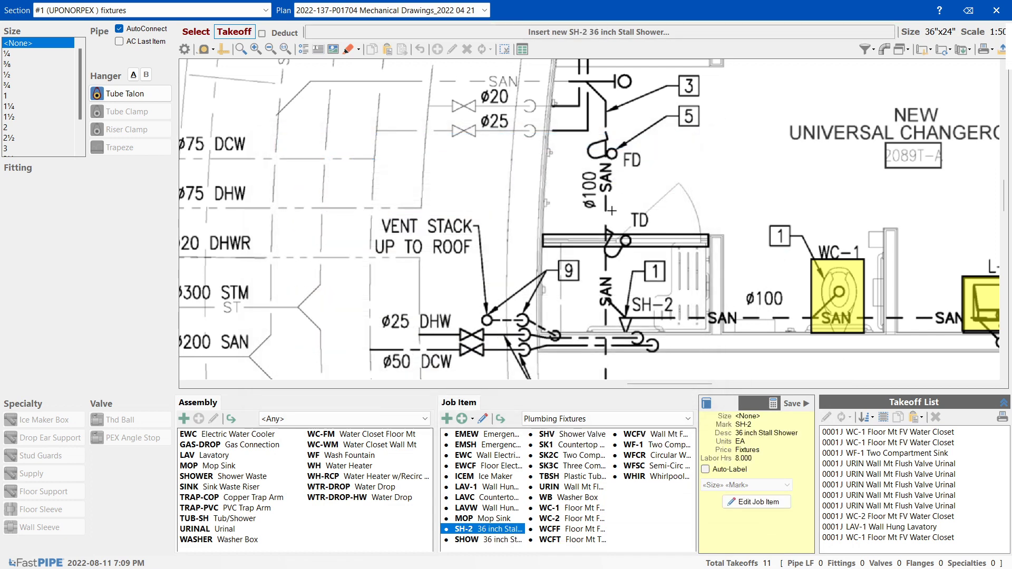
pyautogui.moveTo(540, 244); pyautogui.dragTo(709, 331)
# Clone the LAV-1 job item with the mark LAV-2 and take off the four L-2 lavatories in the new girls sink area
pyautogui.scroll(-1, 706, 321)
pyautogui.scroll(-1, 715, 305)
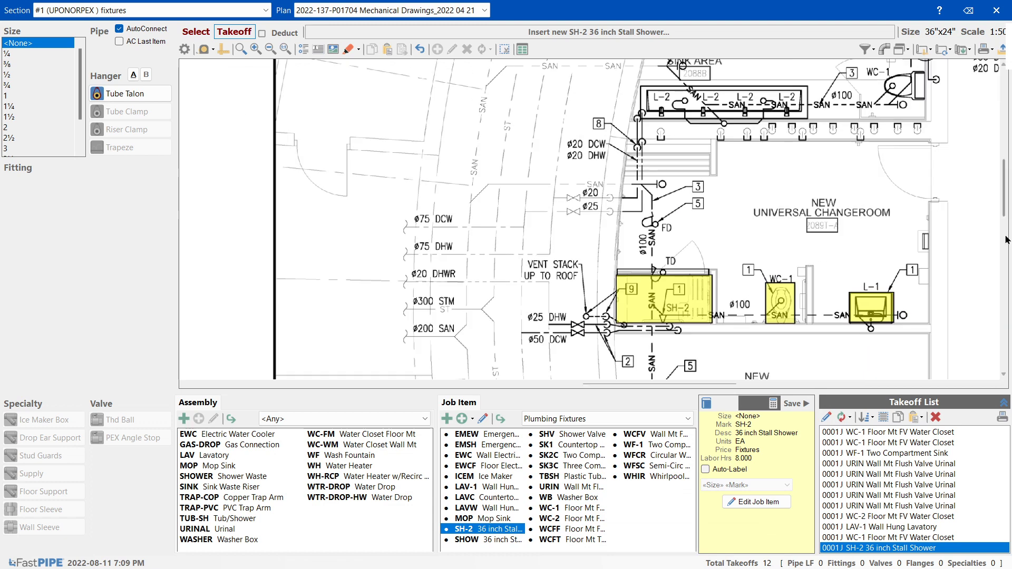
pyautogui.moveTo(1003, 216); pyautogui.dragTo(1003, 171)
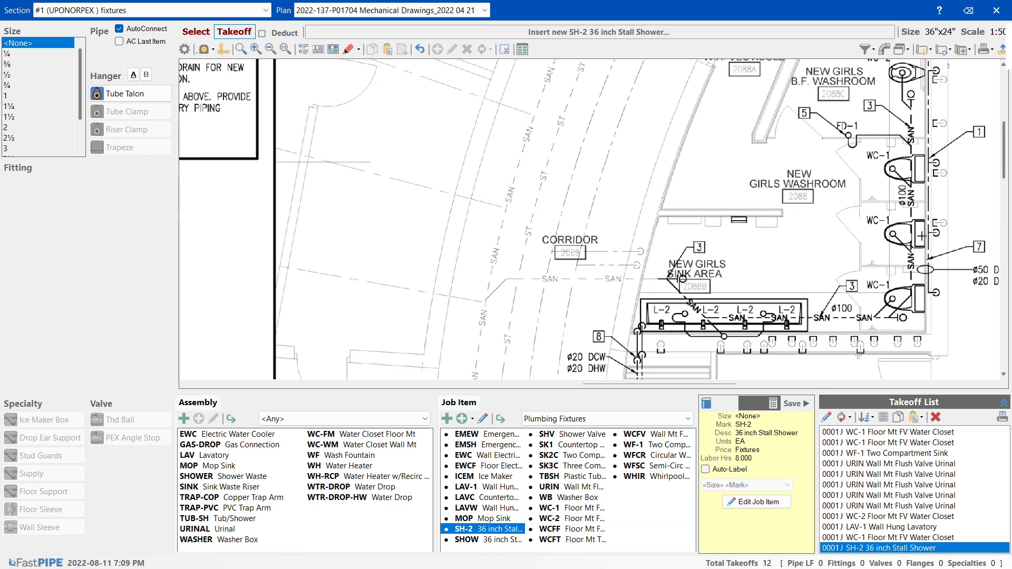
pyautogui.scroll(1, 843, 295)
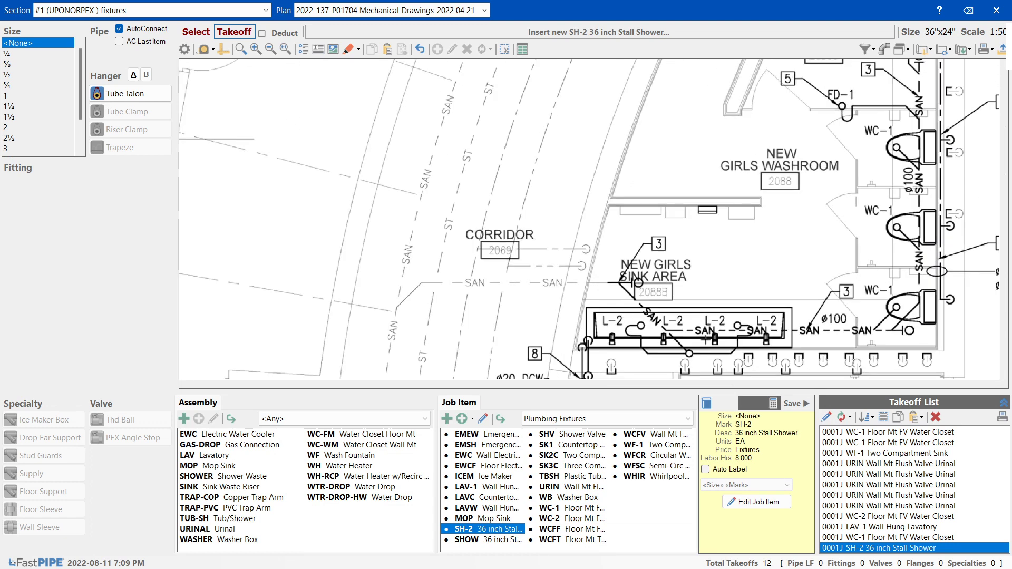
pyautogui.click(563, 466)
pyautogui.press('l')
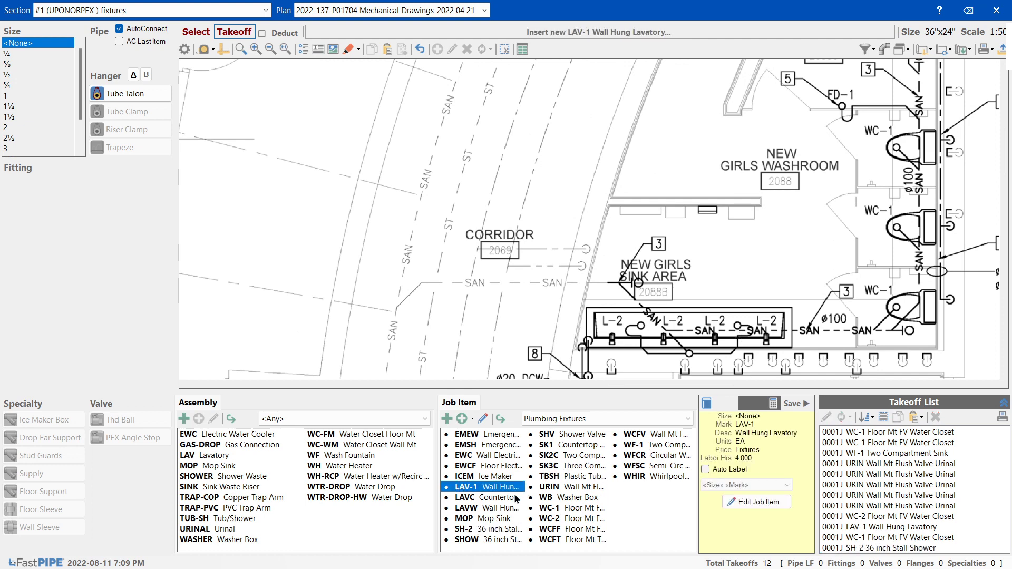
pyautogui.click(462, 418)
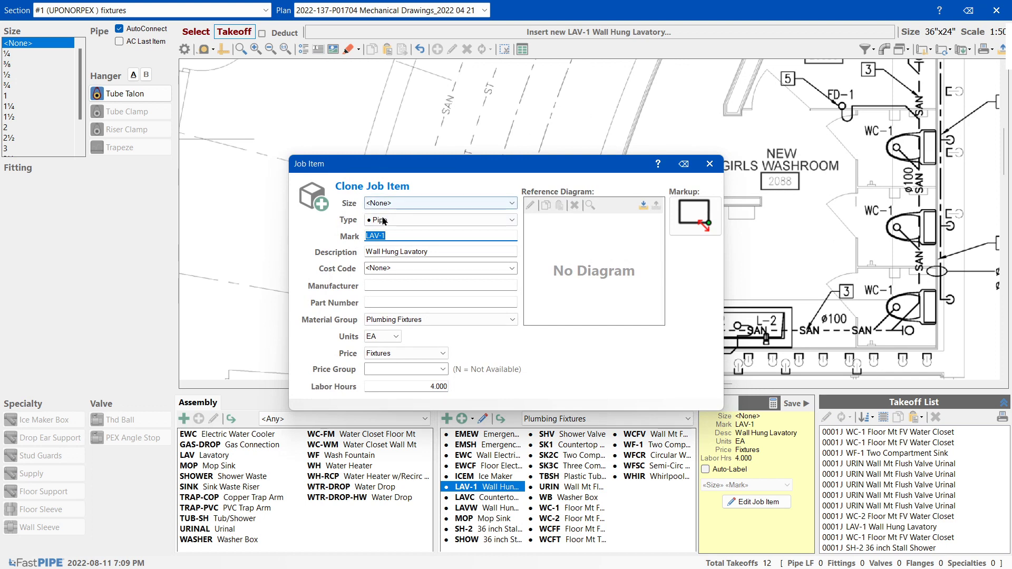
pyautogui.click(398, 232)
pyautogui.write('2')
pyautogui.click(709, 163)
pyautogui.moveTo(594, 314); pyautogui.dragTo(631, 344)
pyautogui.moveTo(652, 309); pyautogui.dragTo(792, 346)
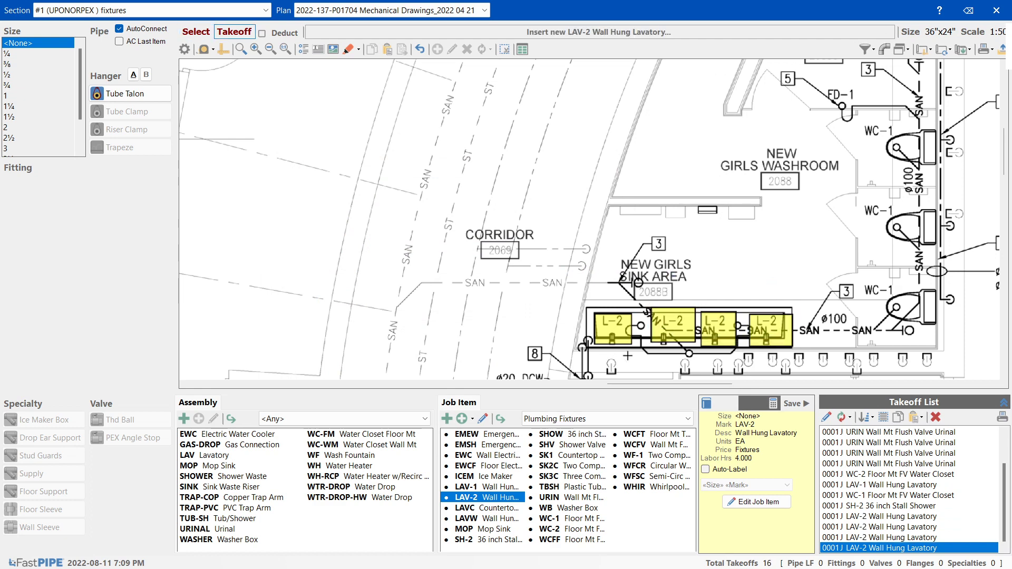
# Take off the three WC-1 water closets in the stalls of the new girls washroom
pyautogui.scroll(3, 628, 356)
pyautogui.scroll(1, 873, 334)
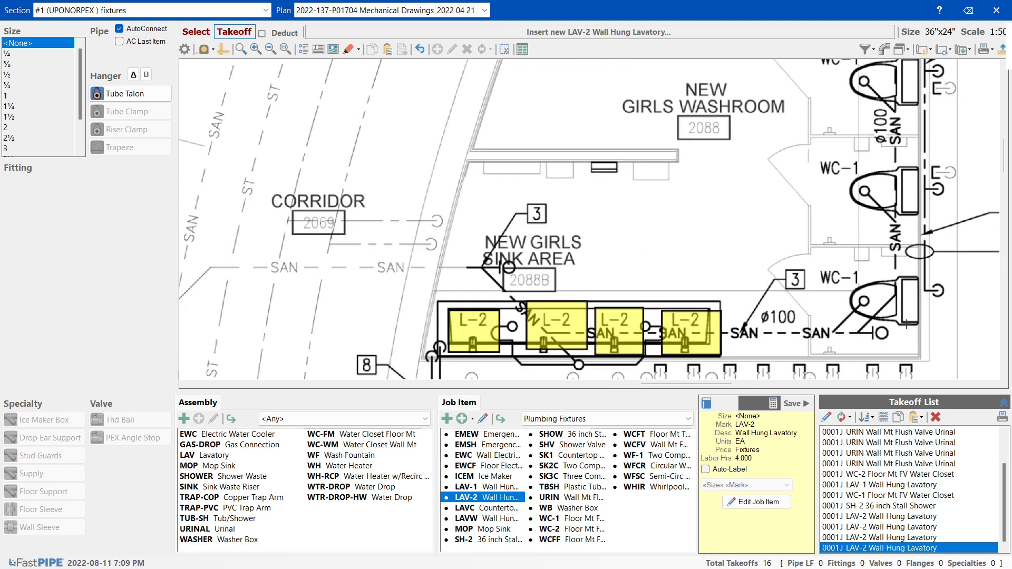
pyautogui.moveTo(1005, 170); pyautogui.dragTo(1005, 177)
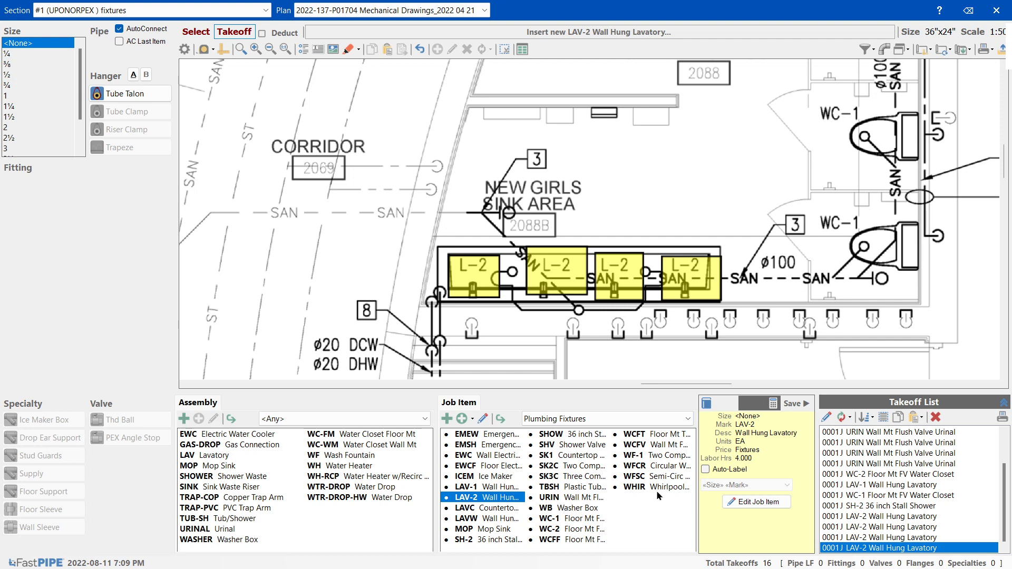
pyautogui.click(581, 519)
pyautogui.moveTo(835, 216); pyautogui.dragTo(931, 276)
pyautogui.moveTo(839, 106); pyautogui.dragTo(935, 173)
pyautogui.scroll(4, 837, 174)
pyautogui.moveTo(832, 191); pyautogui.dragTo(925, 253)
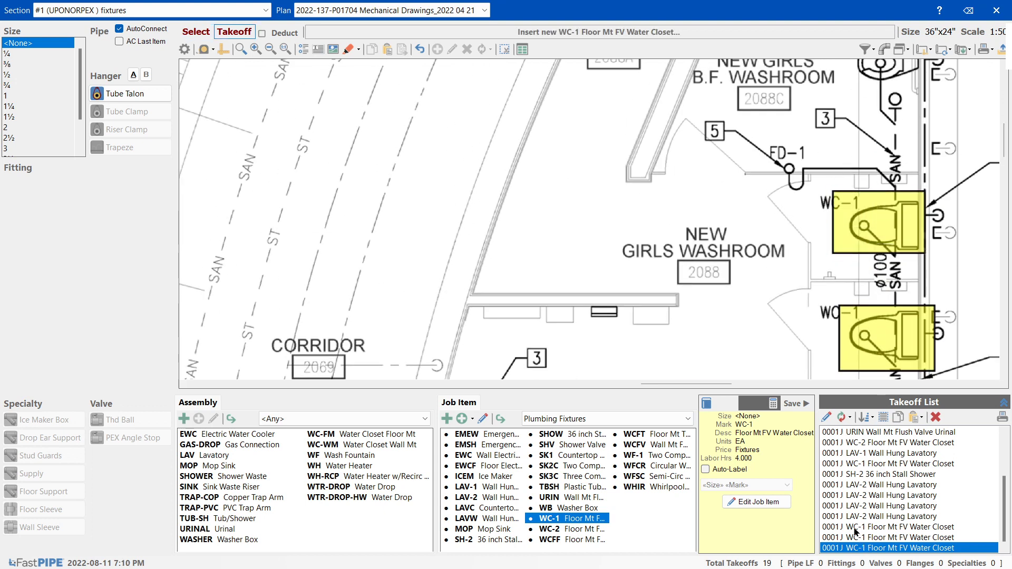
# Take off the water closet in the new girls B.F. washroom with the WC-2 job item
pyautogui.scroll(3, 836, 235)
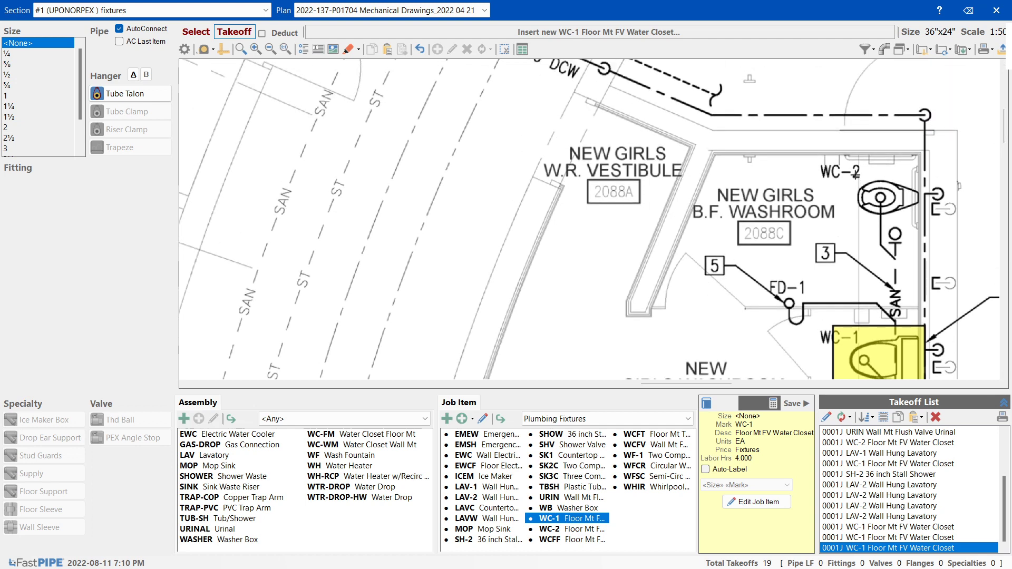
pyautogui.click(568, 532)
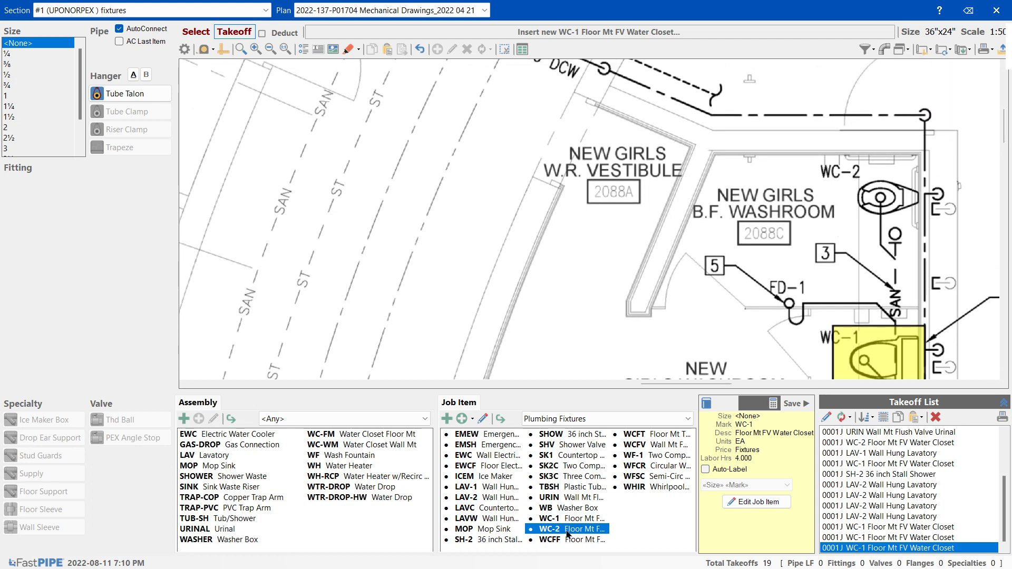
pyautogui.moveTo(841, 172); pyautogui.dragTo(880, 198)
# Check the new girls washroom takeoffs and look over the existing plumbing plan and modification notes for remaining fixtures
pyautogui.scroll(-2, 751, 255)
pyautogui.scroll(-1, 751, 255)
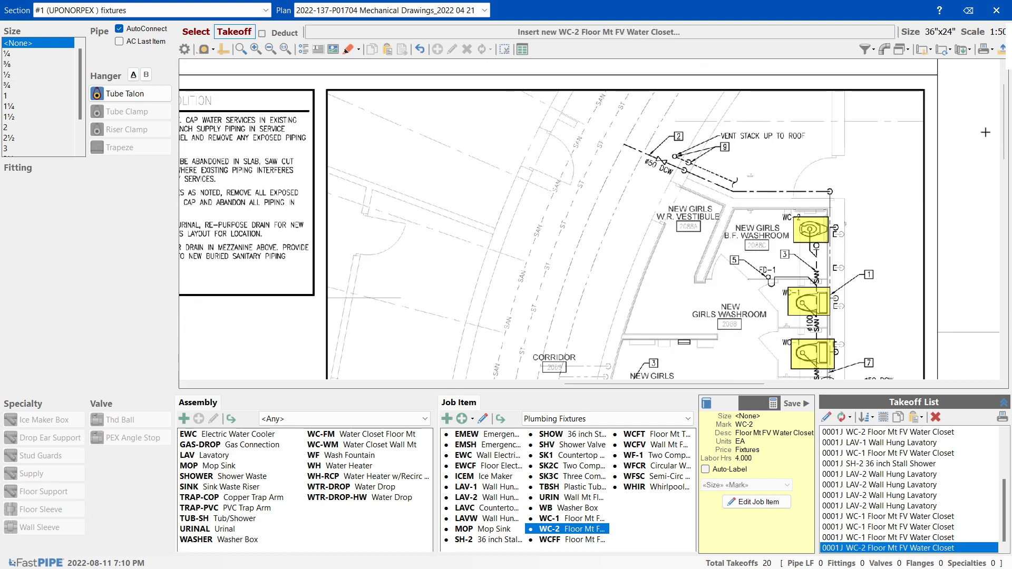
pyautogui.scroll(1, 1001, 160)
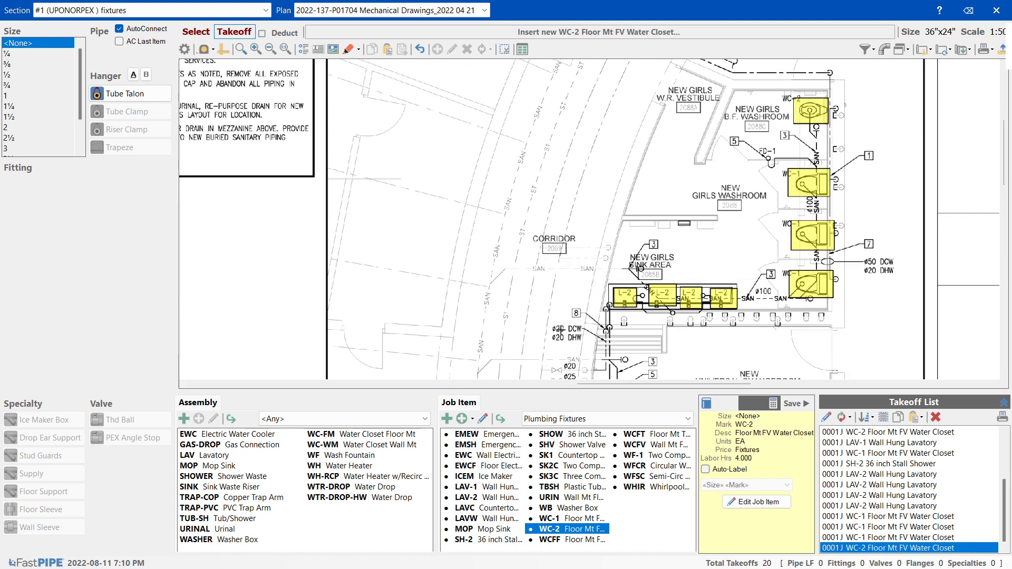
pyautogui.scroll(1, 637, 246)
pyautogui.moveTo(1004, 180); pyautogui.dragTo(1000, 125)
pyautogui.scroll(-2, 371, 212)
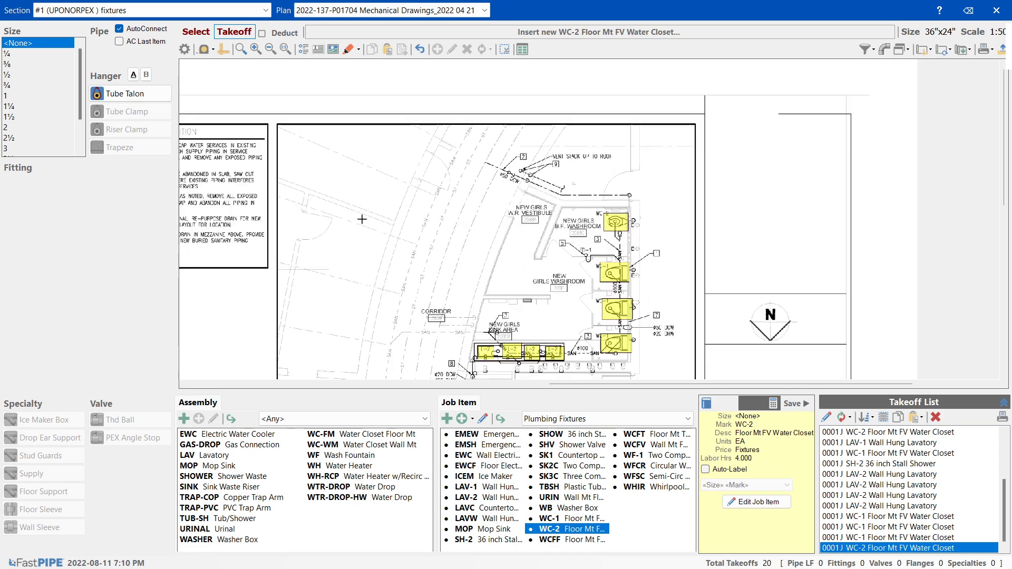
pyautogui.scroll(3, 569, 241)
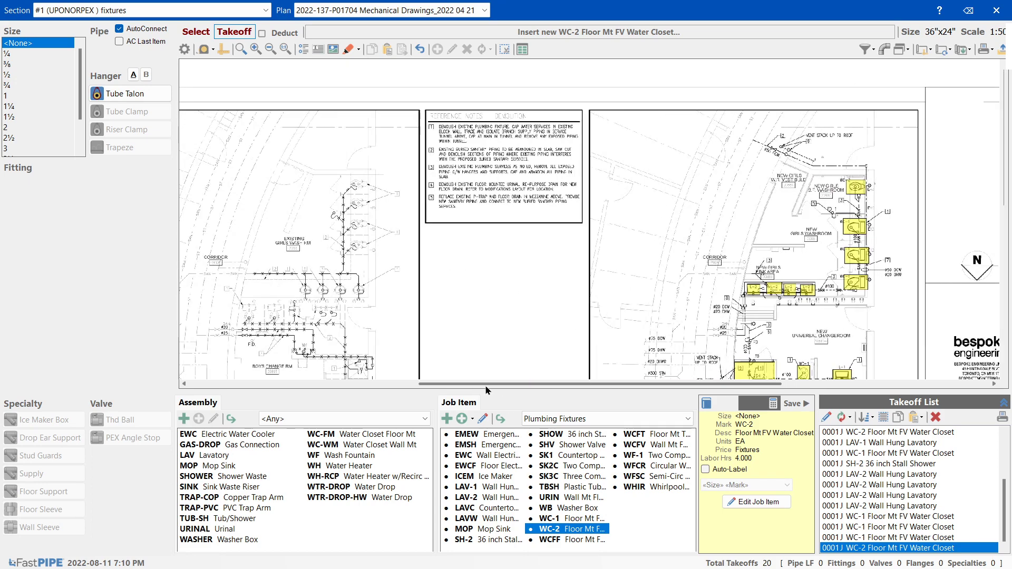
pyautogui.scroll(-5, 1006, 171)
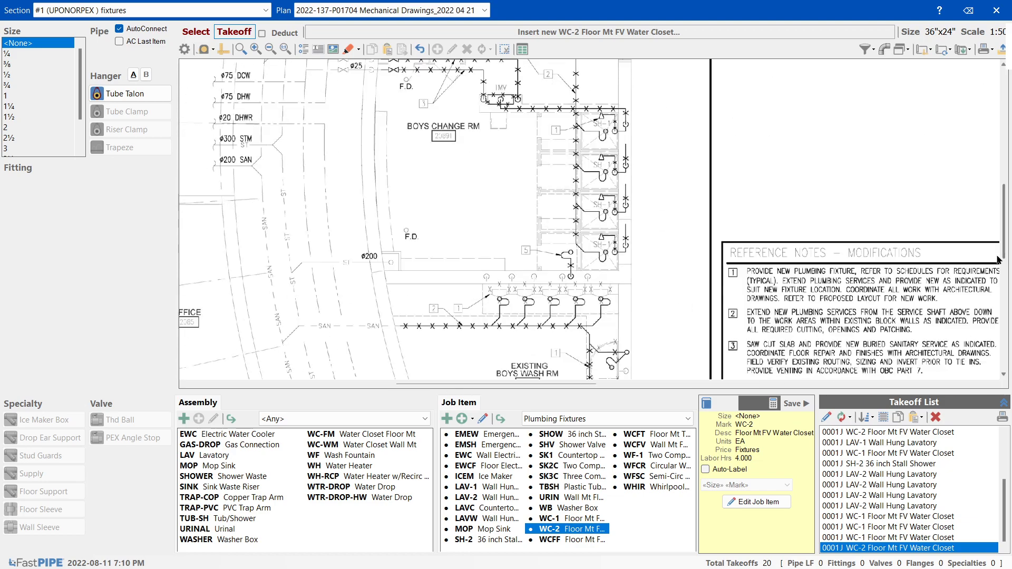
pyautogui.scroll(-3, 998, 105)
# Close the first section's takeoff and add a section with spec UPONORPEX, area fixtures, system page 2 and the #0006.pdf plan
pyautogui.click(996, 10)
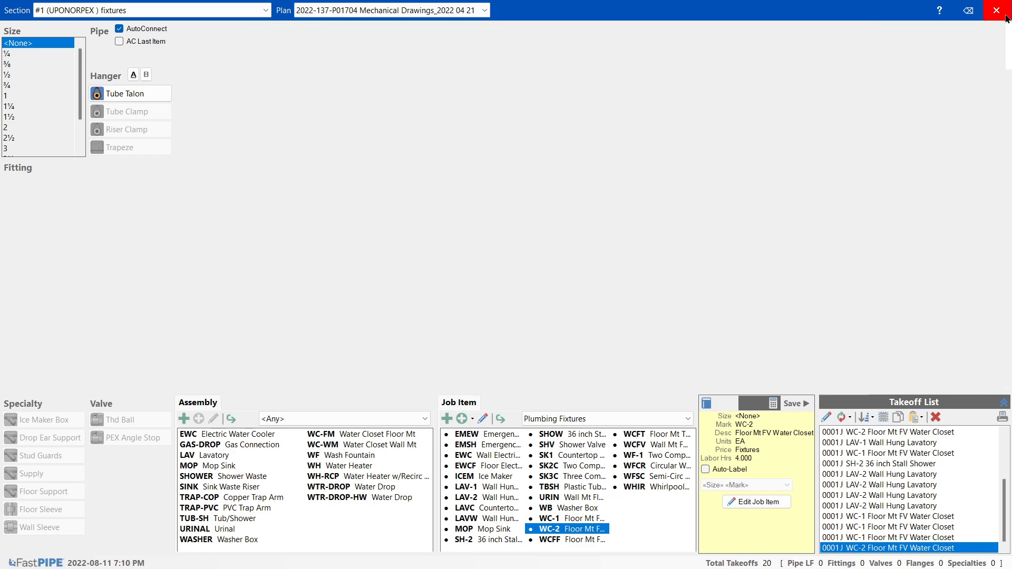
pyautogui.click(15, 52)
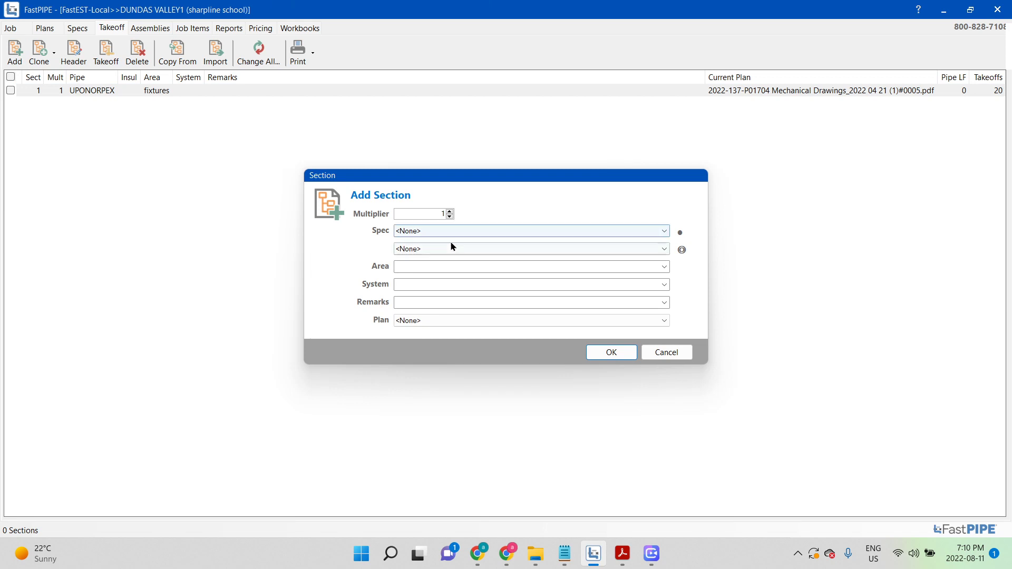
pyautogui.click(432, 320)
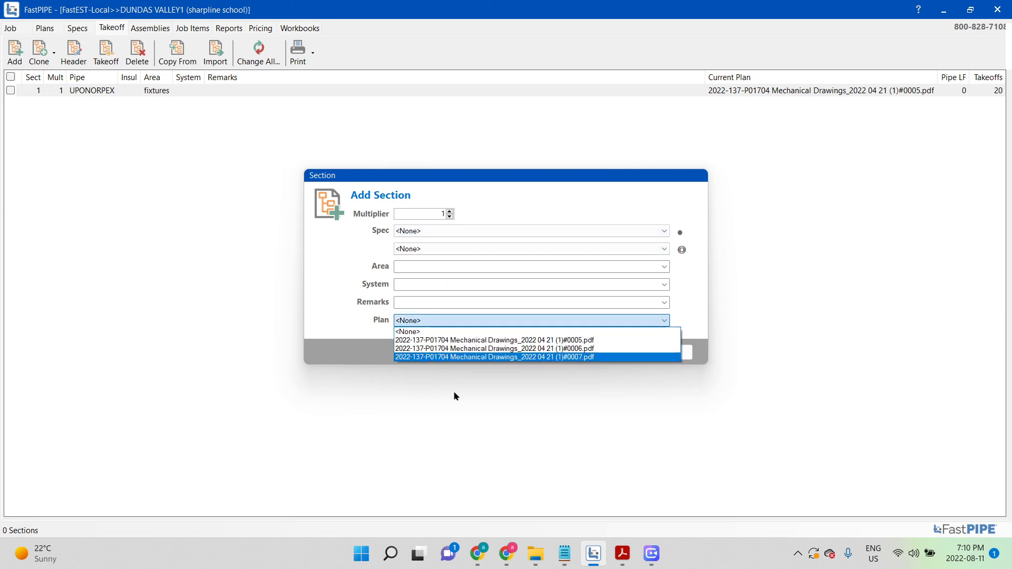
pyautogui.click(484, 349)
pyautogui.click(436, 232)
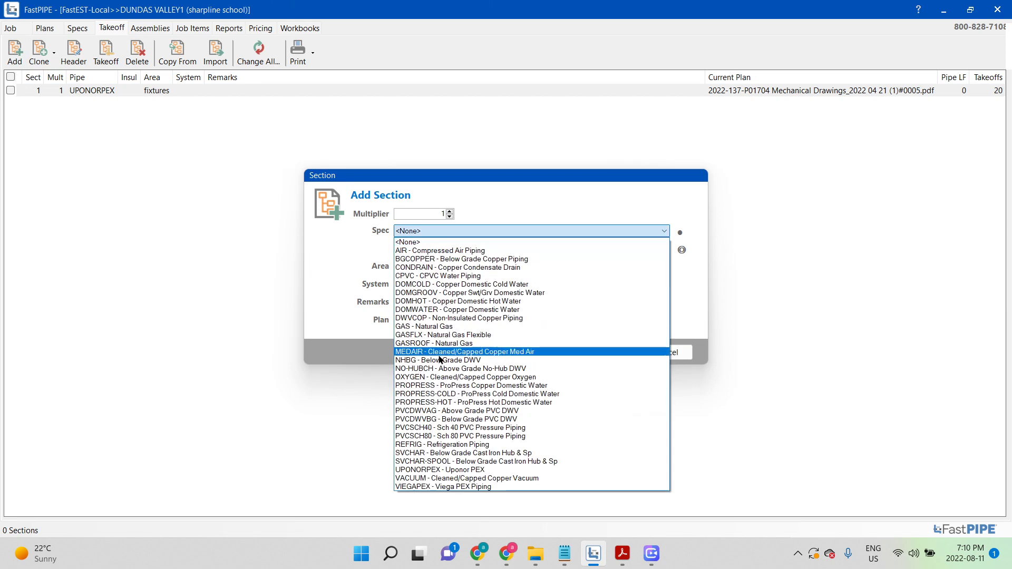
pyautogui.click(475, 469)
pyautogui.click(421, 269)
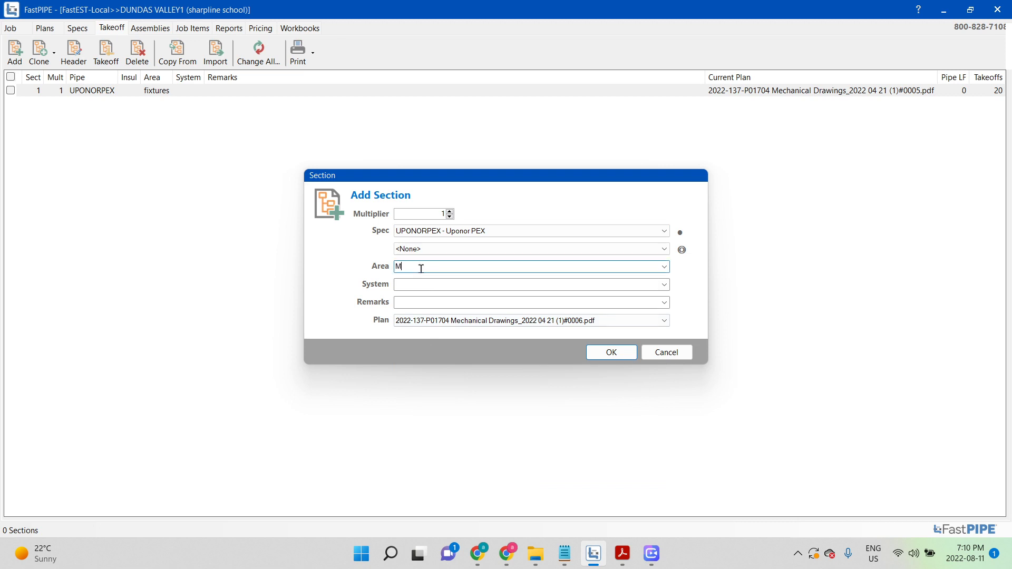
pyautogui.write('fixtures')
pyautogui.press('Tab')
pyautogui.write('p')
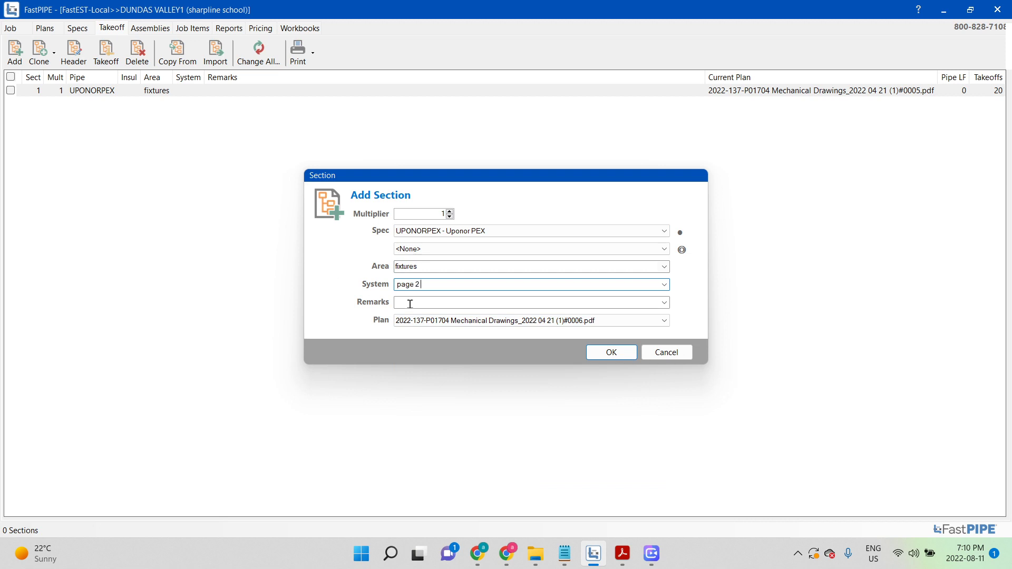
pyautogui.click(610, 354)
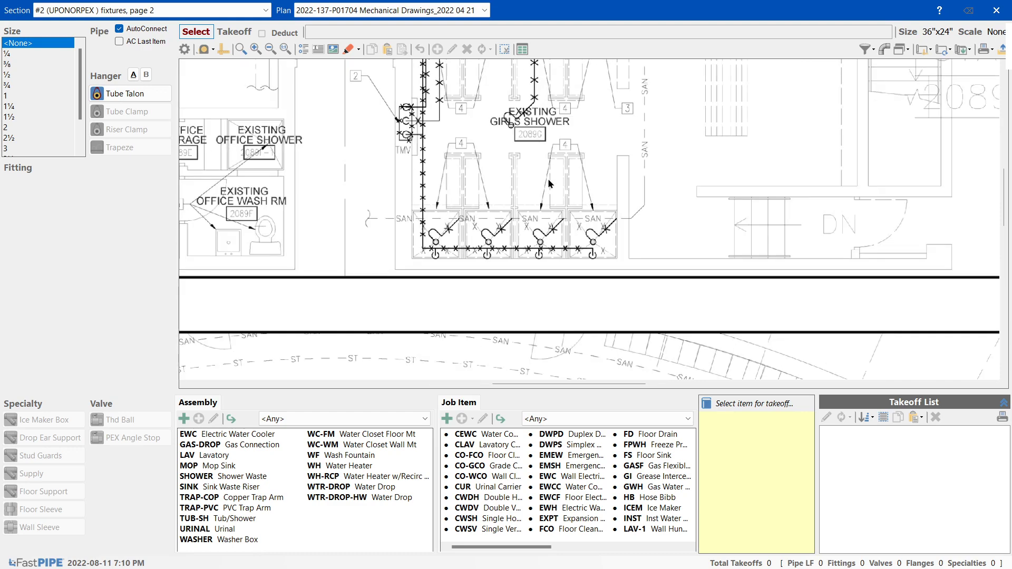
# Bring up the new girls shower area on the plan and filter the job items to Plumbing Fixtures
pyautogui.moveTo(1004, 197); pyautogui.dragTo(1004, 336)
pyautogui.scroll(3, 588, 221)
pyautogui.keyDown('ctrl'); pyautogui.scroll(1, 749, 312); pyautogui.keyUp('ctrl')
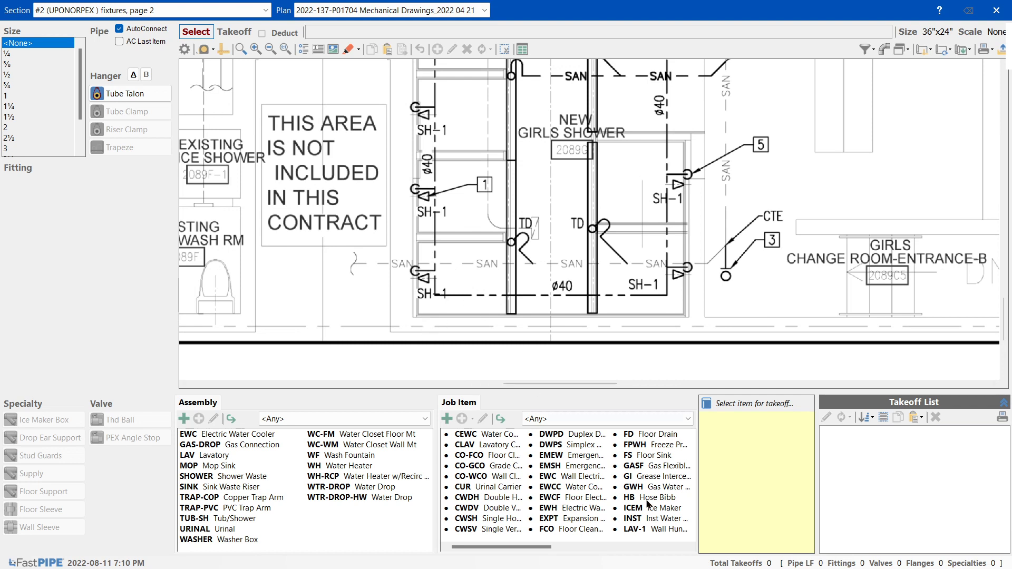
pyautogui.click(594, 418)
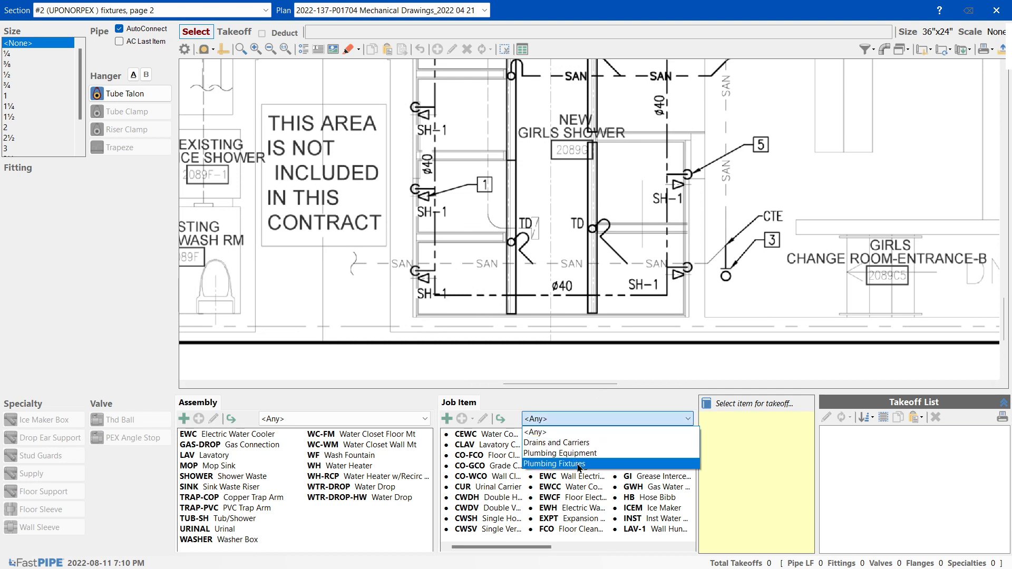
pyautogui.click(579, 465)
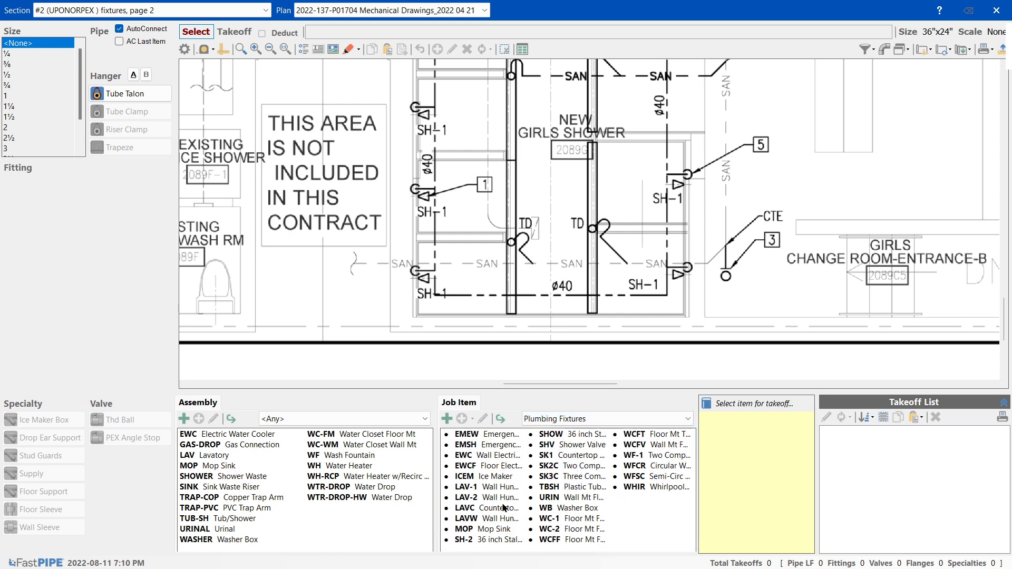
pyautogui.click(481, 540)
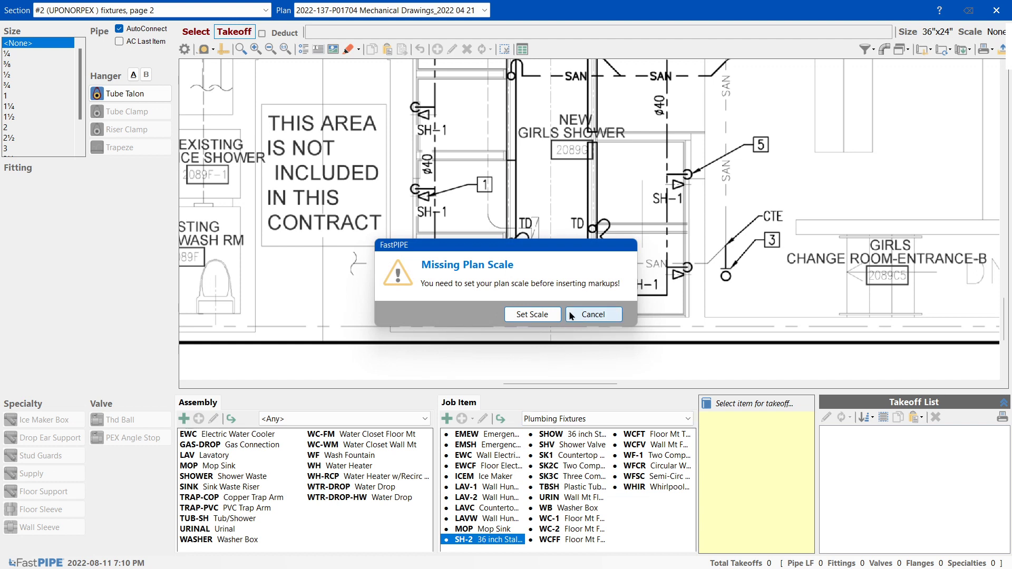
pyautogui.click(583, 315)
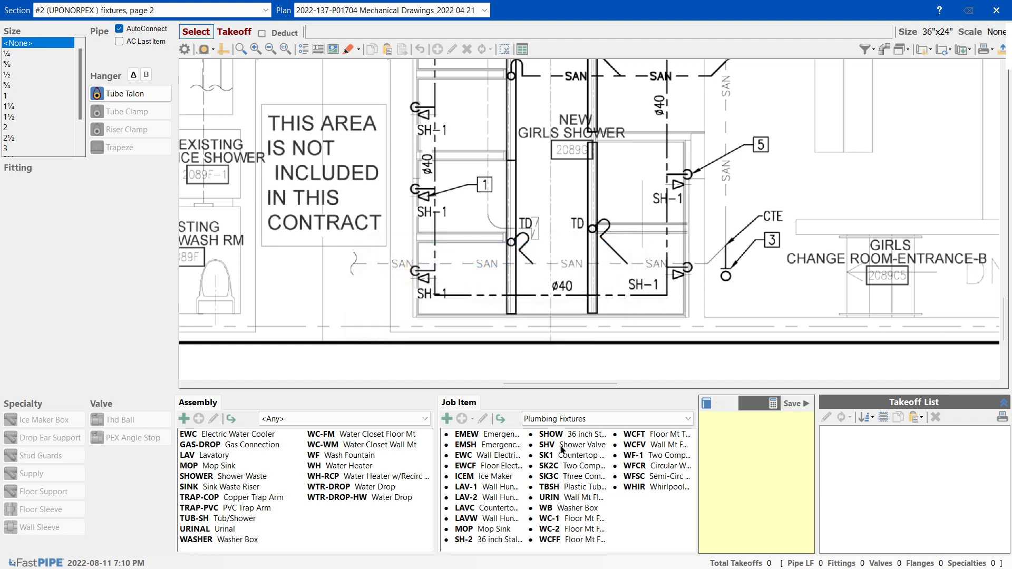
pyautogui.click(492, 540)
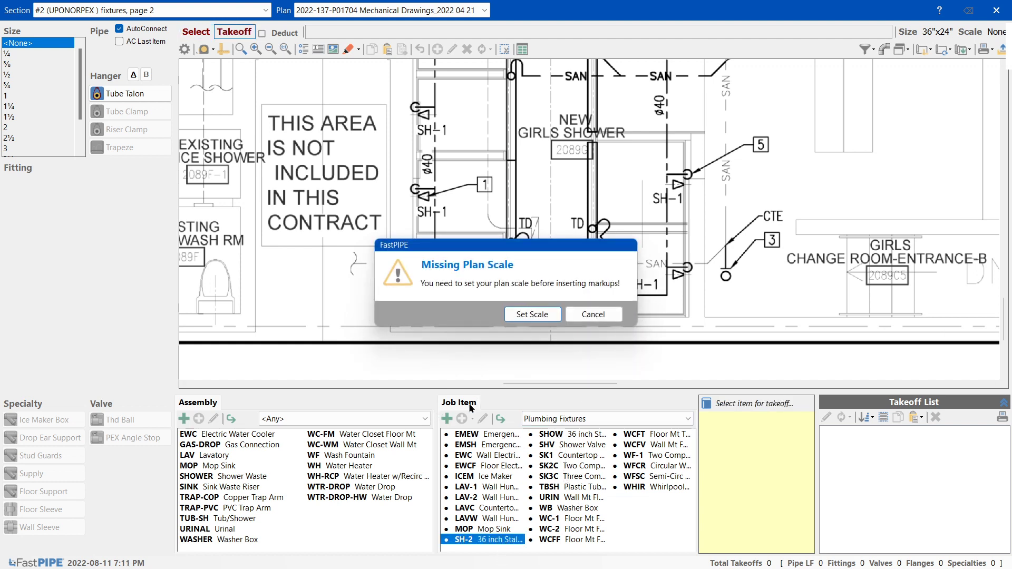
pyautogui.click(617, 320)
# Look up the scale in the M-2.2 title block and set the plan scale to metric 1:50
pyautogui.scroll(-3, 681, 287)
pyautogui.moveTo(641, 383); pyautogui.dragTo(850, 396)
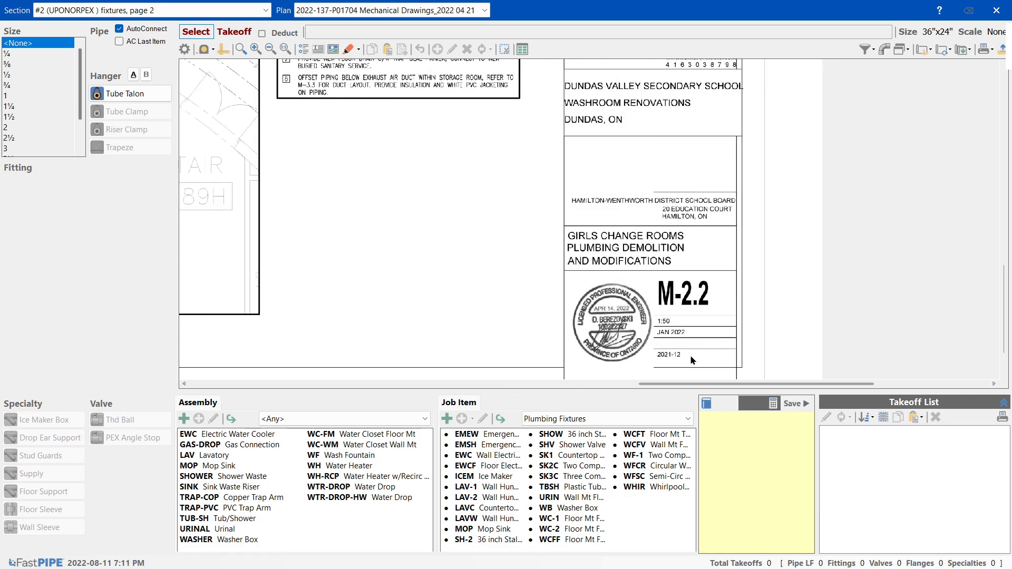
pyautogui.scroll(2, 666, 323)
pyautogui.click(916, 51)
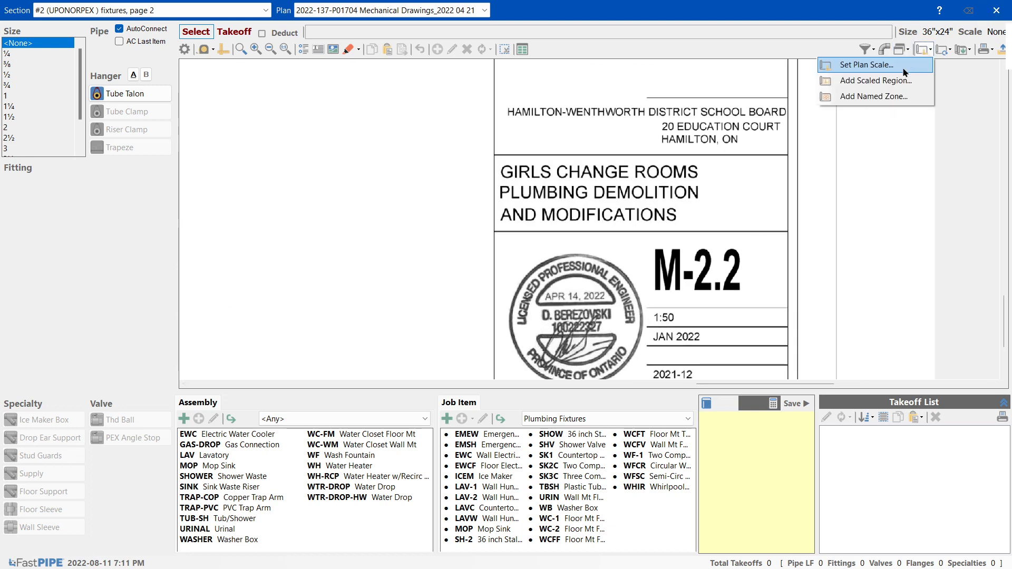
pyautogui.click(896, 63)
pyautogui.click(543, 310)
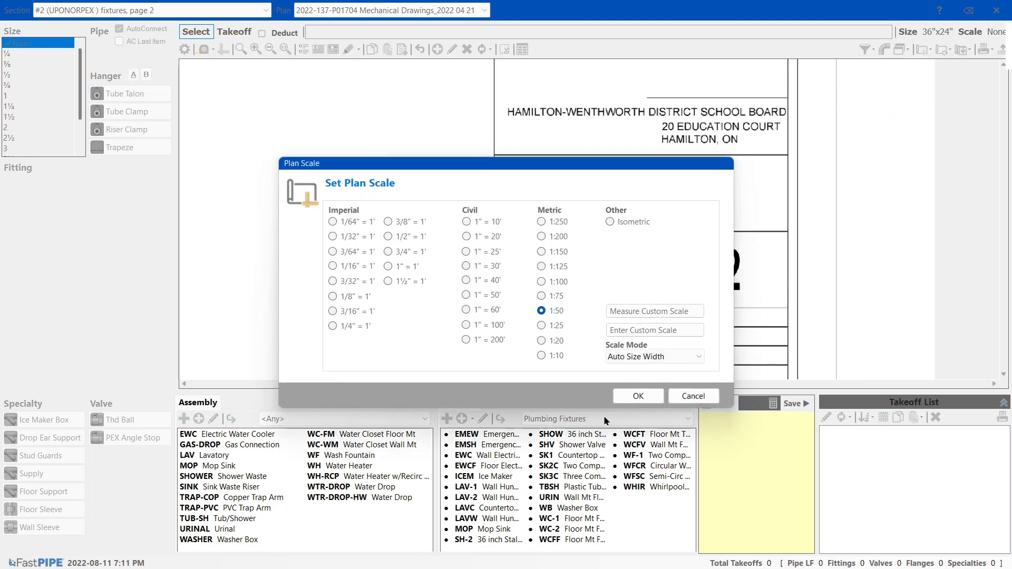
pyautogui.click(638, 395)
# Draw a trial 1-inch pipe about 1'6" long from the WC-1 water closet's centre to the stall partition, and delete it
pyautogui.moveTo(743, 389); pyautogui.dragTo(535, 384)
pyautogui.scroll(2, 457, 240)
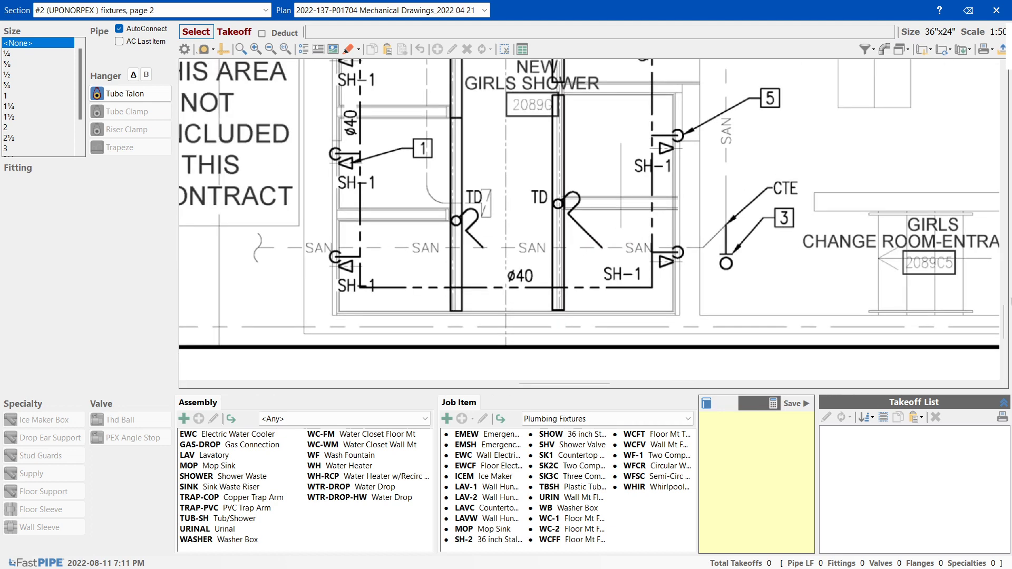
pyautogui.moveTo(1002, 324); pyautogui.dragTo(1003, 283)
pyautogui.scroll(4, 288, 263)
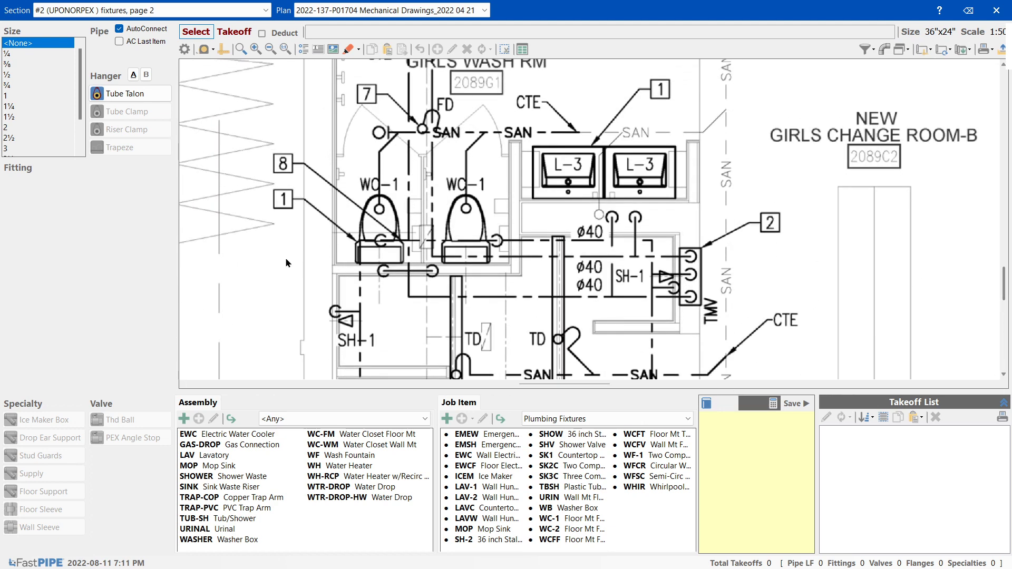
pyautogui.scroll(1, 390, 186)
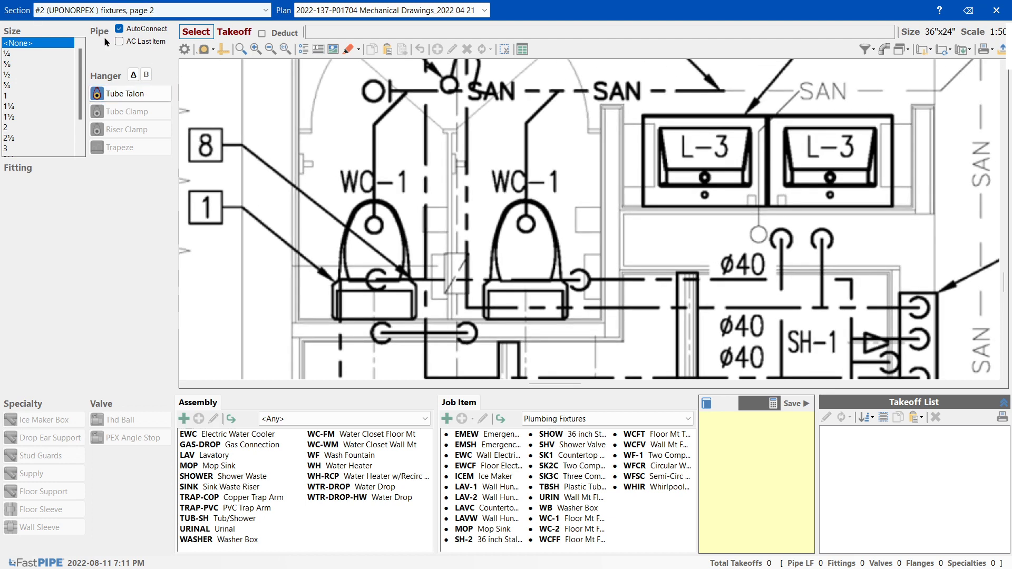
pyautogui.click(13, 95)
pyautogui.scroll(1, 485, 329)
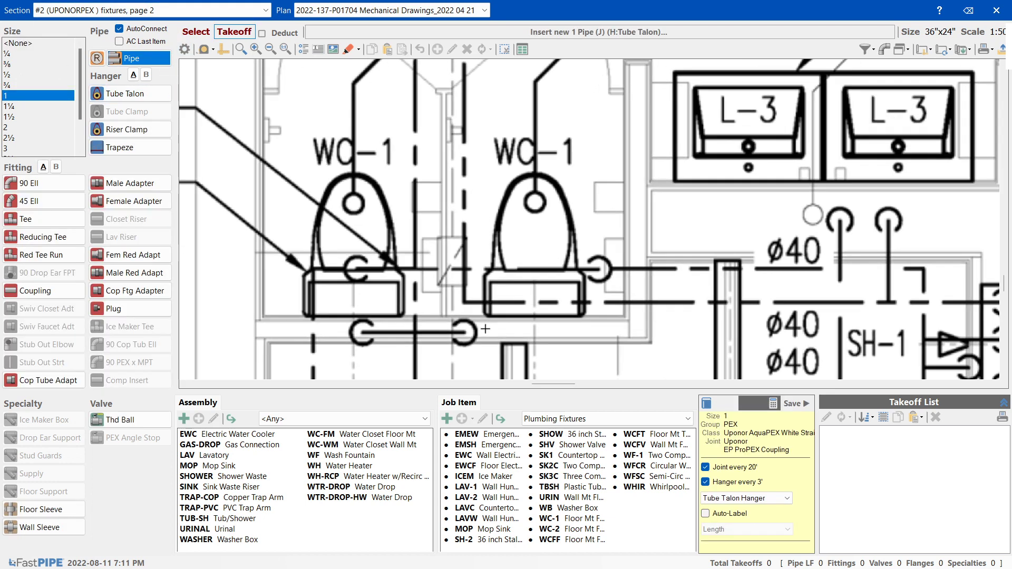
pyautogui.scroll(1, 464, 305)
pyautogui.moveTo(342, 193); pyautogui.dragTo(439, 193)
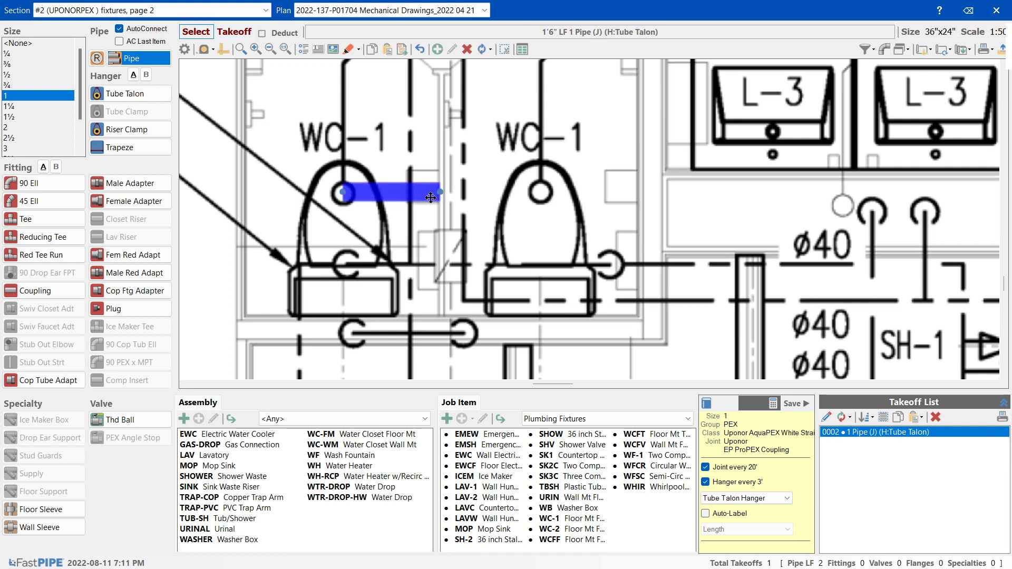
pyautogui.press('Delete')
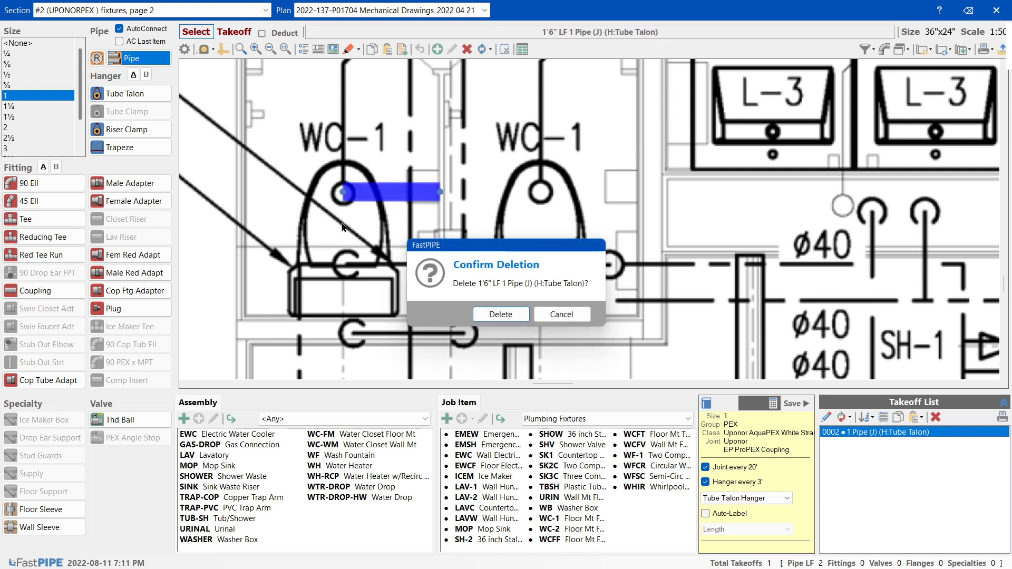
pyautogui.click(481, 315)
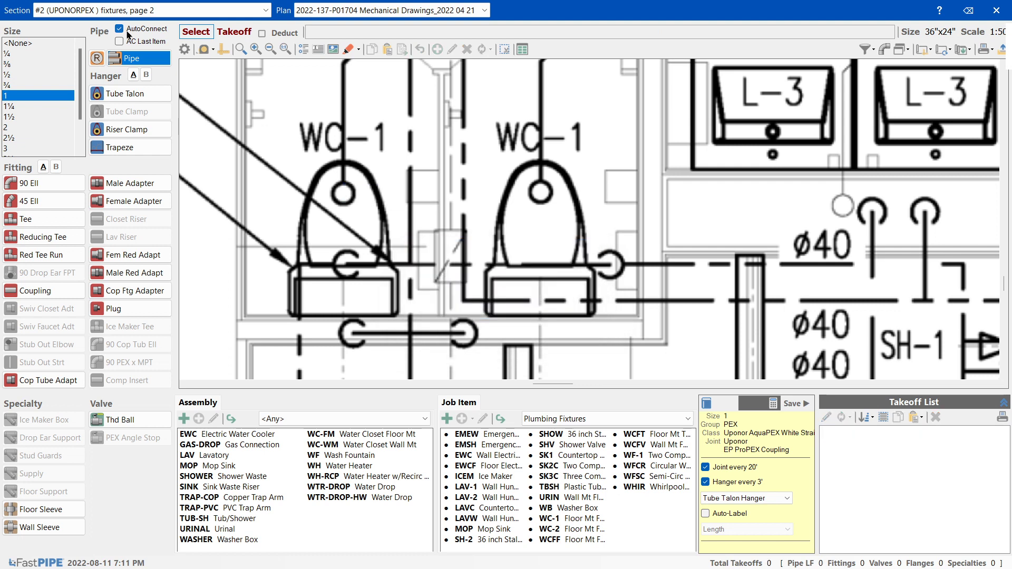
# Measure the distance from the WC-1 water closet's centre to the stall partition in the new girls washroom
pyautogui.click(222, 51)
pyautogui.moveTo(344, 192); pyautogui.dragTo(442, 190)
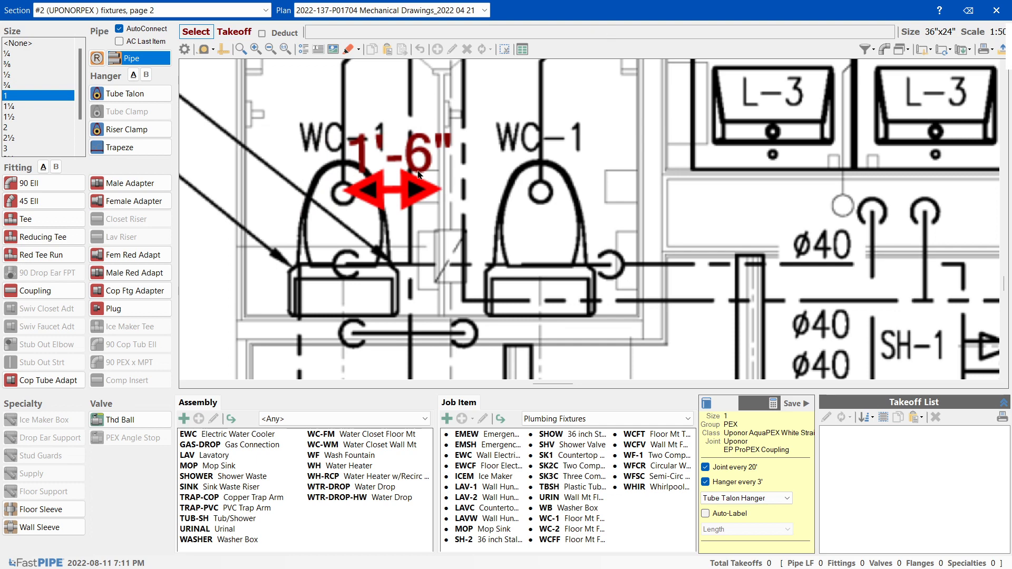
pyautogui.scroll(-5, 445, 201)
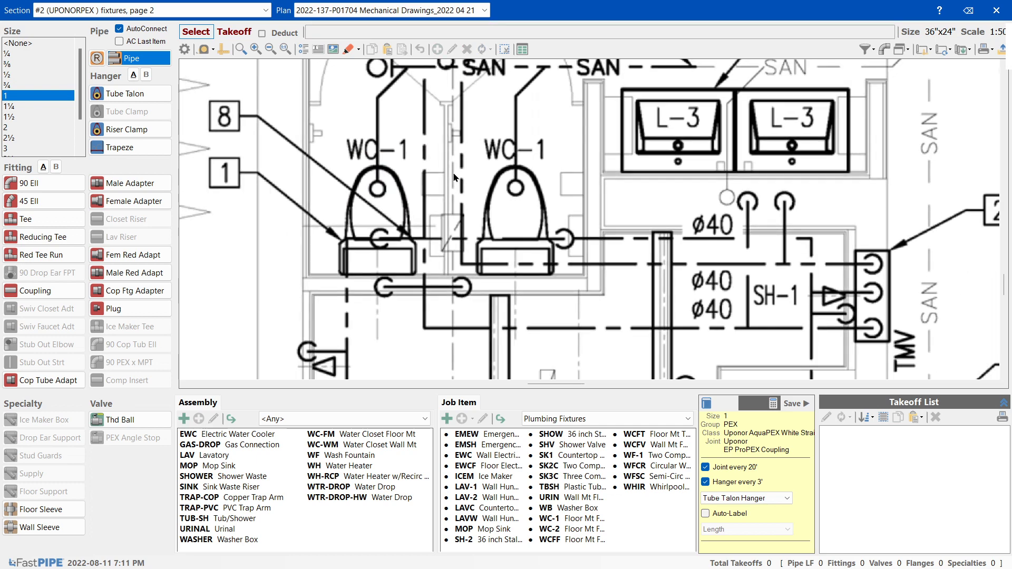
# Take off the two WC-1 water closets in the new girls washroom 2089G1
pyautogui.moveTo(1003, 289)
pyautogui.mouseDown()
pyautogui.moveTo(1004, 327)
pyautogui.moveTo(1003, 261)
pyautogui.moveTo(1010, 287)
pyautogui.mouseUp()
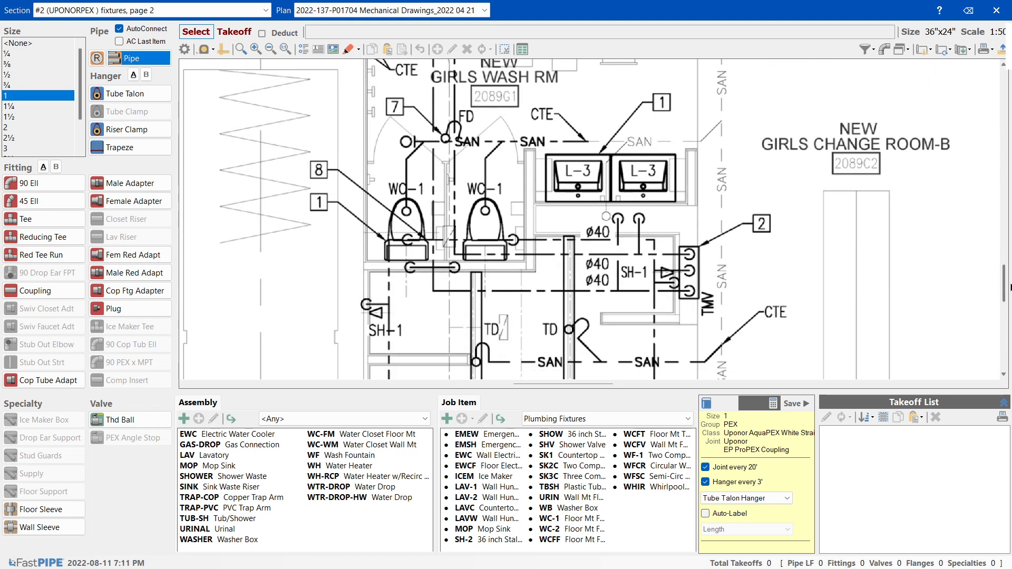
pyautogui.scroll(2, 383, 225)
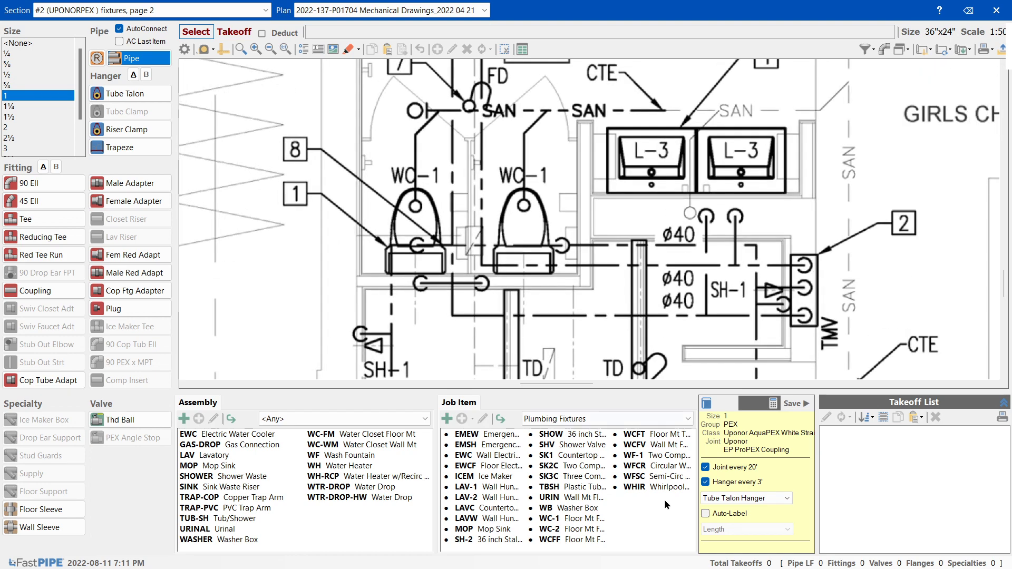
pyautogui.click(571, 518)
pyautogui.moveTo(384, 180); pyautogui.dragTo(449, 283)
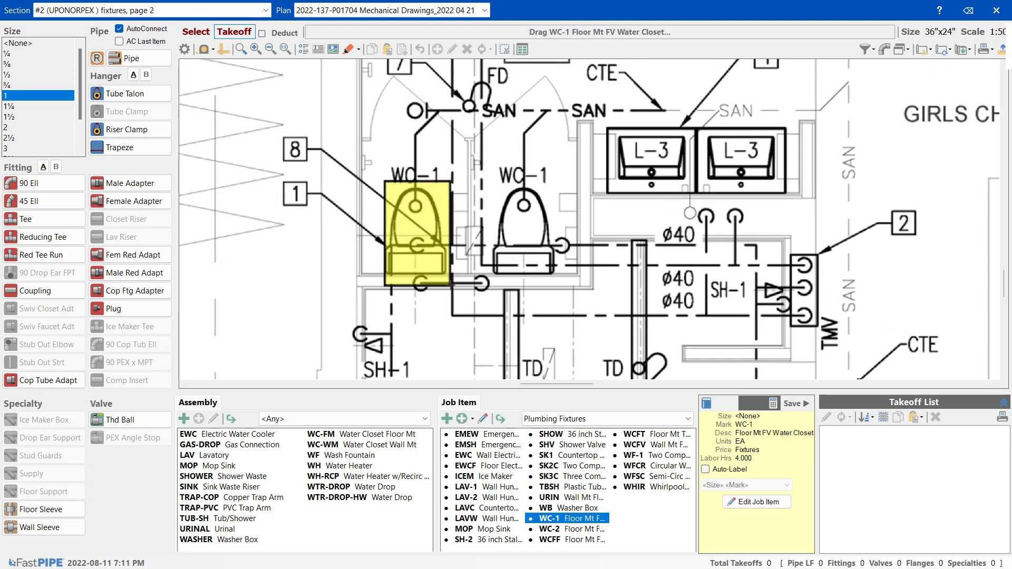
pyautogui.moveTo(494, 181); pyautogui.dragTo(564, 274)
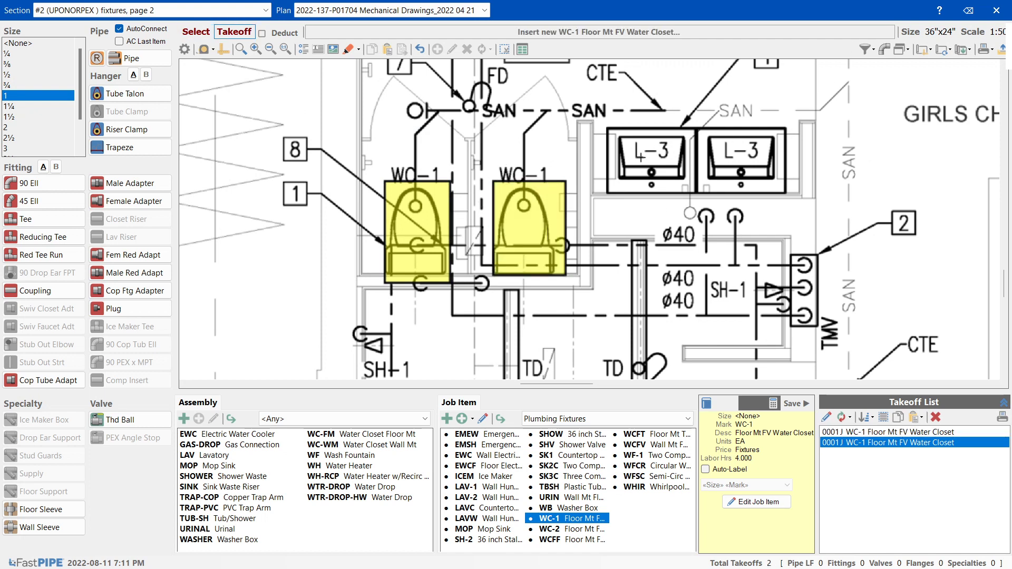
# Clone the LAV-2 job item with the mark LAV-3 and take off the two L-3 lavatories beside the girls washroom
pyautogui.click(482, 497)
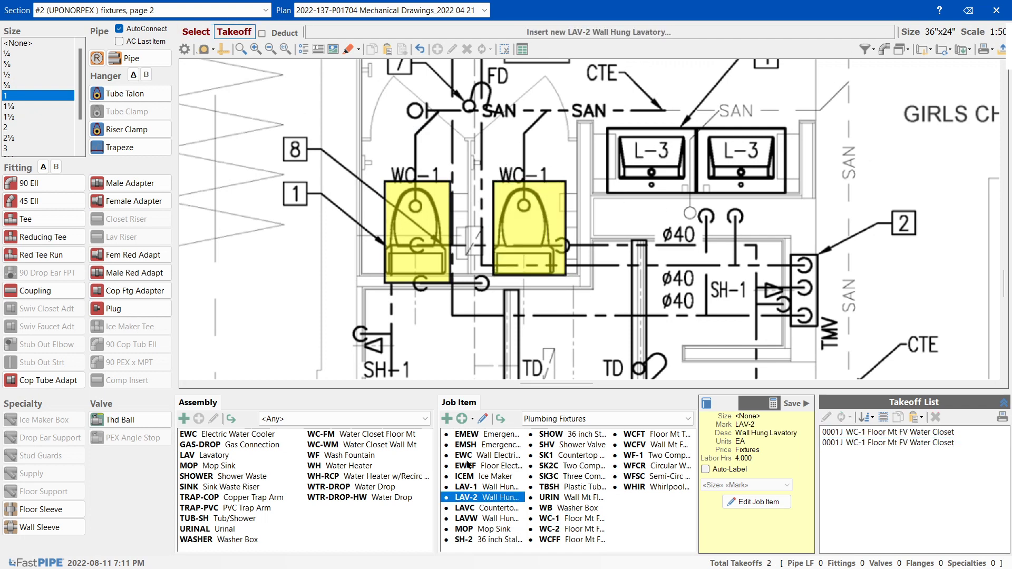
pyautogui.click(461, 419)
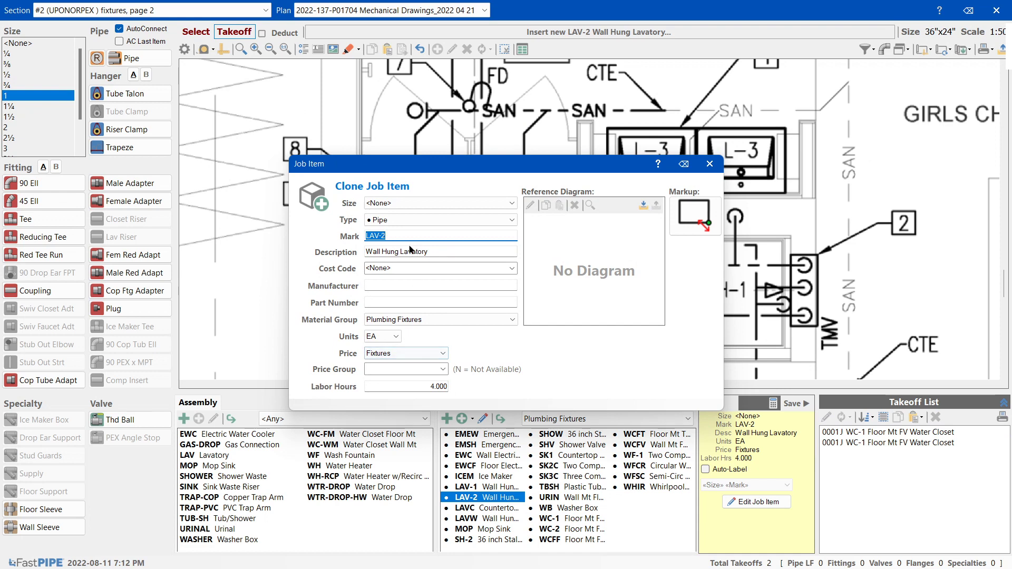
pyautogui.write('3')
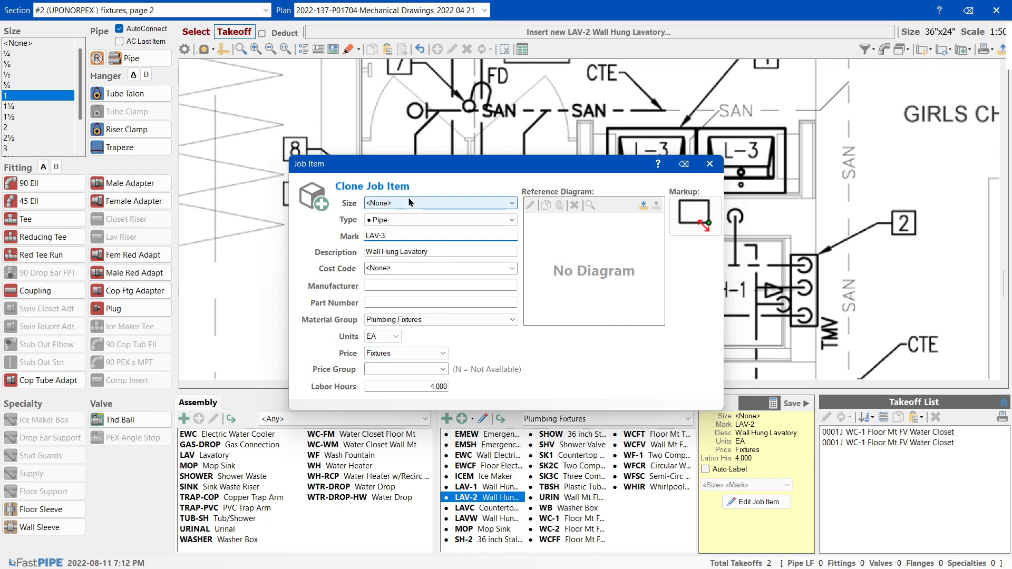
pyautogui.click(709, 164)
pyautogui.moveTo(609, 140); pyautogui.dragTo(685, 193)
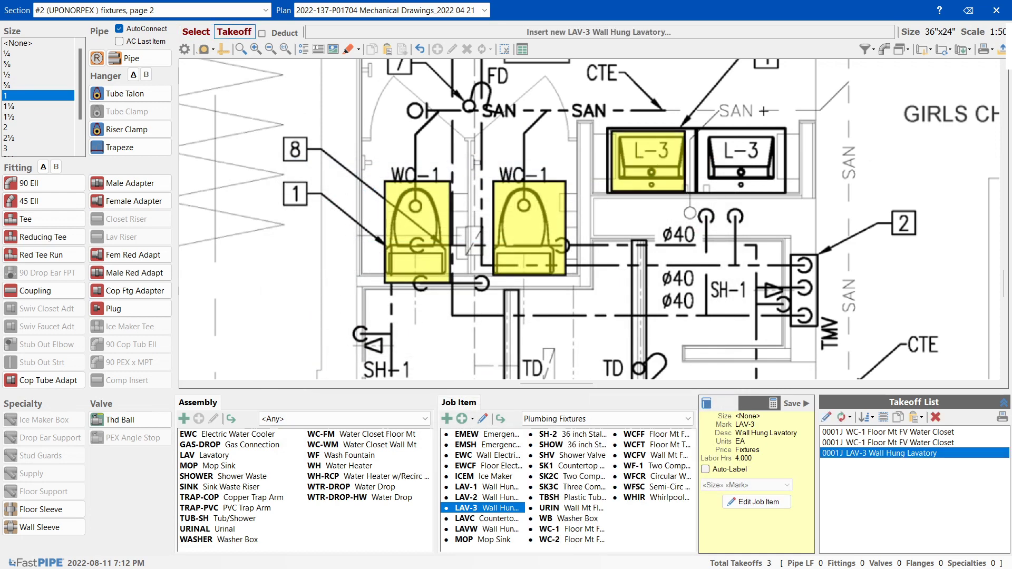
pyautogui.moveTo(703, 132); pyautogui.dragTo(759, 193)
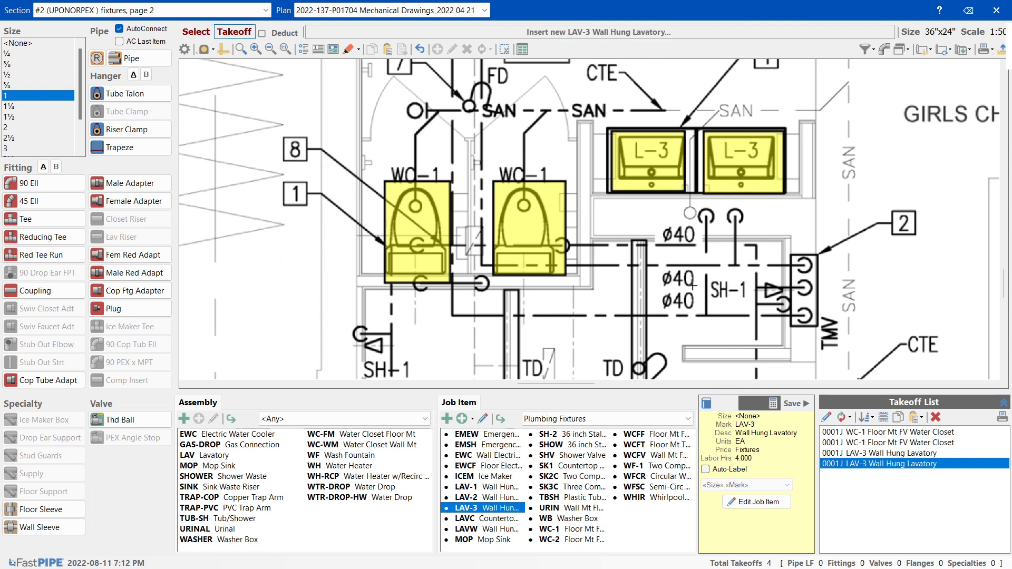
# Change the mark of the SH-2 36 inch Stall Shower job item to SH-1
pyautogui.scroll(-2, 690, 286)
pyautogui.moveTo(1005, 272); pyautogui.dragTo(1005, 312)
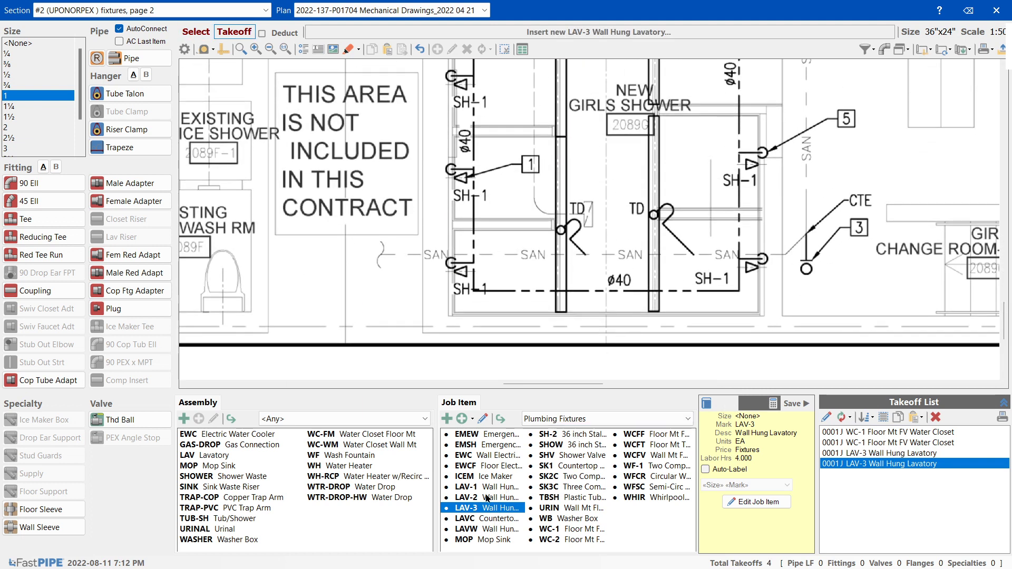
pyautogui.click(548, 434)
pyautogui.click(481, 420)
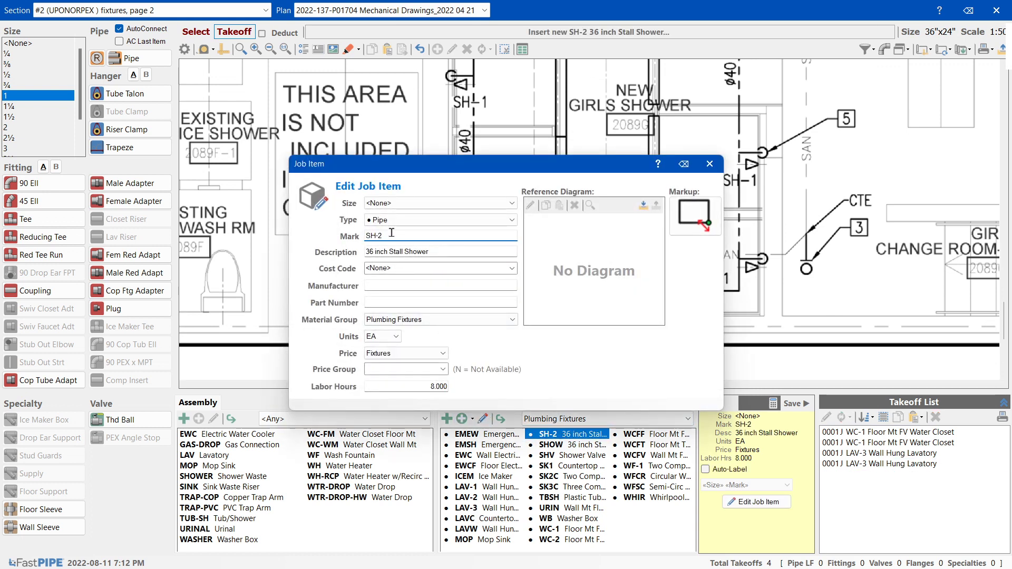
pyautogui.click(710, 164)
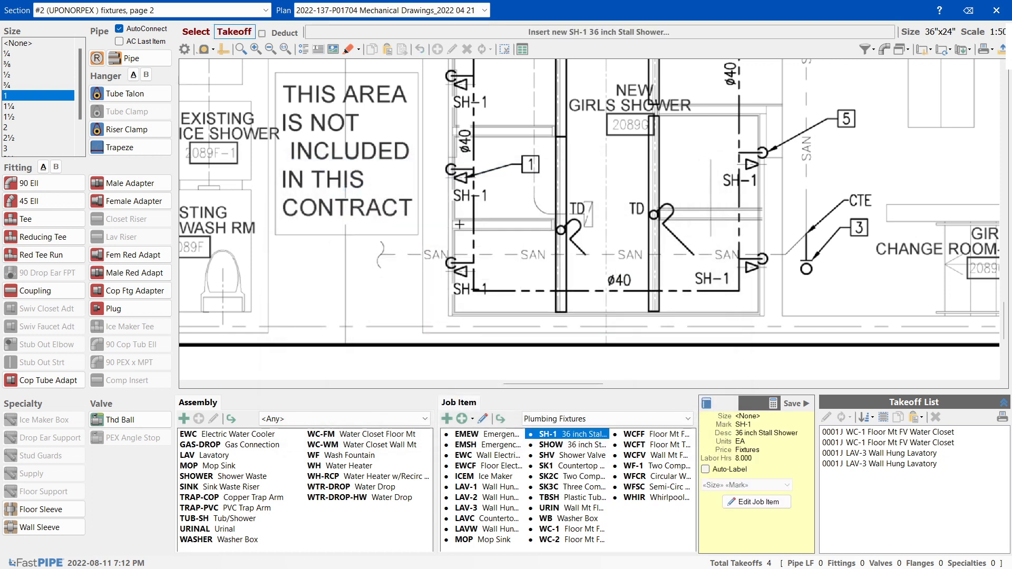
# Take off the seven SH-1 stall showers in the new girls shower 2089G, marking one rectangle per stall
pyautogui.moveTo(450, 238); pyautogui.dragTo(560, 315)
pyautogui.moveTo(457, 164); pyautogui.dragTo(545, 220)
pyautogui.moveTo(543, 119); pyautogui.dragTo(463, 206)
pyautogui.moveTo(539, 167); pyautogui.dragTo(462, 109)
pyautogui.moveTo(679, 78); pyautogui.dragTo(748, 132)
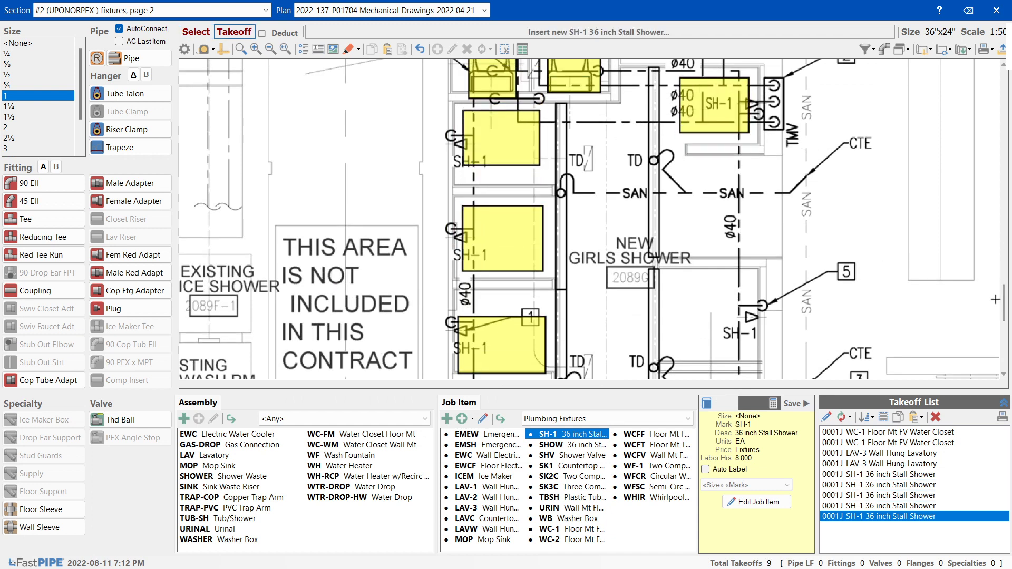
pyautogui.scroll(-4, 678, 266)
pyautogui.moveTo(655, 188); pyautogui.dragTo(747, 275)
pyautogui.moveTo(656, 87); pyautogui.dragTo(754, 174)
# Look over the girls change room demolition and modification drawings for fixtures not yet taken off
pyautogui.scroll(-1, 751, 187)
pyautogui.scroll(-2, 750, 187)
pyautogui.scroll(3, 1003, 296)
pyautogui.scroll(2, 703, 190)
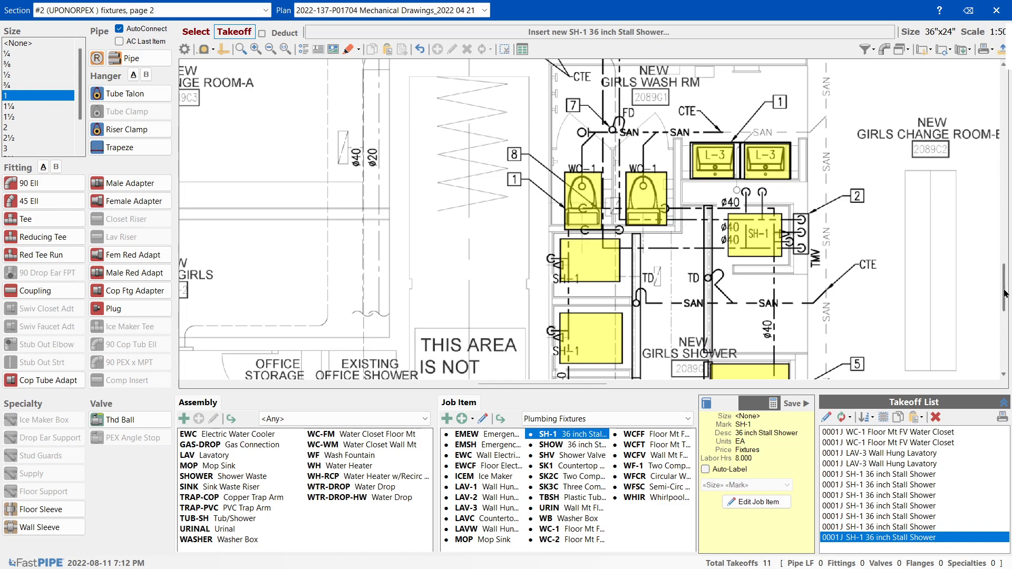
pyautogui.moveTo(1004, 293); pyautogui.dragTo(1004, 266)
pyautogui.scroll(-5, 823, 198)
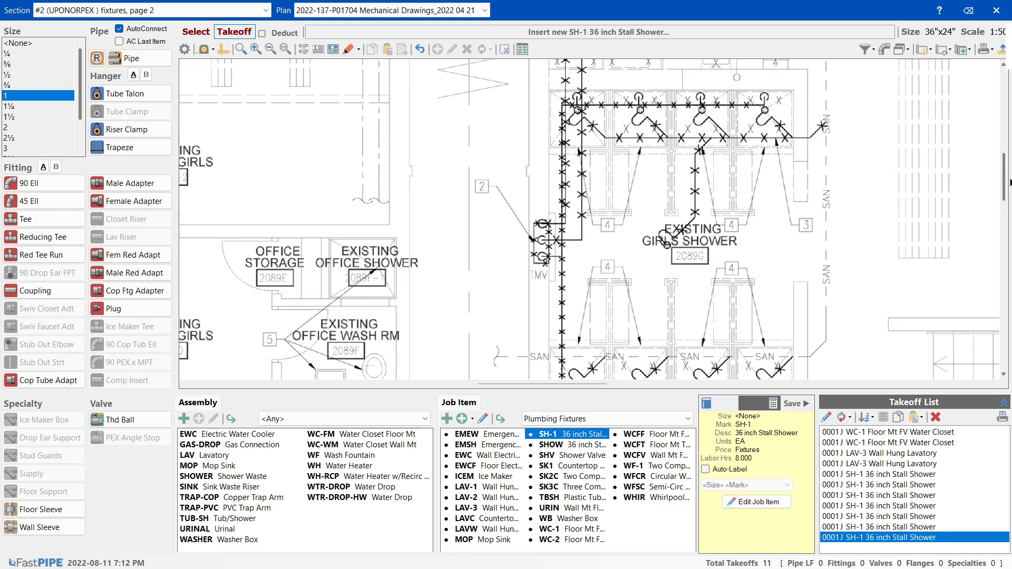
pyautogui.scroll(5, 505, 112)
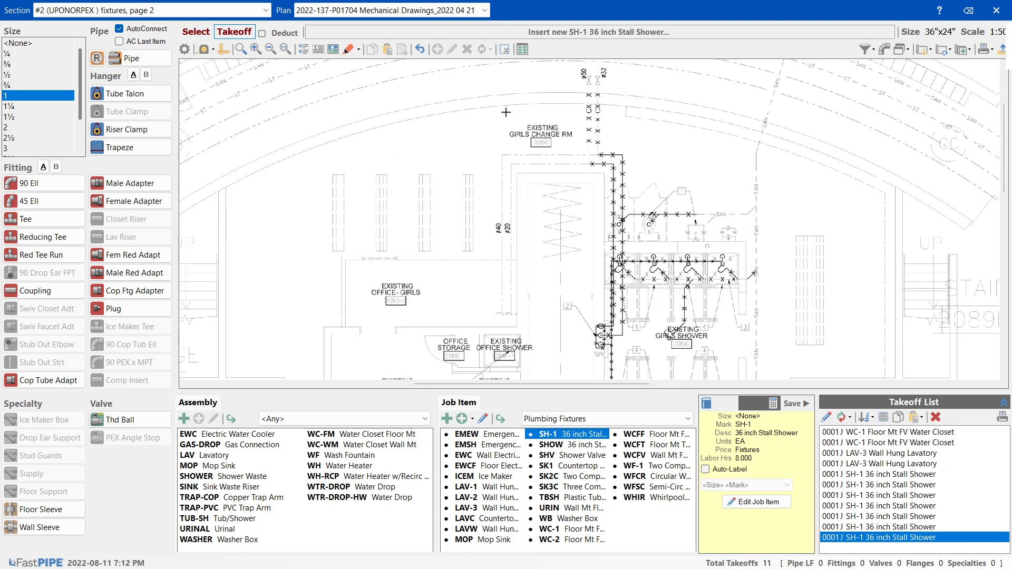
pyautogui.scroll(-3, 671, 184)
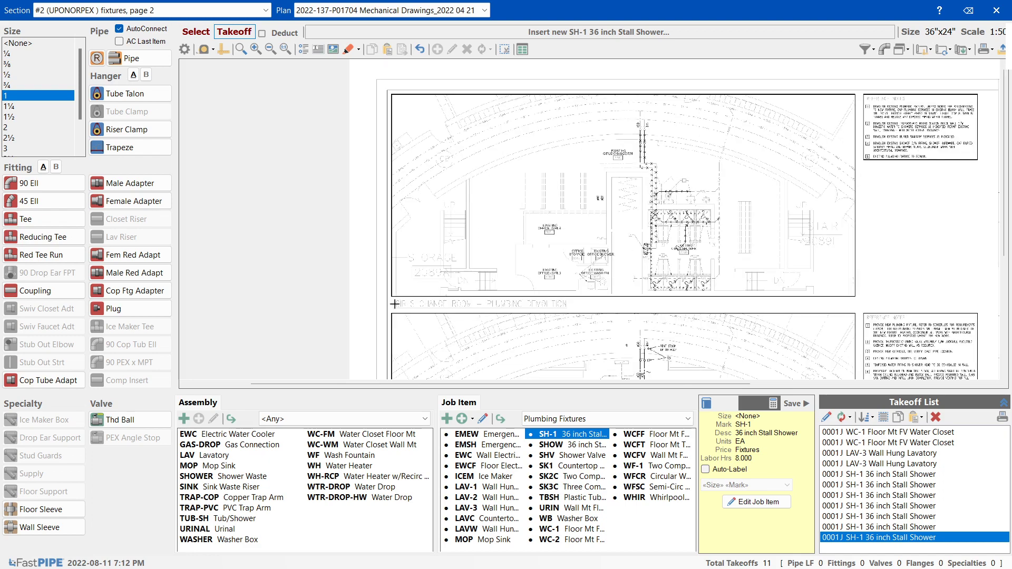
pyautogui.moveTo(1006, 158); pyautogui.dragTo(1006, 237)
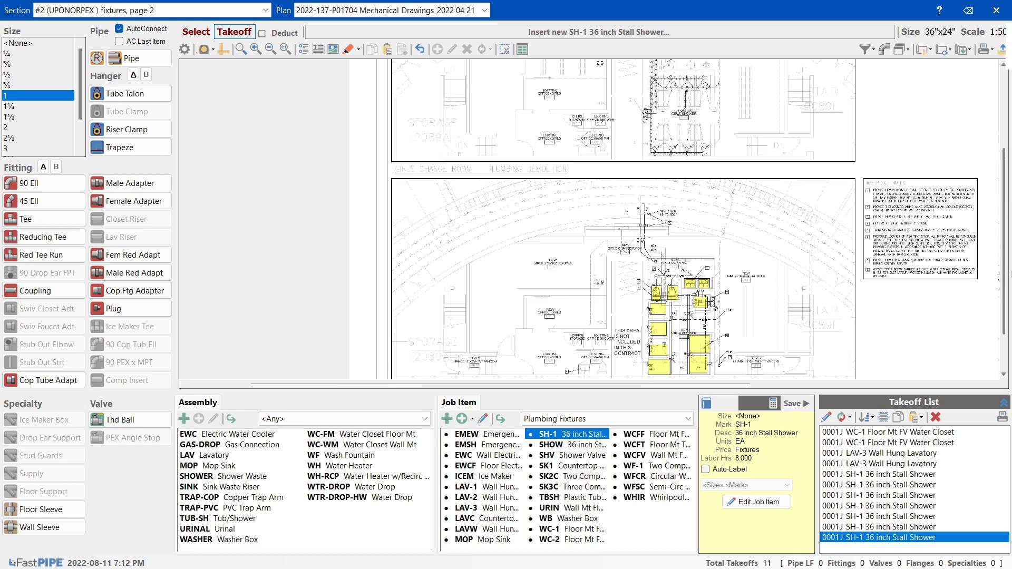
# Draw a trial SH-1 shower markup across the upper part of the girls change room modification plan, and delete it
pyautogui.moveTo(398, 172); pyautogui.dragTo(838, 249)
pyautogui.click(812, 230)
pyautogui.press('Delete')
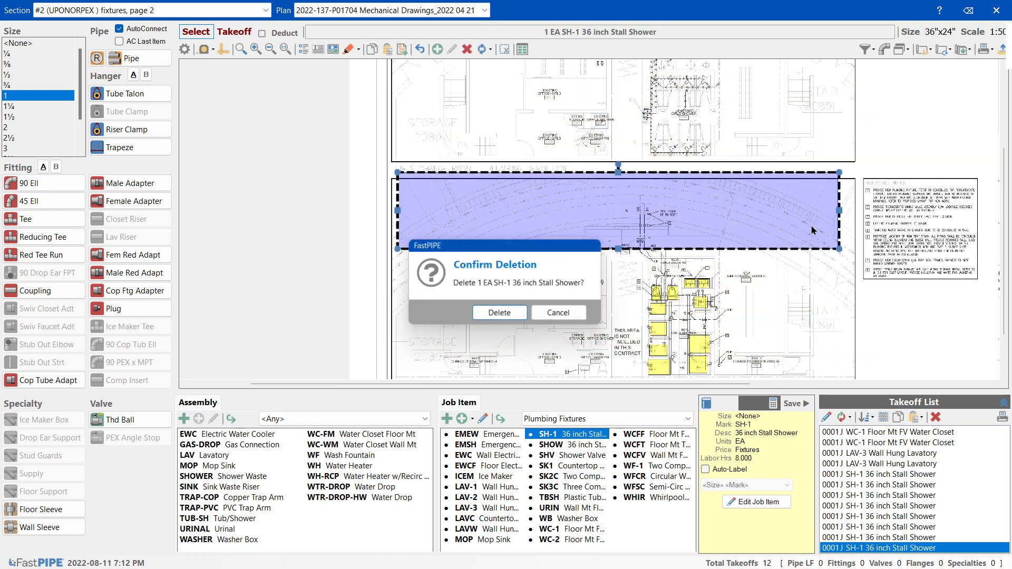
pyautogui.click(490, 319)
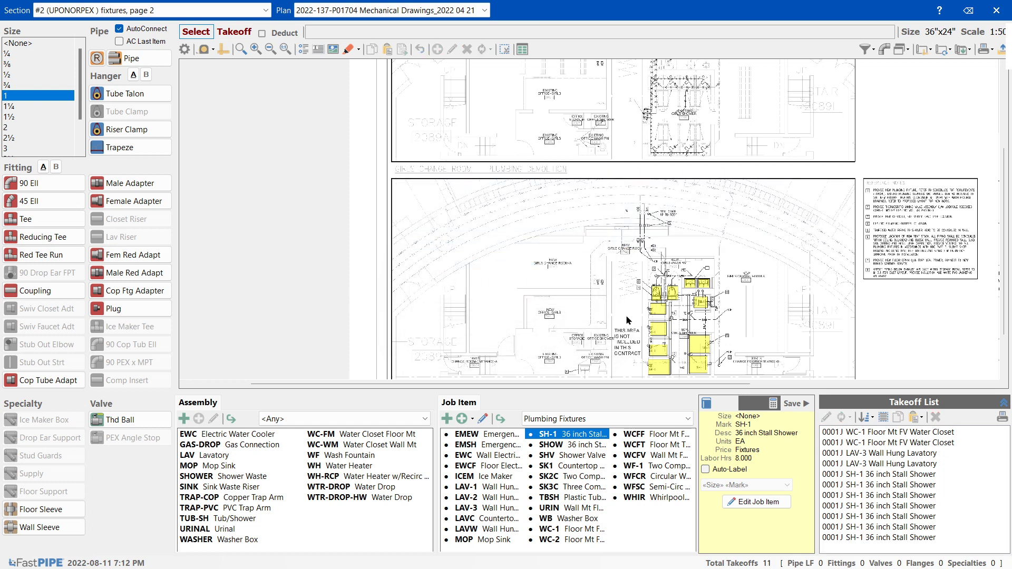
pyautogui.click(654, 304)
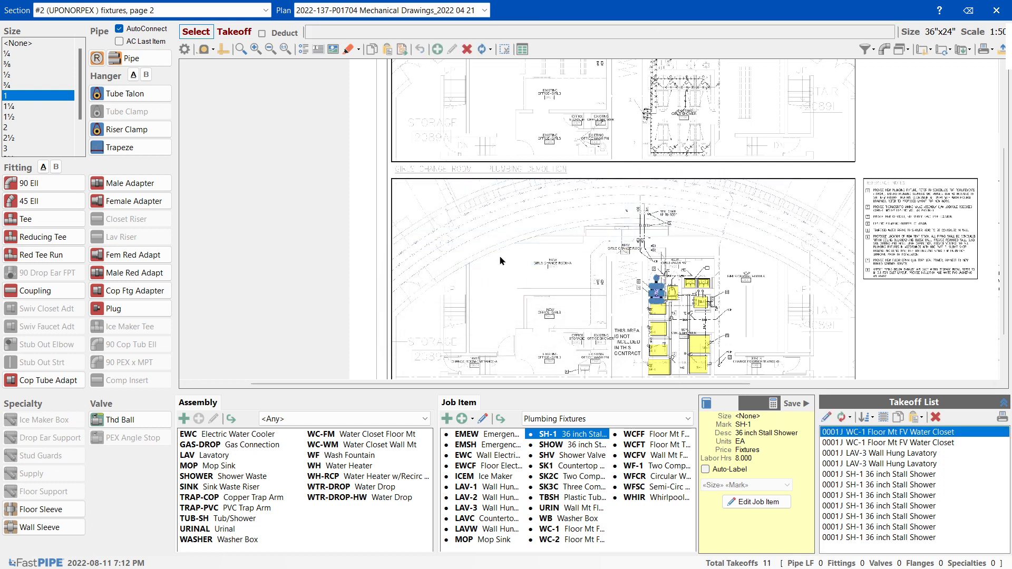
pyautogui.click(518, 260)
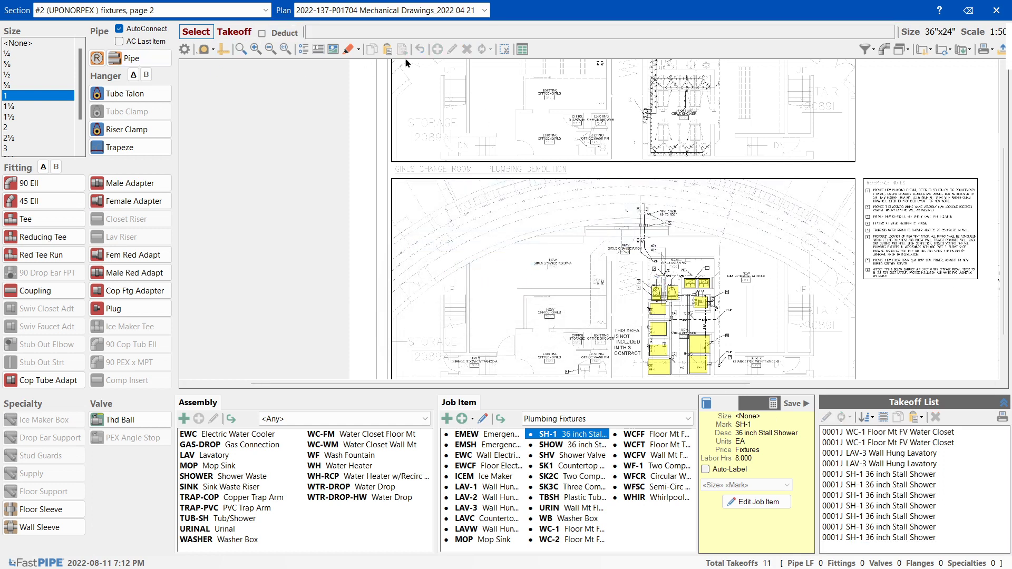
# Place trial SH-1 shower markups in the new girls office 2089D-2, and delete them
pyautogui.click(560, 437)
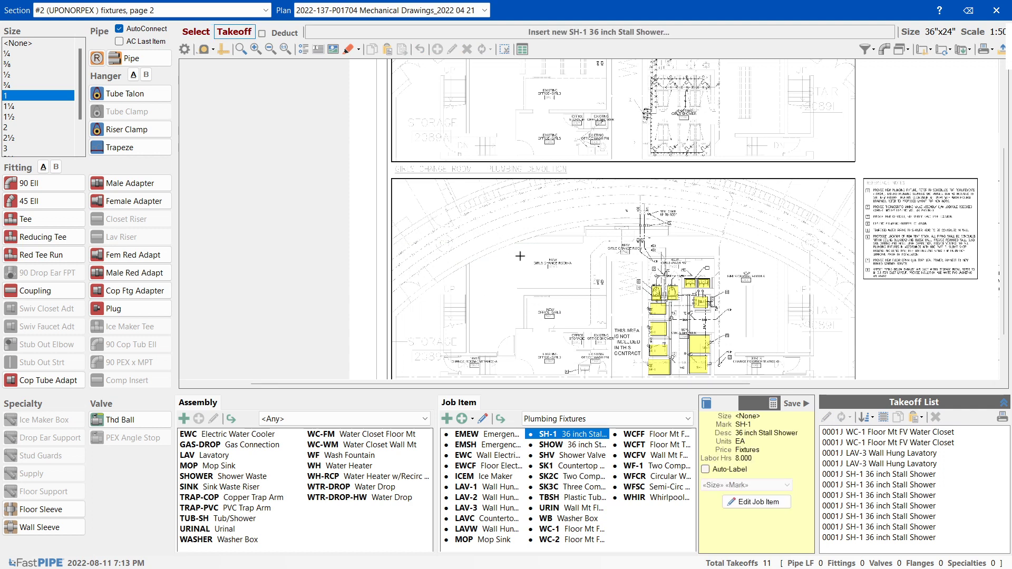
pyautogui.click(539, 302)
pyautogui.scroll(5, 540, 316)
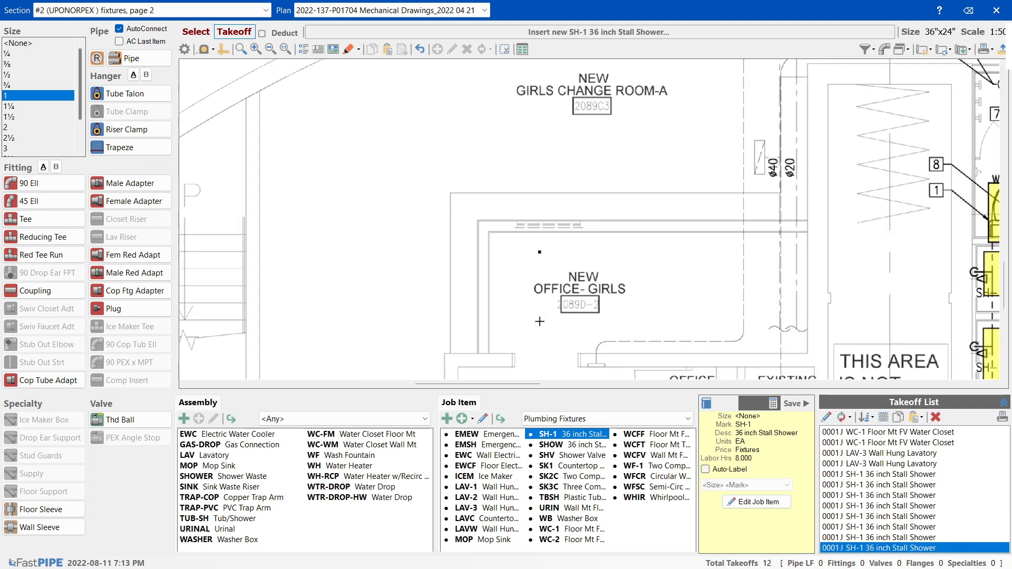
pyautogui.scroll(2, 539, 320)
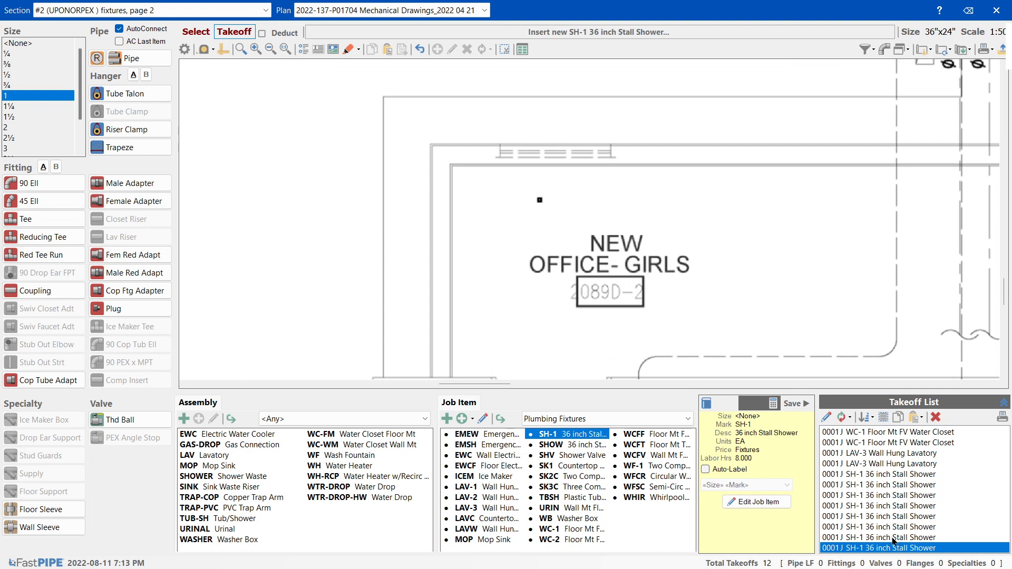
pyautogui.click(539, 200)
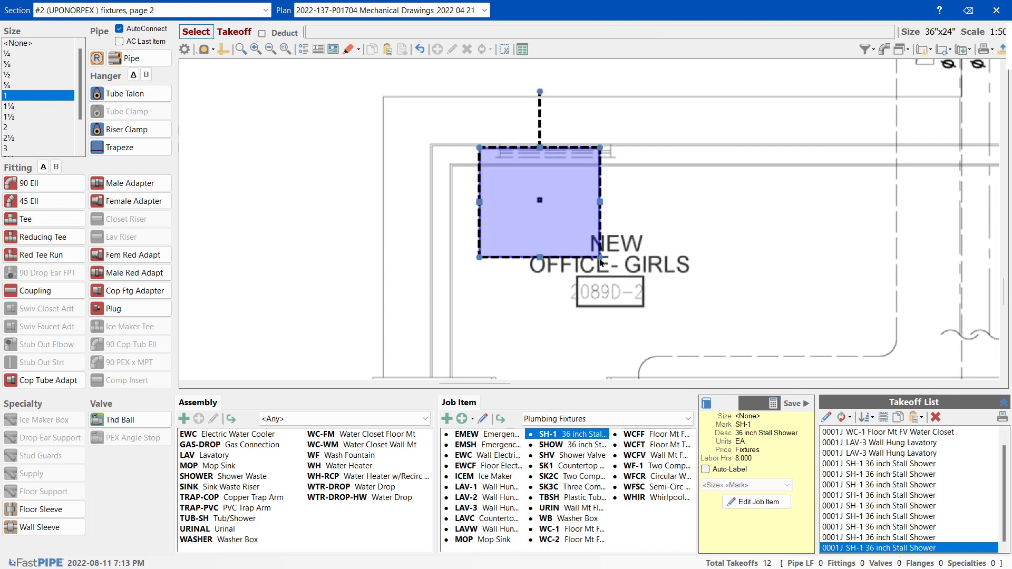
pyautogui.click(584, 246)
pyautogui.press('Delete')
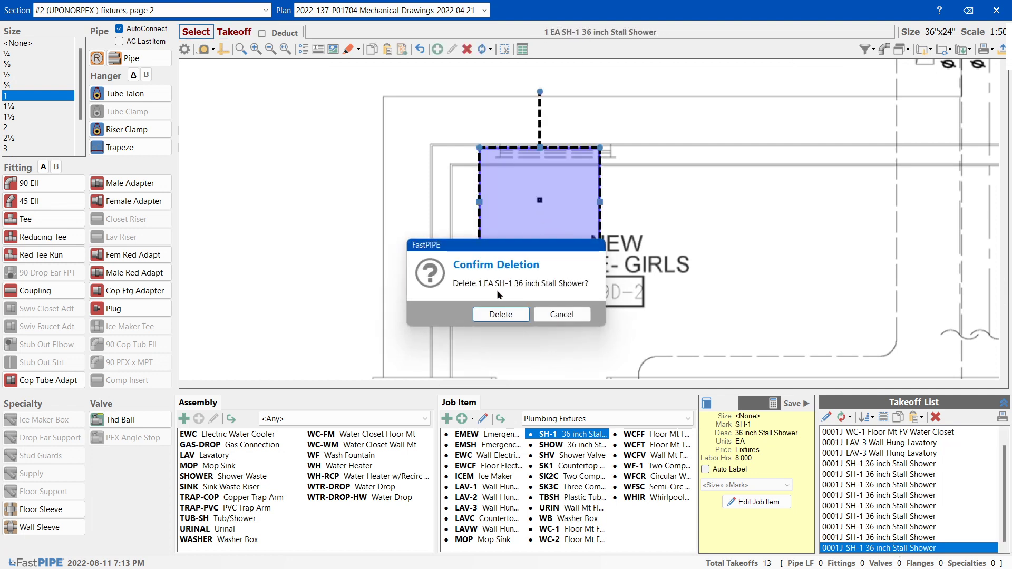
pyautogui.click(500, 314)
pyautogui.click(538, 203)
pyautogui.press('Delete')
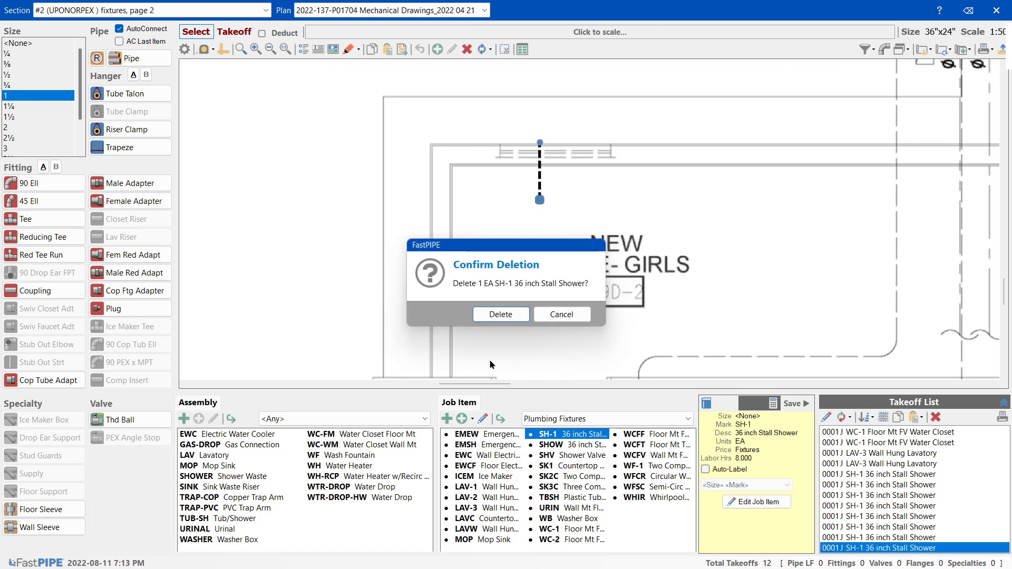
pyautogui.click(497, 314)
# Check the finished girls change room takeoff and close it to return to the section list
pyautogui.scroll(-5, 615, 269)
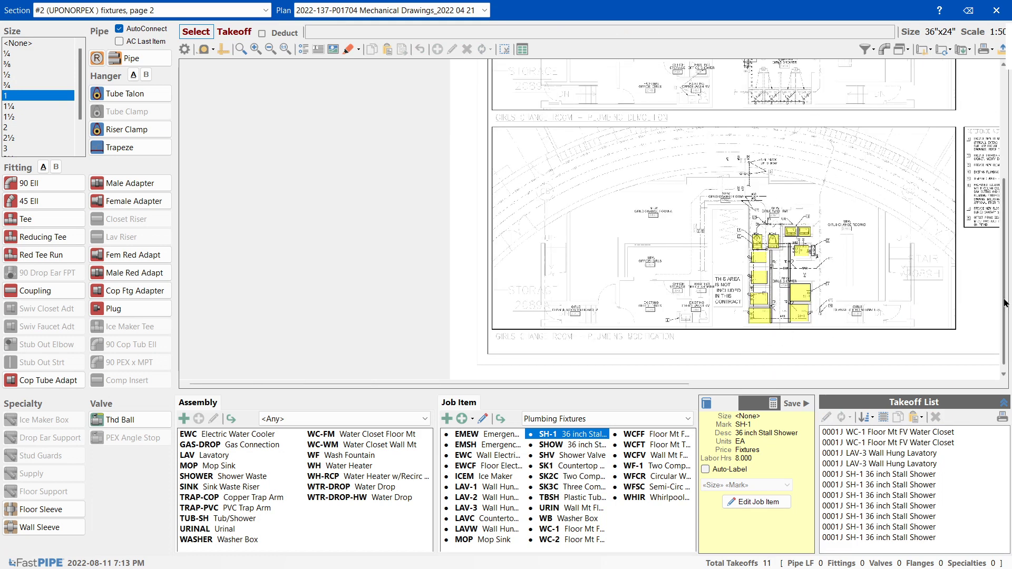
pyautogui.scroll(3, 852, 336)
pyautogui.moveTo(1002, 308); pyautogui.dragTo(997, 31)
pyautogui.click(999, 11)
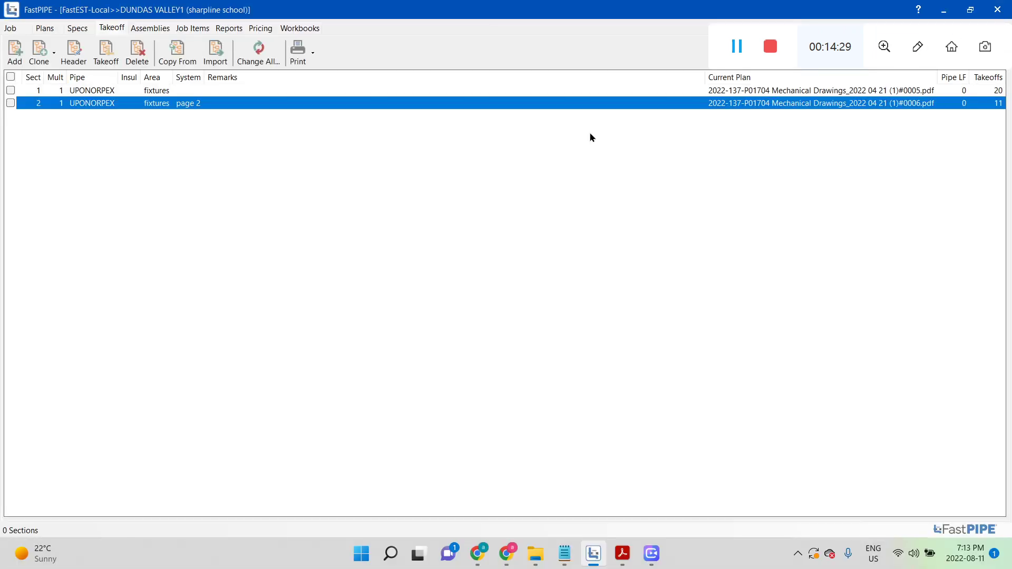
# Start a new section on plan 2022-137-P01704 Mechanical Drawings_2022 04 21 (1)#0007.pdf with the UPONORPEX - Uponor PEX spec
pyautogui.click(16, 57)
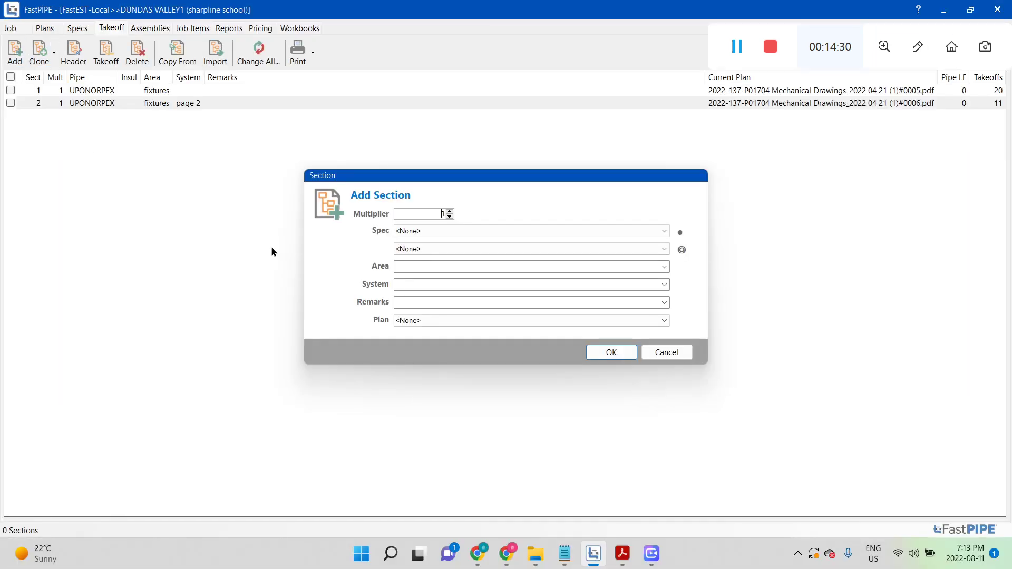
pyautogui.click(460, 324)
pyautogui.click(469, 358)
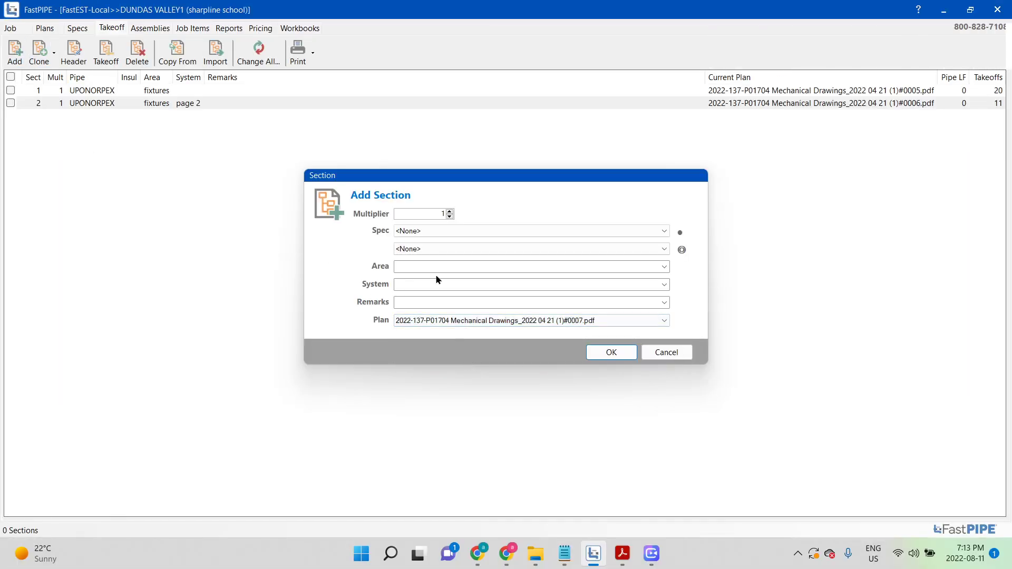
pyautogui.click(431, 234)
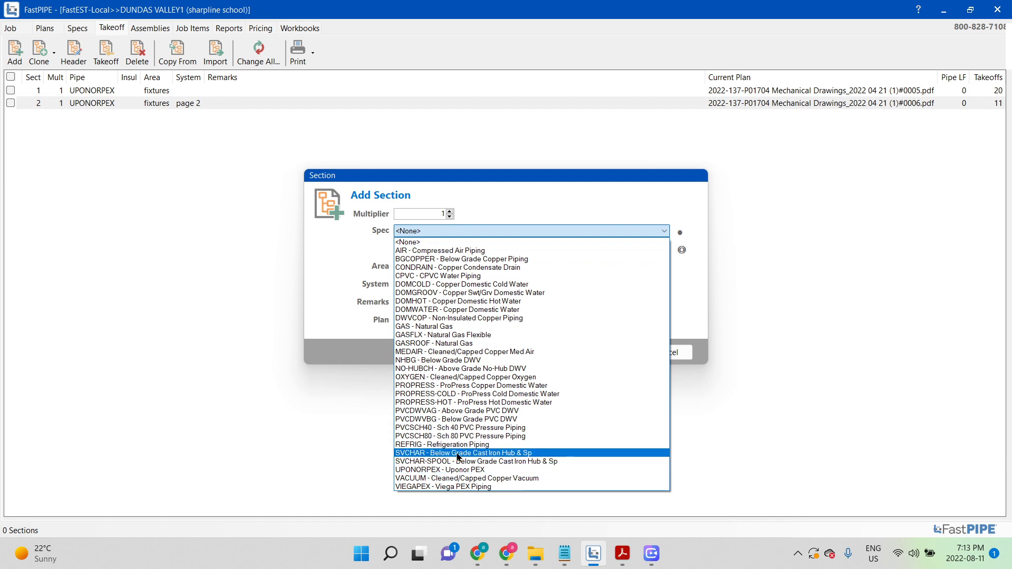
pyautogui.click(460, 473)
# Set the new section's area to fixtures and its system to Page 3, and open its takeoff
pyautogui.click(610, 352)
pyautogui.write('fixn')
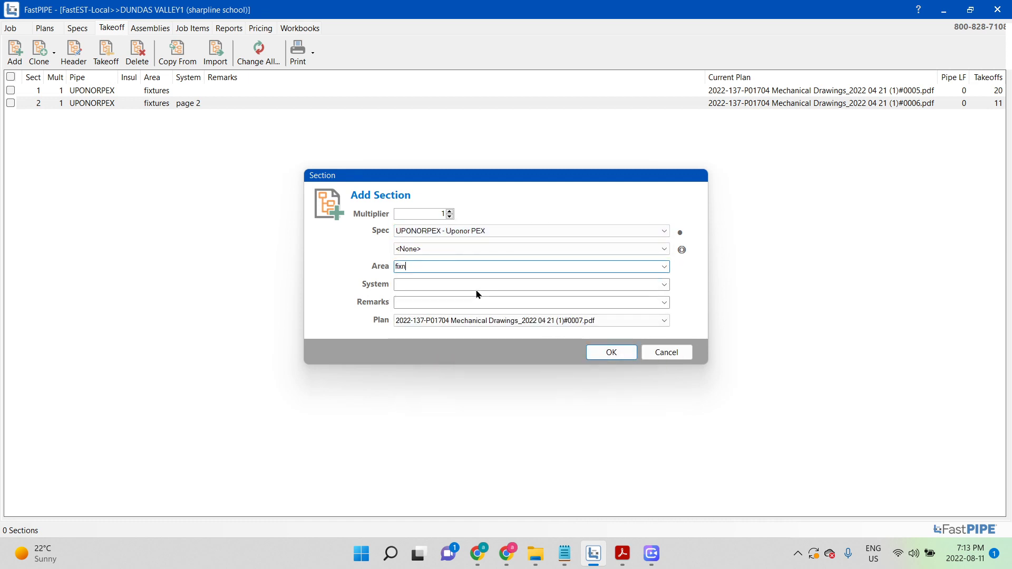
pyautogui.press('BackSpace')
pyautogui.press('Return')
pyautogui.press('Tab')
pyautogui.write('Pa')
pyautogui.press('Return')
pyautogui.press('Return')
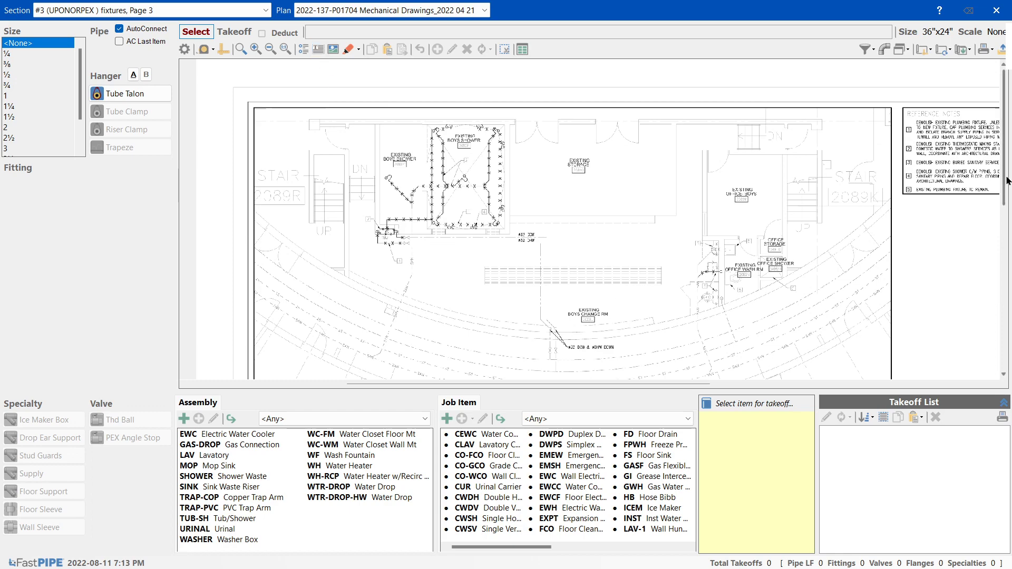
# Examine plan M-2.3, its reference notes and the fixtures in the new boys shower 2089P
pyautogui.scroll(-5, 667, 231)
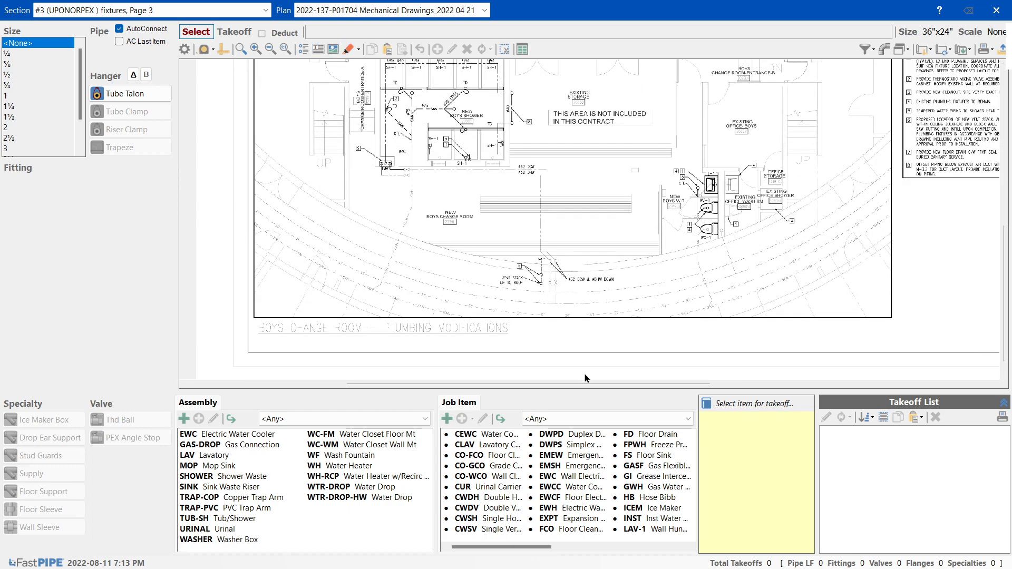
pyautogui.moveTo(586, 384); pyautogui.dragTo(670, 384)
pyautogui.moveTo(1007, 280); pyautogui.dragTo(1006, 223)
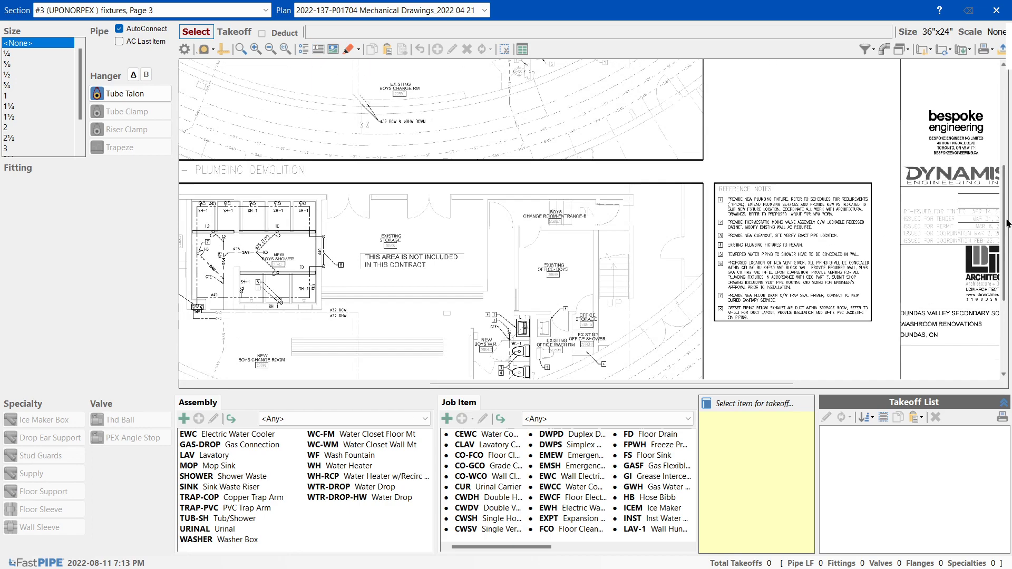
pyautogui.moveTo(1006, 259); pyautogui.dragTo(1006, 142)
pyautogui.moveTo(714, 119); pyautogui.dragTo(852, 194)
pyautogui.moveTo(1007, 178); pyautogui.dragTo(1007, 316)
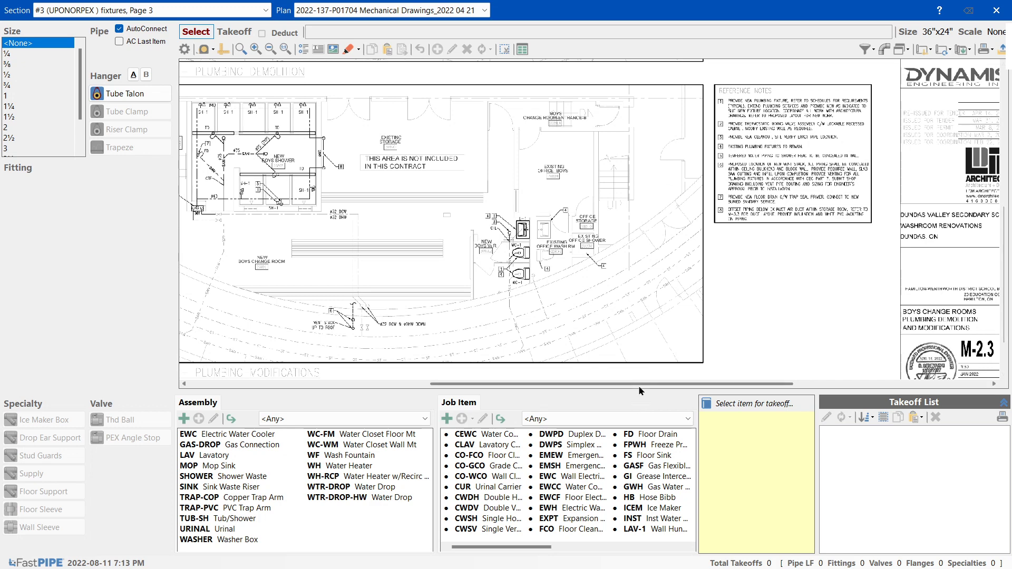
pyautogui.moveTo(639, 384); pyautogui.dragTo(509, 384)
pyautogui.scroll(3, 584, 130)
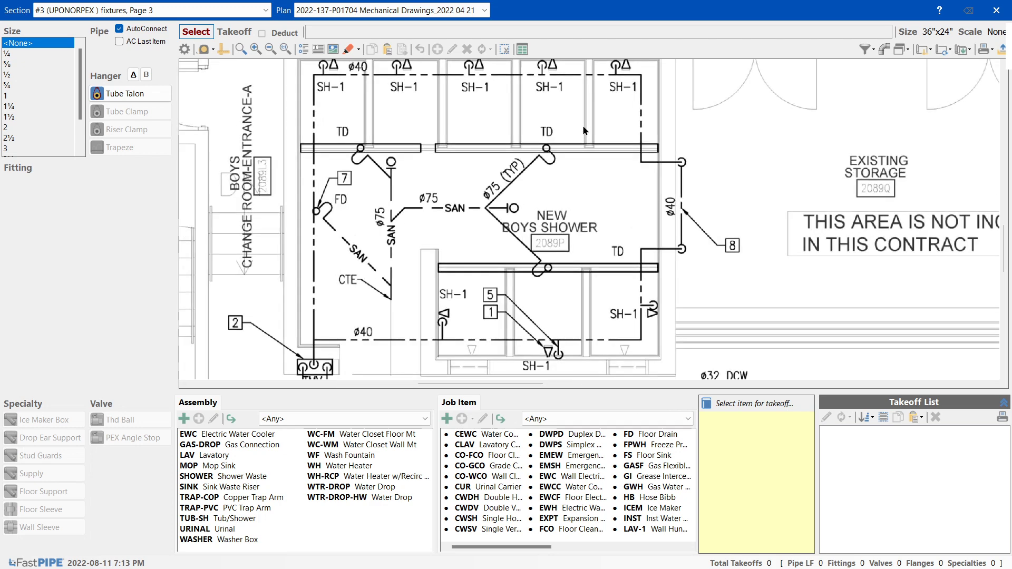
pyautogui.moveTo(1006, 251); pyautogui.dragTo(1008, 243)
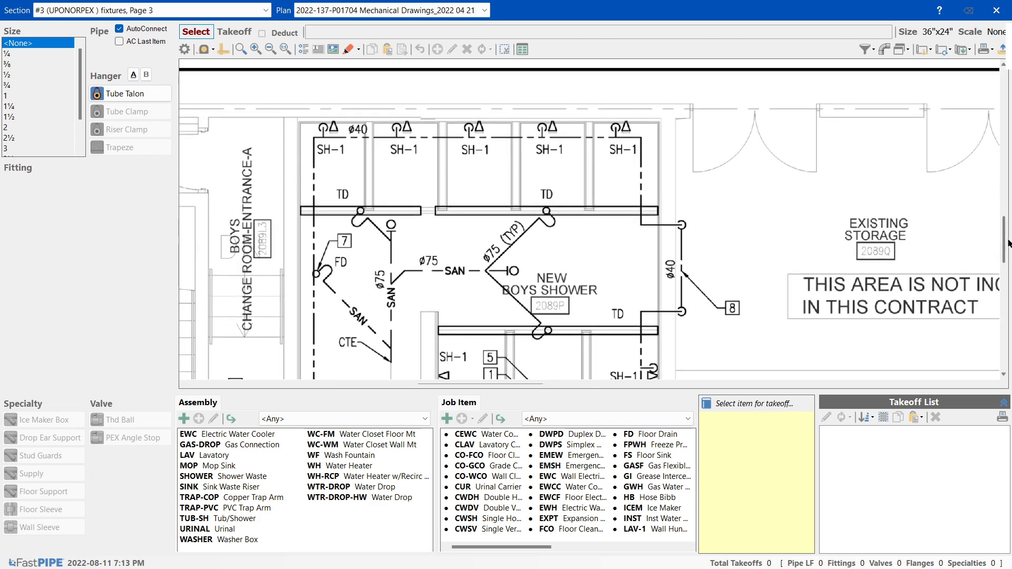
pyautogui.scroll(1, 354, 142)
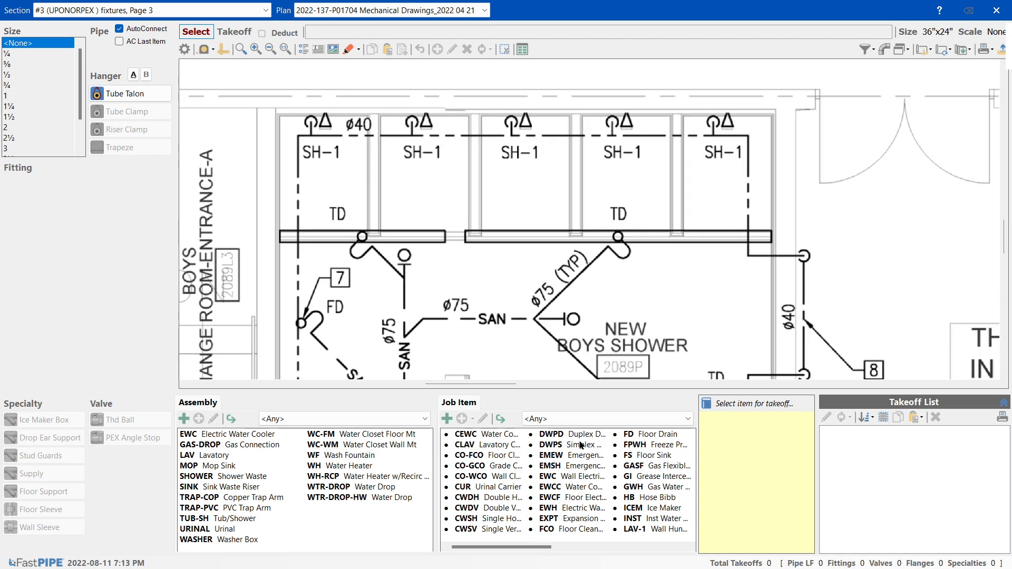
# Filter the job items to Plumbing Fixtures, choose the SH-1 stall shower for takeoff and set the plan scale to 1:50
pyautogui.click(569, 419)
pyautogui.click(582, 463)
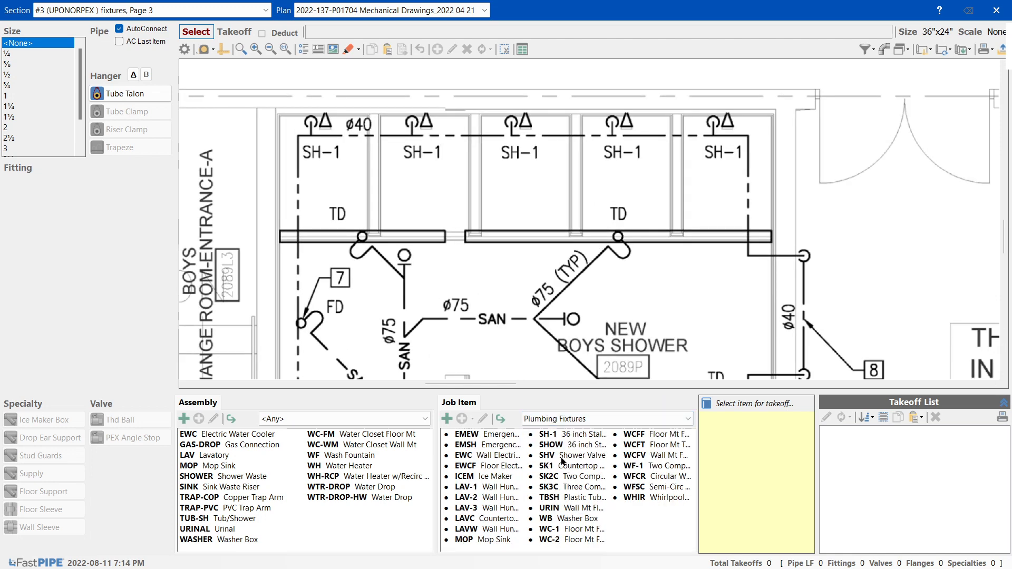
pyautogui.click(574, 435)
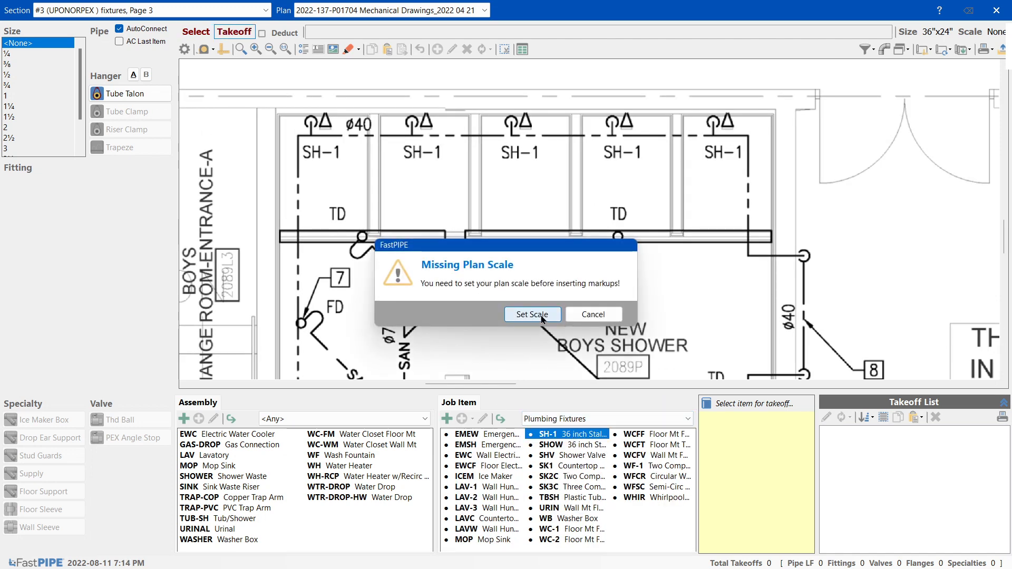
pyautogui.click(540, 315)
pyautogui.click(541, 311)
pyautogui.click(638, 396)
pyautogui.moveTo(1005, 247); pyautogui.dragTo(1004, 316)
pyautogui.scroll(-3, 604, 343)
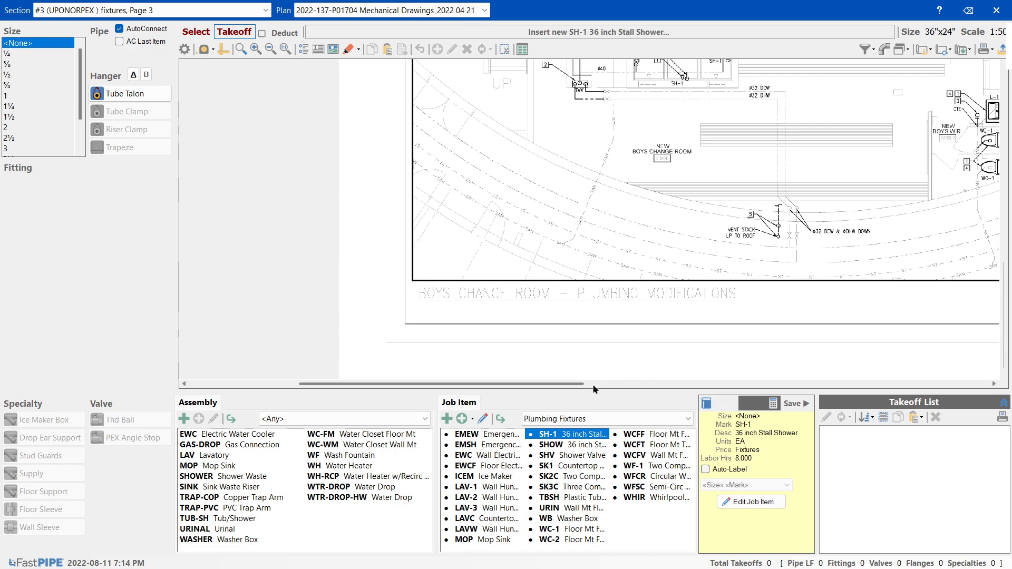
# Take off an SH-1 stall shower in each of the five stalls along the upper wall of new boys shower 2089P
pyautogui.moveTo(574, 385); pyautogui.dragTo(875, 384)
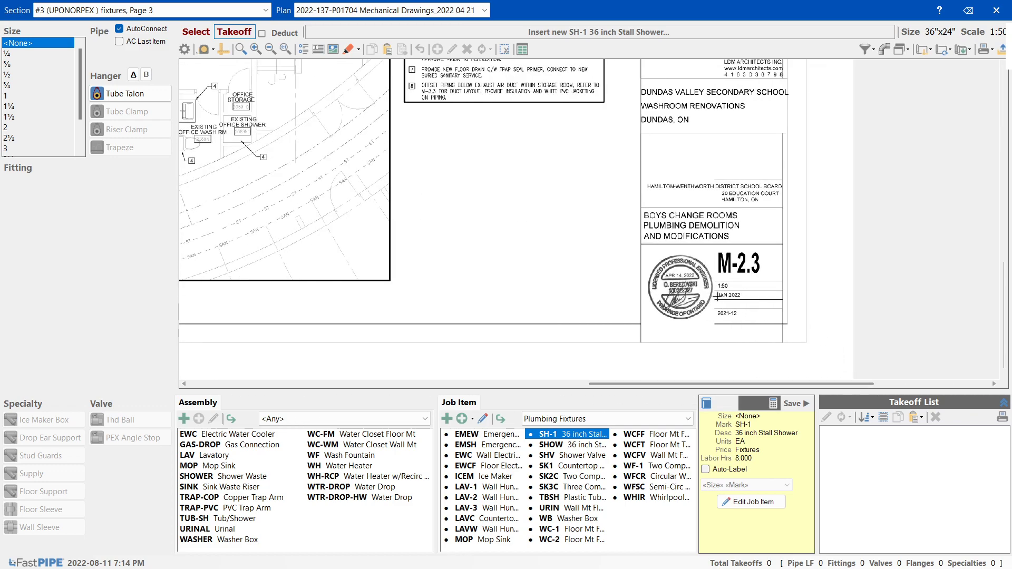
pyautogui.scroll(2, 738, 237)
pyautogui.moveTo(715, 389); pyautogui.dragTo(506, 385)
pyautogui.scroll(-3, 502, 341)
pyautogui.scroll(2, 1007, 296)
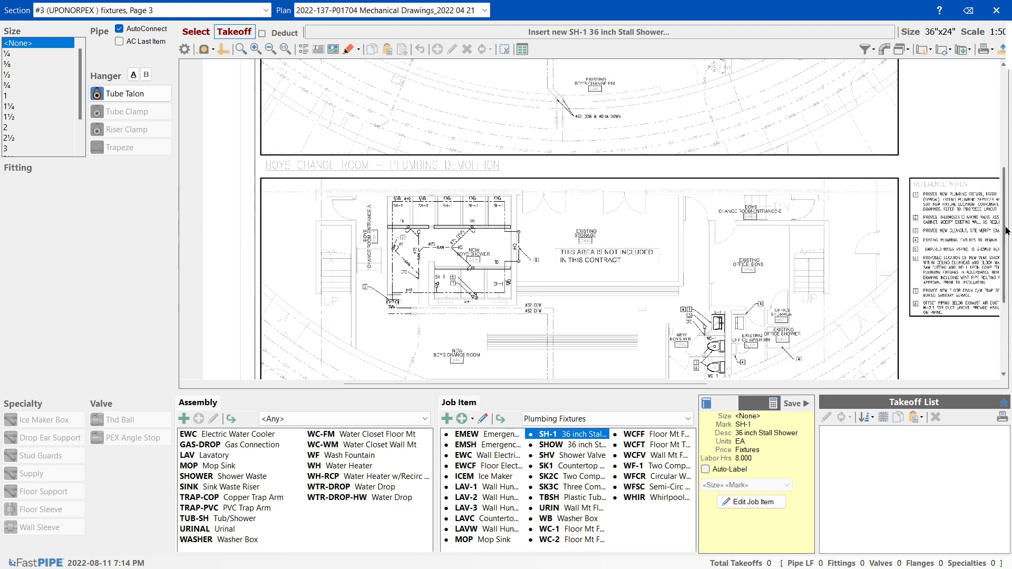
pyautogui.scroll(1, 1006, 296)
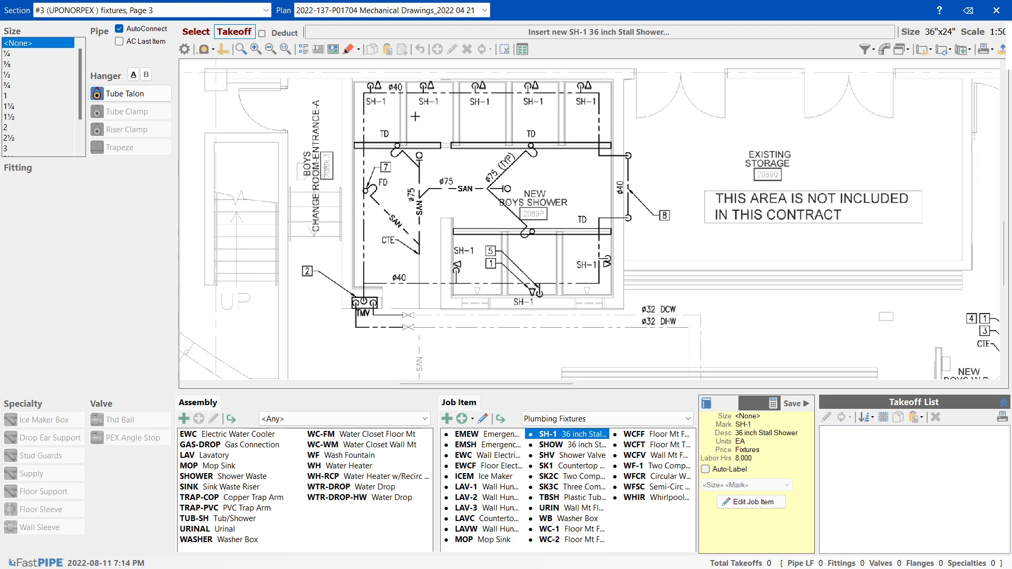
pyautogui.scroll(5, 415, 116)
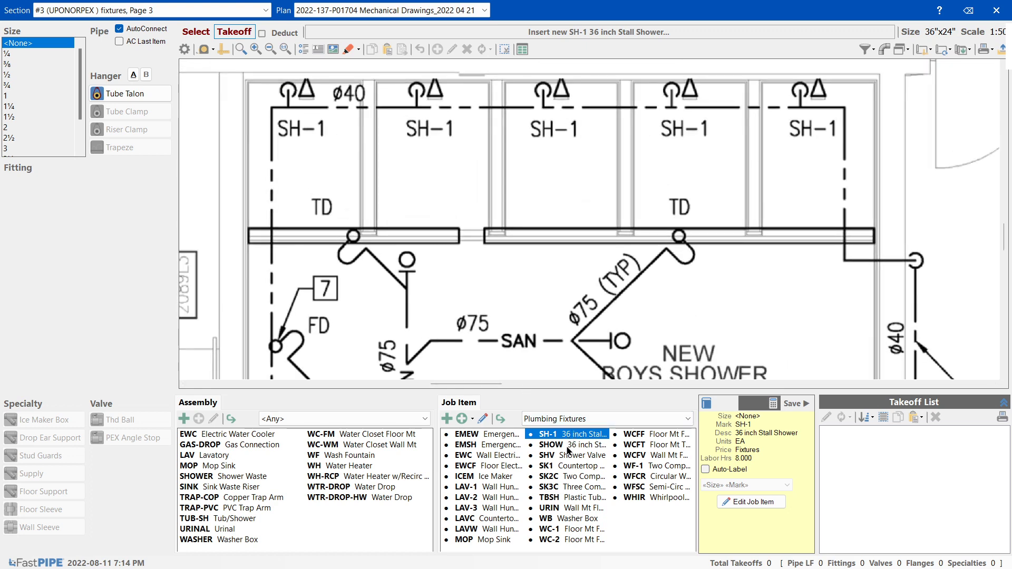
pyautogui.moveTo(270, 102); pyautogui.dragTo(346, 201)
pyautogui.moveTo(394, 114); pyautogui.dragTo(476, 204)
pyautogui.moveTo(534, 108); pyautogui.dragTo(610, 208)
pyautogui.moveTo(658, 110); pyautogui.dragTo(742, 200)
pyautogui.moveTo(783, 109); pyautogui.dragTo(859, 222)
# Take off an SH-1 stall shower in each of the three lower stalls of new boys shower 2089P
pyautogui.moveTo(1007, 244); pyautogui.dragTo(1008, 269)
pyautogui.moveTo(503, 142); pyautogui.dragTo(606, 245)
pyautogui.moveTo(643, 169); pyautogui.dragTo(721, 273)
pyautogui.moveTo(767, 125); pyautogui.dragTo(853, 267)
# Examine the fixtures of new boys washroom 2089L2 and the reference notes for their callouts
pyautogui.scroll(-1, 840, 245)
pyautogui.scroll(-3, 953, 258)
pyautogui.moveTo(1002, 258); pyautogui.dragTo(1007, 241)
pyautogui.scroll(-8, 801, 246)
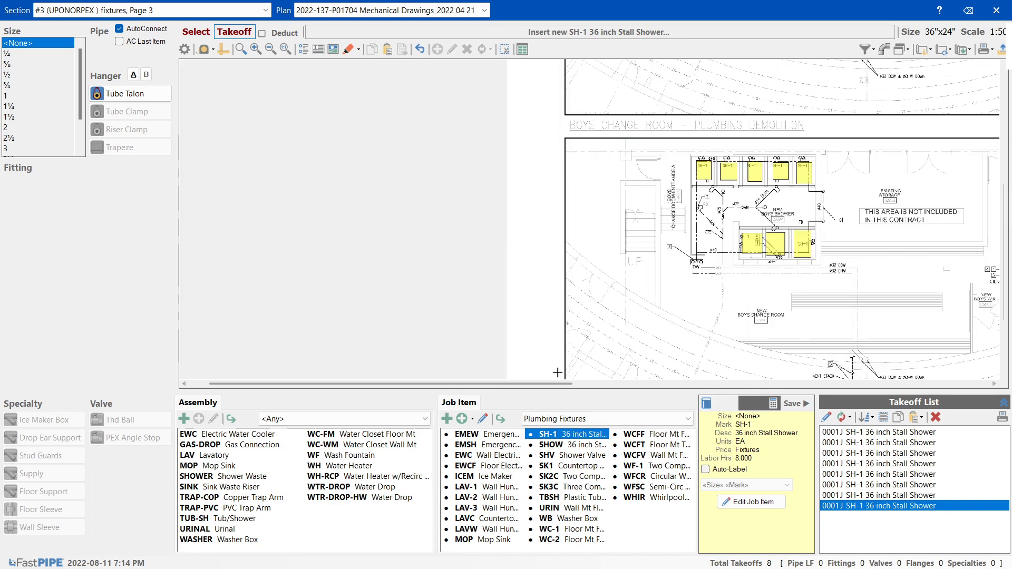
pyautogui.moveTo(559, 384); pyautogui.dragTo(719, 395)
pyautogui.scroll(6, 720, 395)
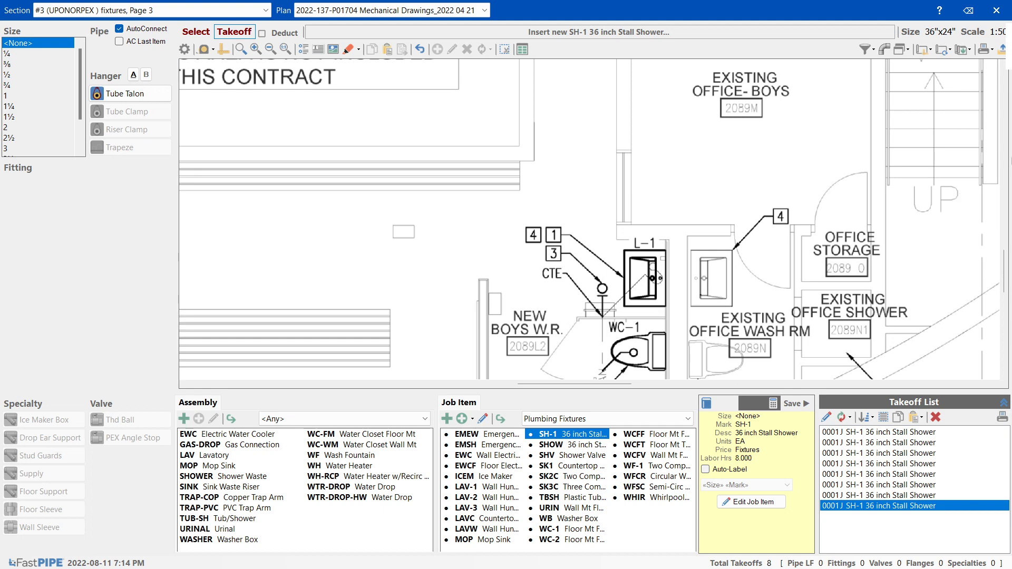
pyautogui.moveTo(1005, 256); pyautogui.dragTo(1005, 274)
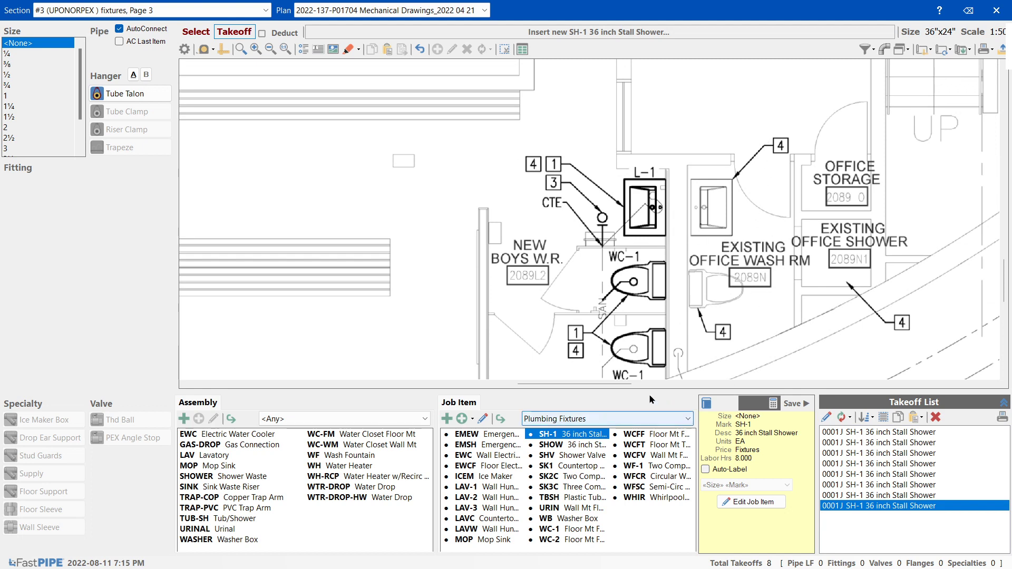
pyautogui.moveTo(592, 393); pyautogui.dragTo(629, 397)
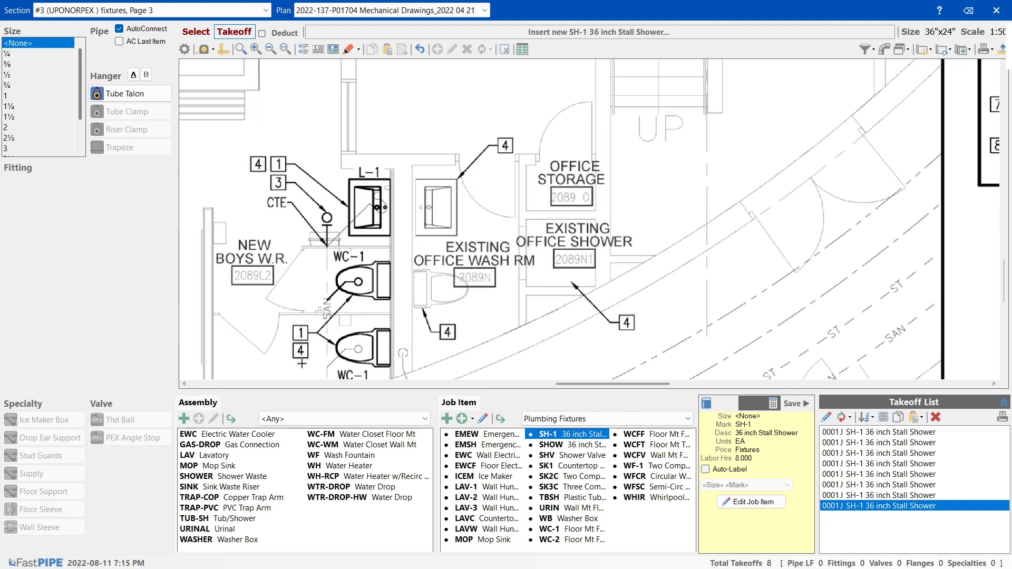
pyautogui.scroll(-2, 567, 304)
pyautogui.scroll(3, 558, 194)
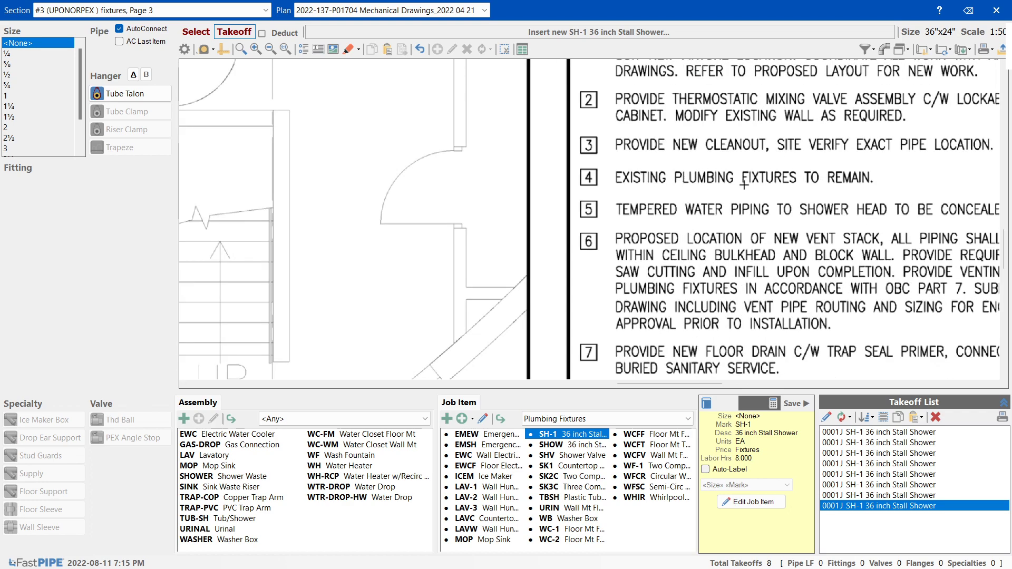
pyautogui.scroll(-2, 416, 287)
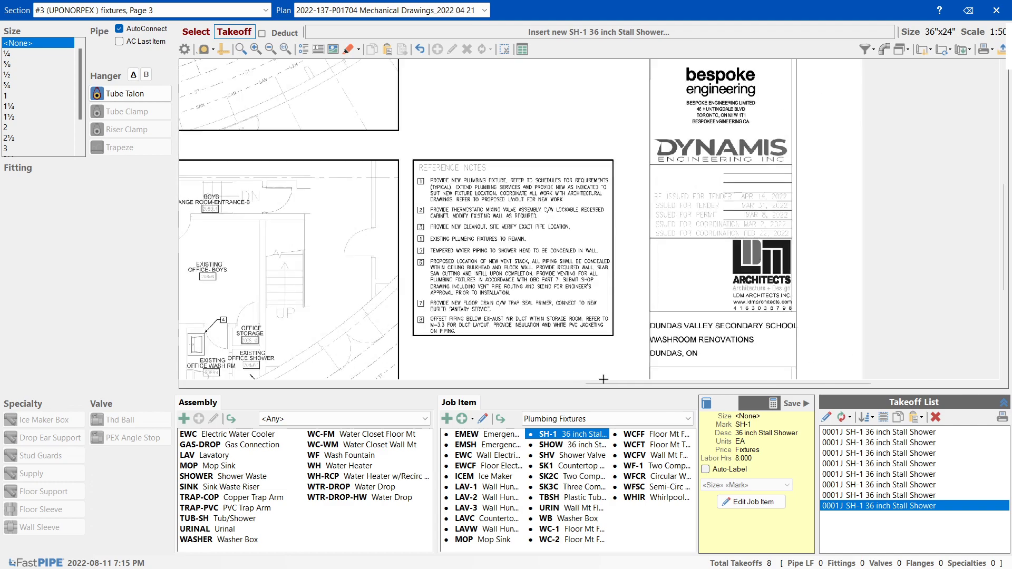
pyautogui.moveTo(606, 387); pyautogui.dragTo(549, 388)
pyautogui.scroll(1, 587, 363)
pyautogui.scroll(1, 587, 363)
pyautogui.moveTo(1004, 257); pyautogui.dragTo(1004, 268)
pyautogui.scroll(1, 557, 226)
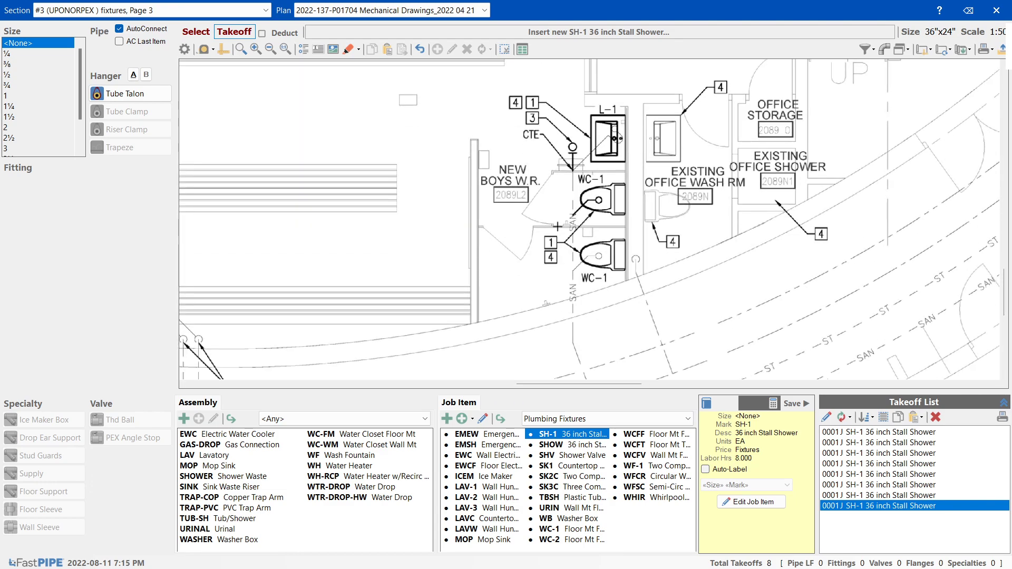
pyautogui.scroll(1, 557, 226)
pyautogui.scroll(1, 589, 214)
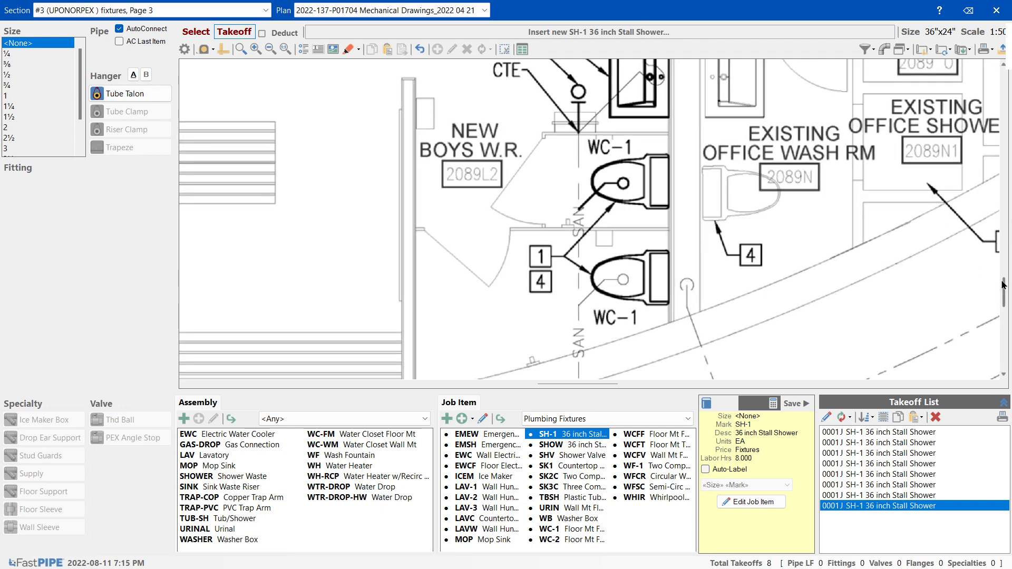
pyautogui.moveTo(1003, 287); pyautogui.dragTo(1007, 279)
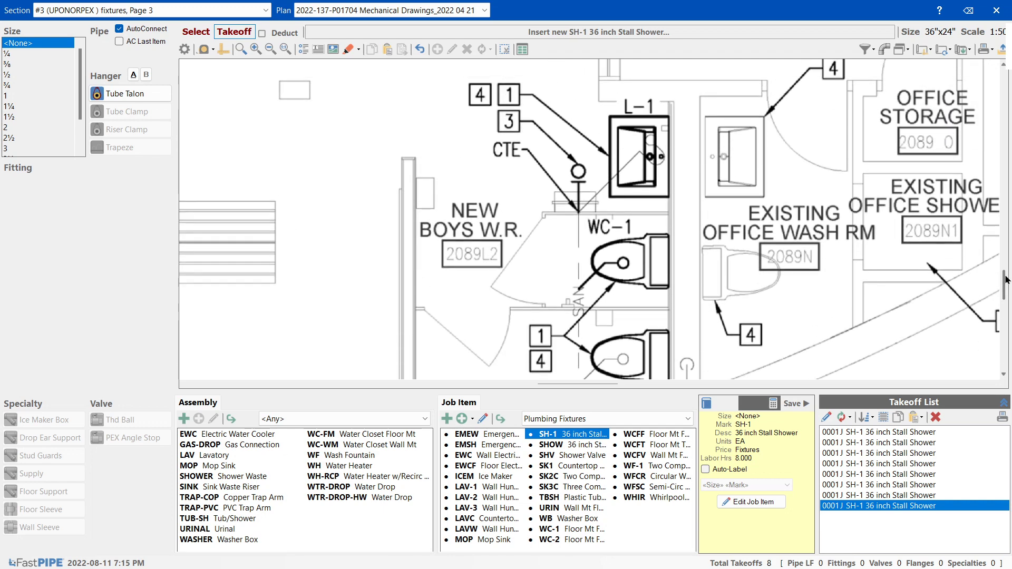
pyautogui.scroll(-2, 1007, 279)
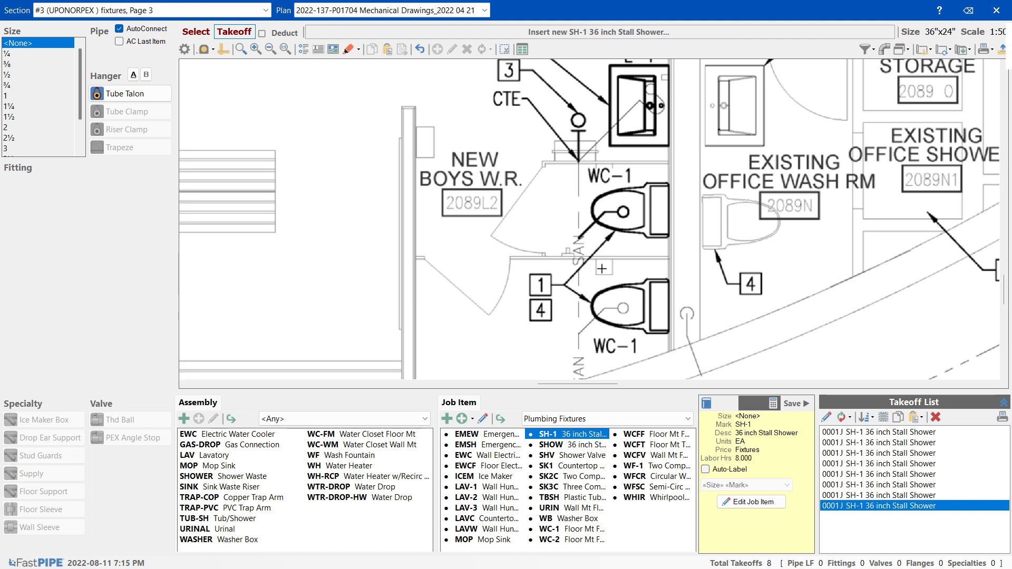
# Take off the two WC-1 floor-mounted water closets in new boys washroom 2089L2
pyautogui.click(585, 529)
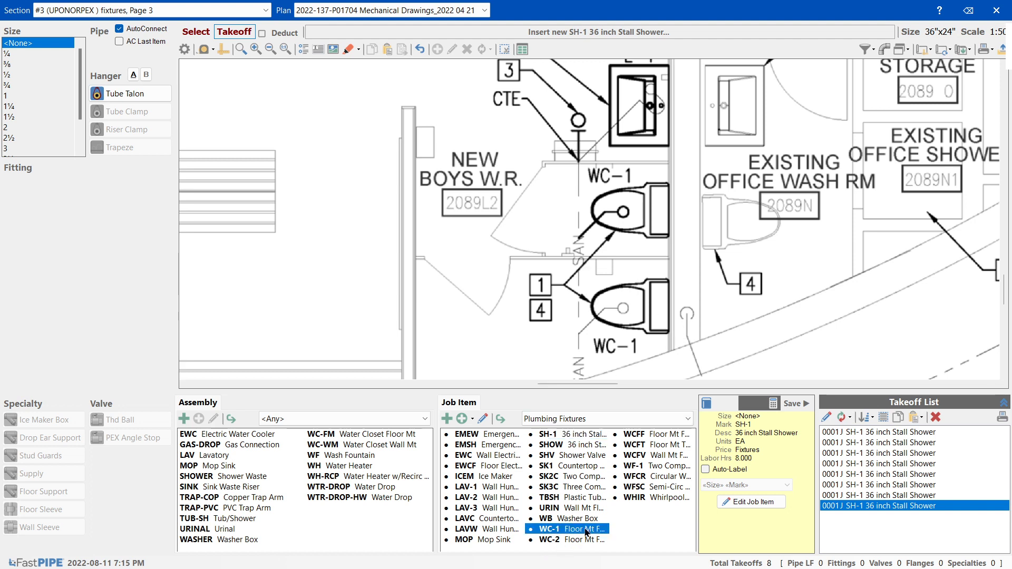
pyautogui.click(578, 278)
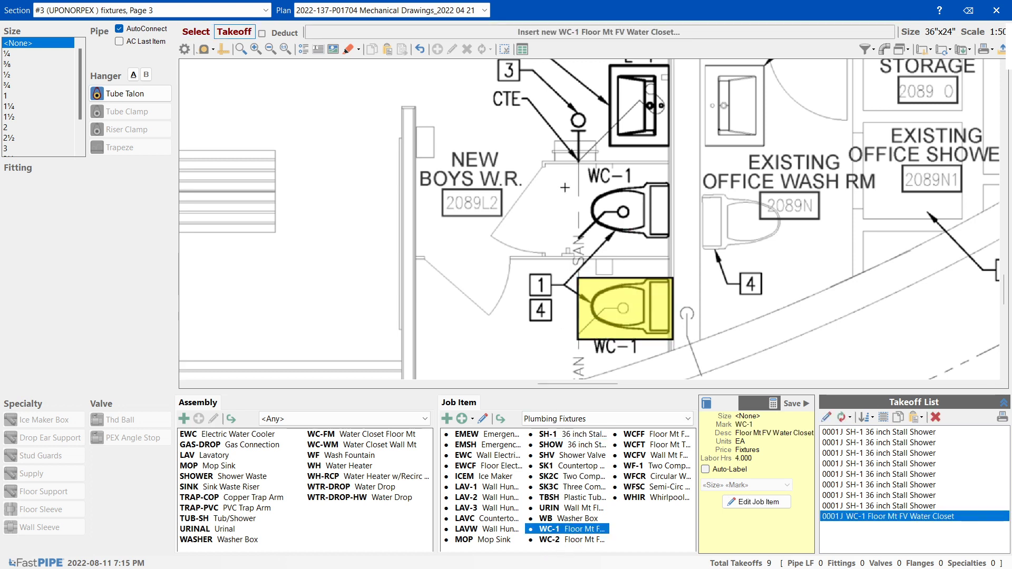
pyautogui.click(577, 182)
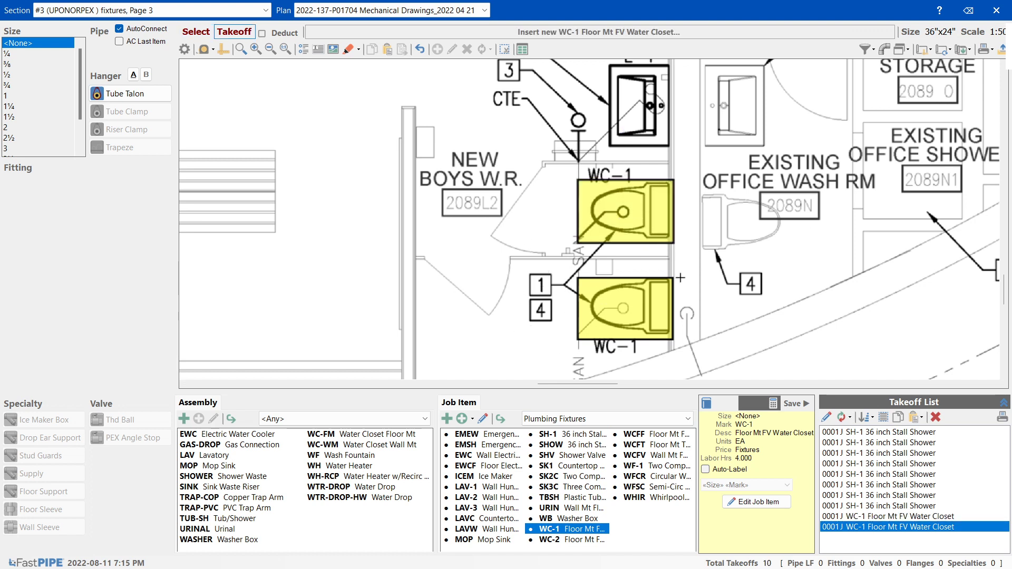
# Take off the L-1 basin in new boys washroom 2089L2 as a LAV-1 wall hung lavatory
pyautogui.scroll(3, 996, 284)
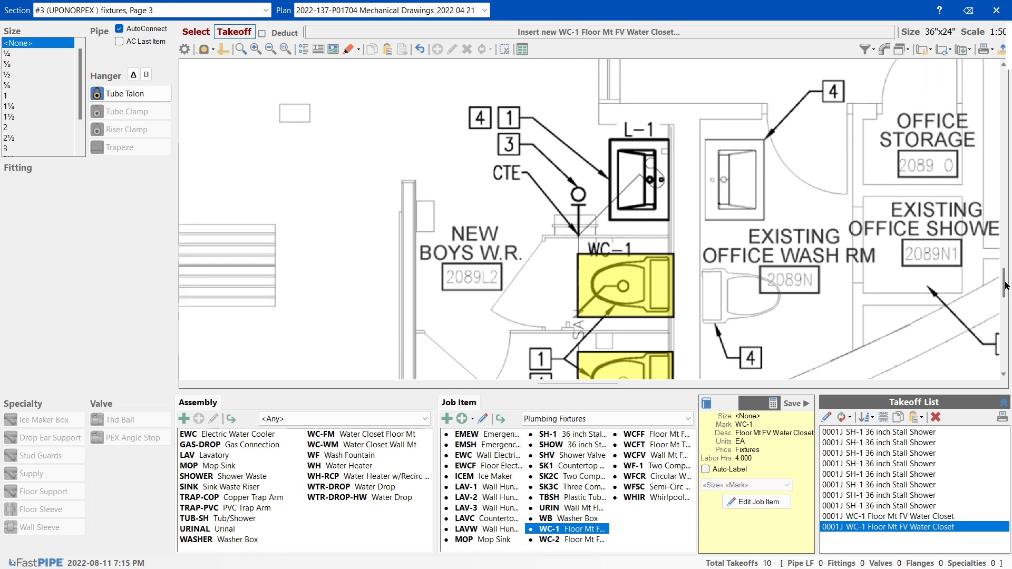
pyautogui.scroll(-2, 1007, 285)
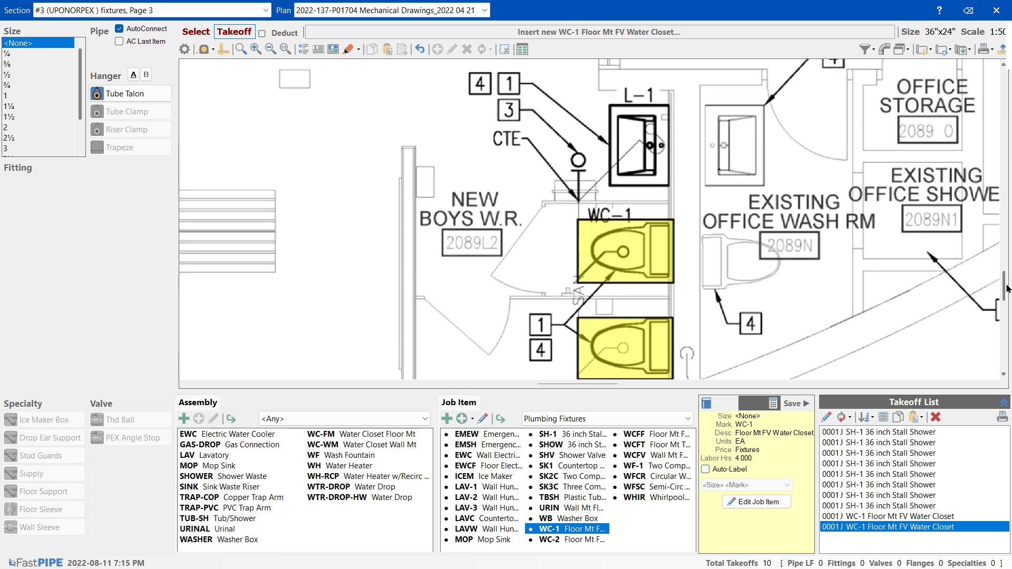
pyautogui.scroll(2, 1008, 289)
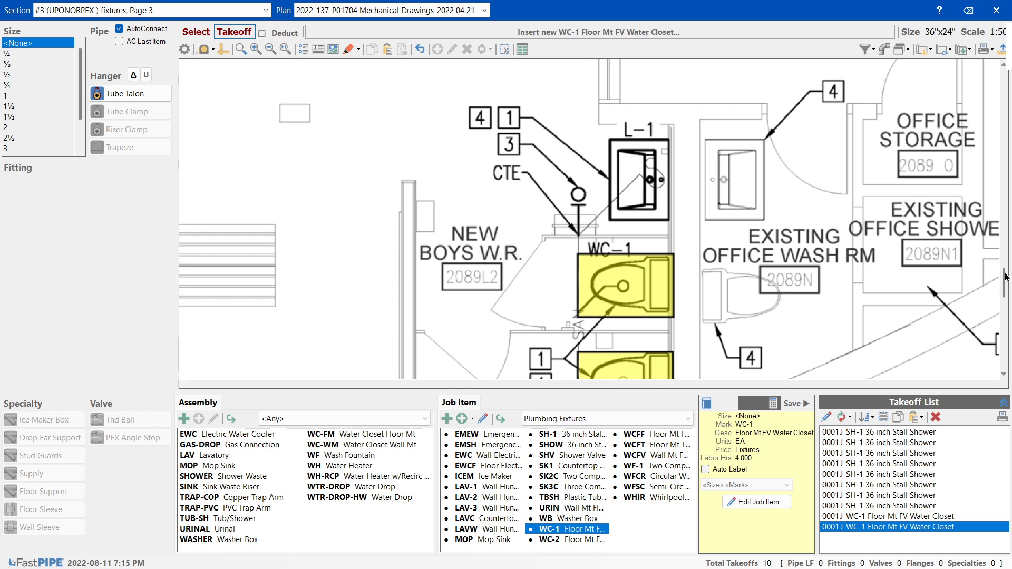
pyautogui.scroll(-6, 1004, 280)
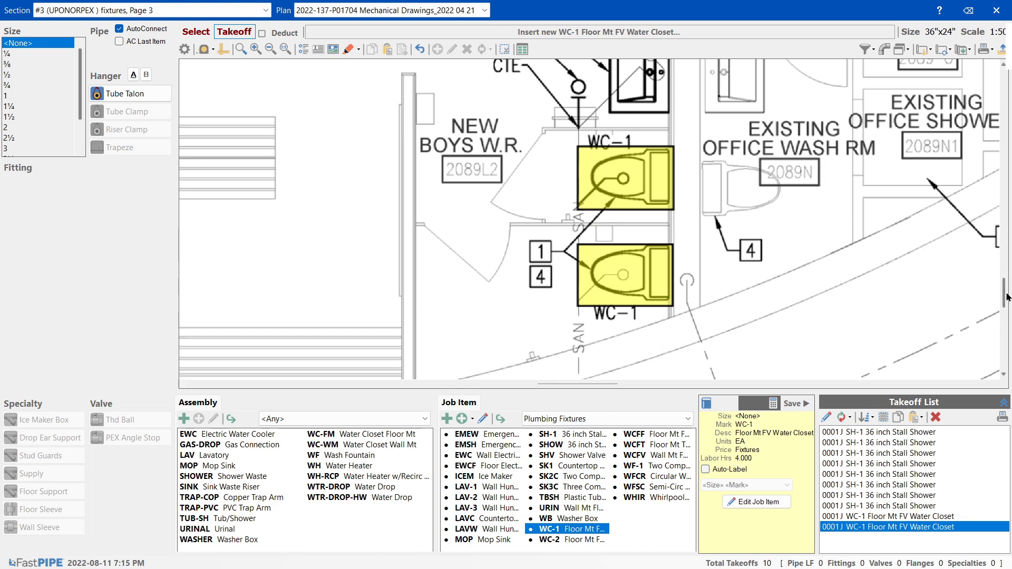
pyautogui.scroll(9, 1004, 285)
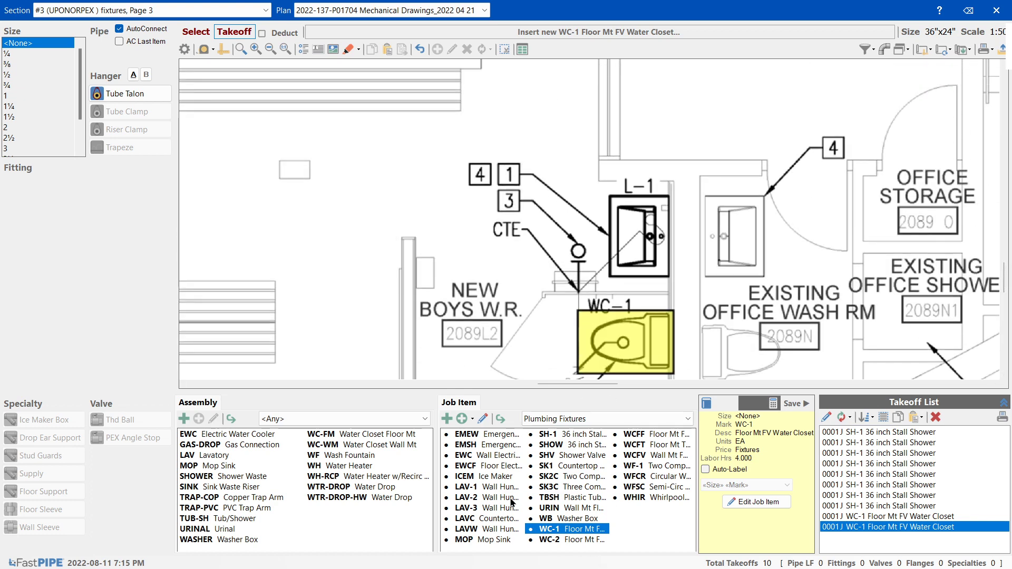
pyautogui.click(469, 487)
pyautogui.click(604, 207)
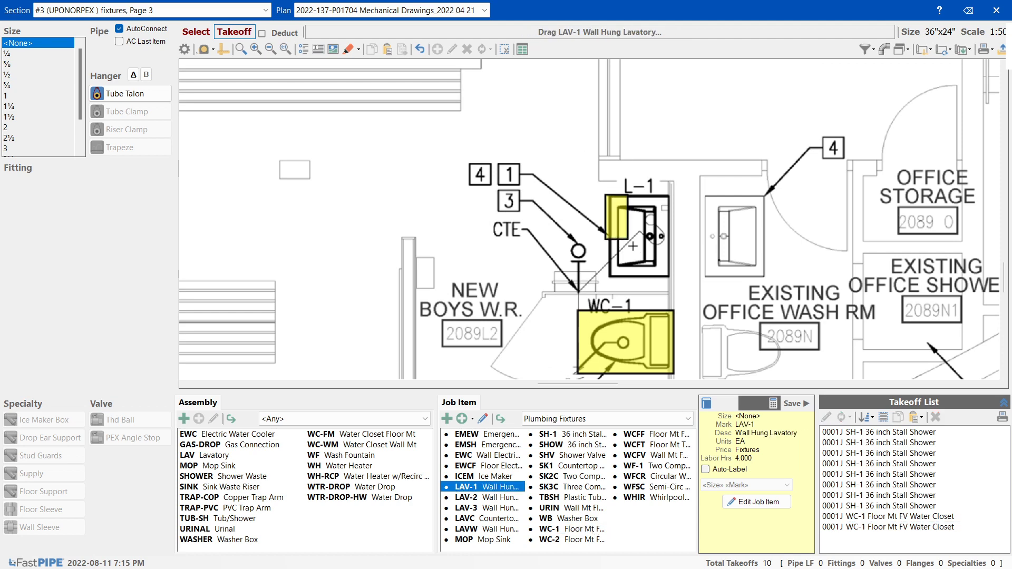
# Add a plumbing fixtures job item marked TMV with Fixtures pricing and 4 labor hours
pyautogui.scroll(-1, 728, 269)
pyautogui.scroll(-1, 729, 269)
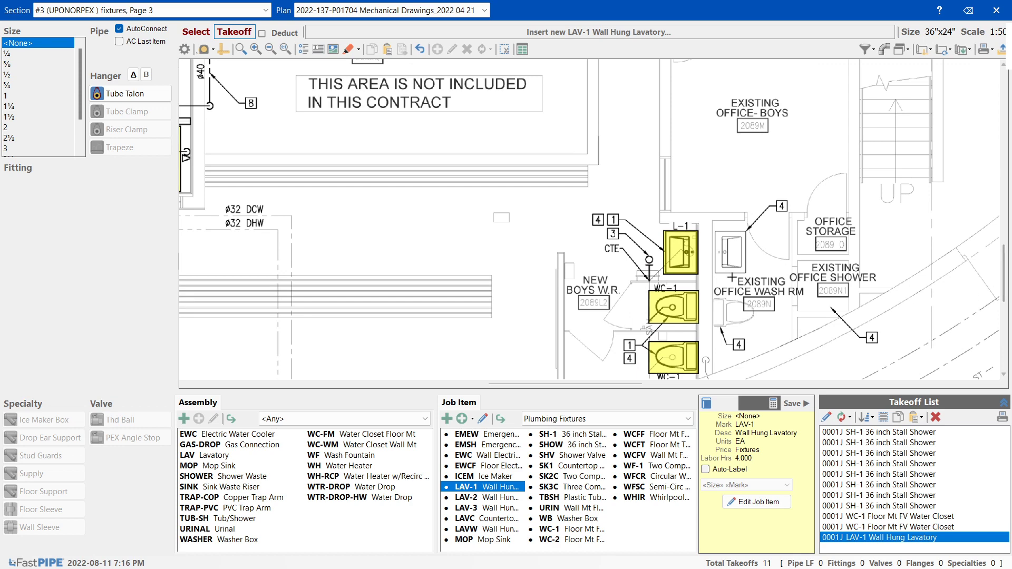
pyautogui.moveTo(1003, 273); pyautogui.dragTo(1004, 276)
pyautogui.scroll(-8, 388, 227)
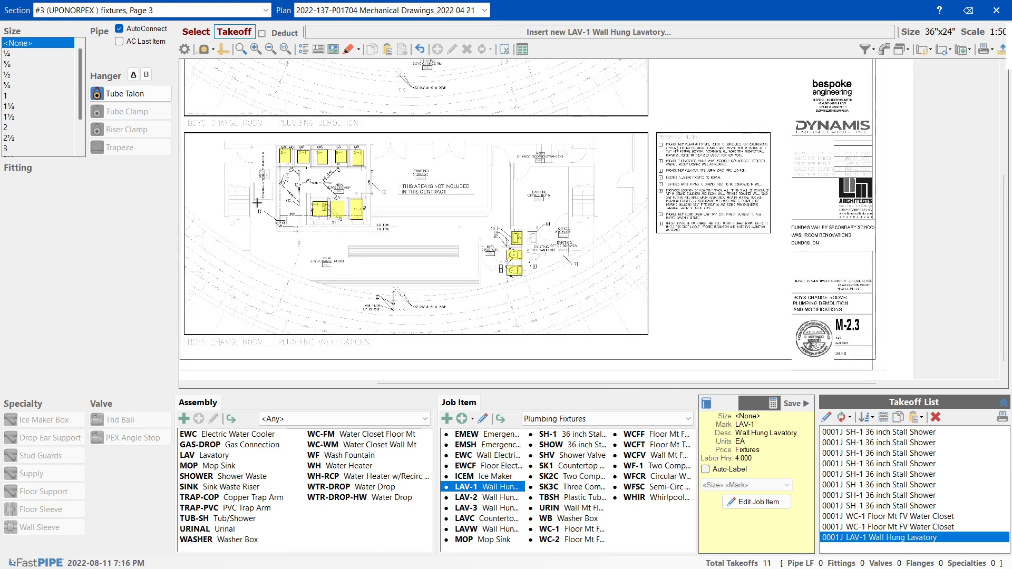
pyautogui.scroll(5, 260, 203)
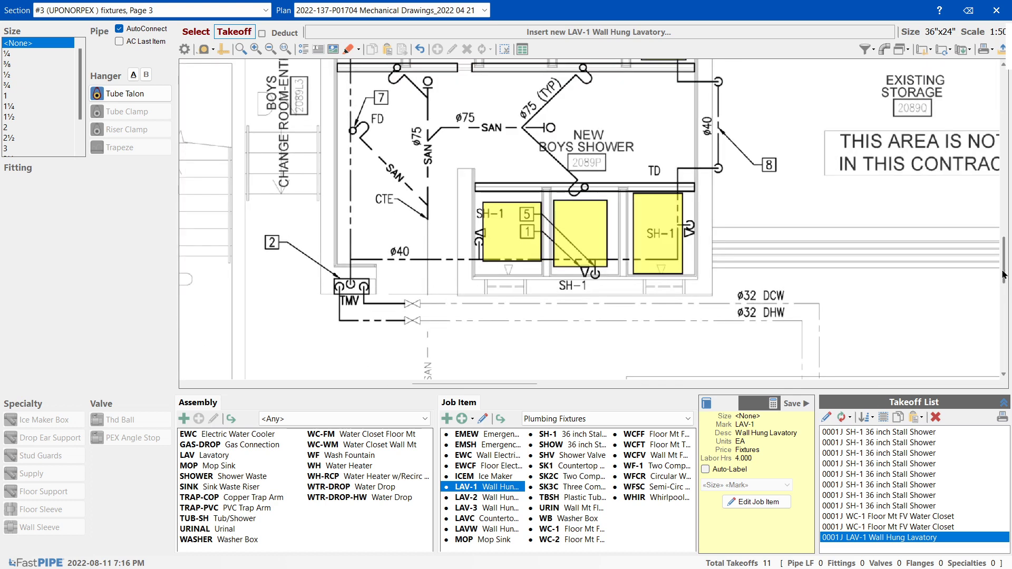
pyautogui.moveTo(1003, 275); pyautogui.dragTo(1004, 273)
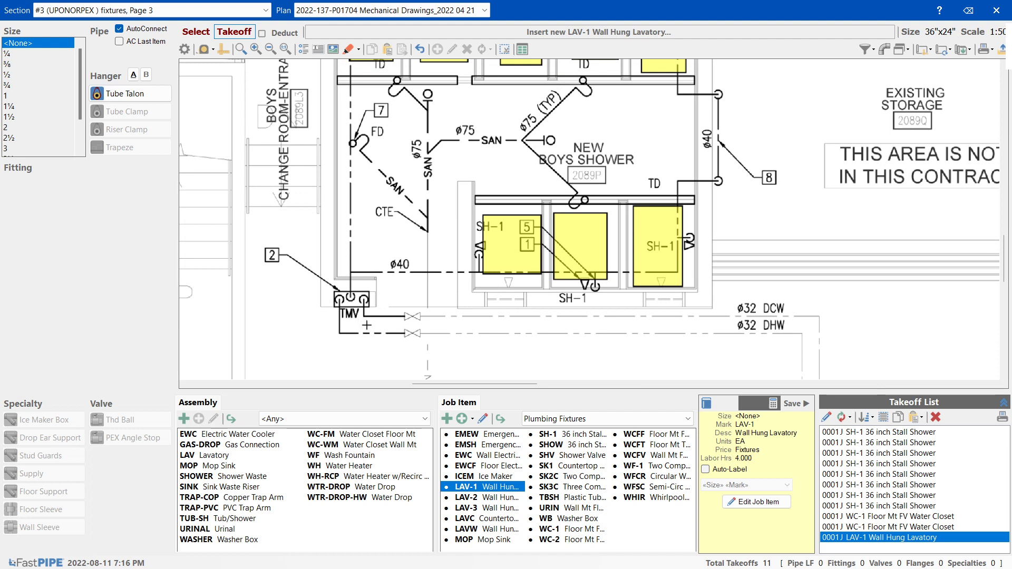
pyautogui.click(449, 420)
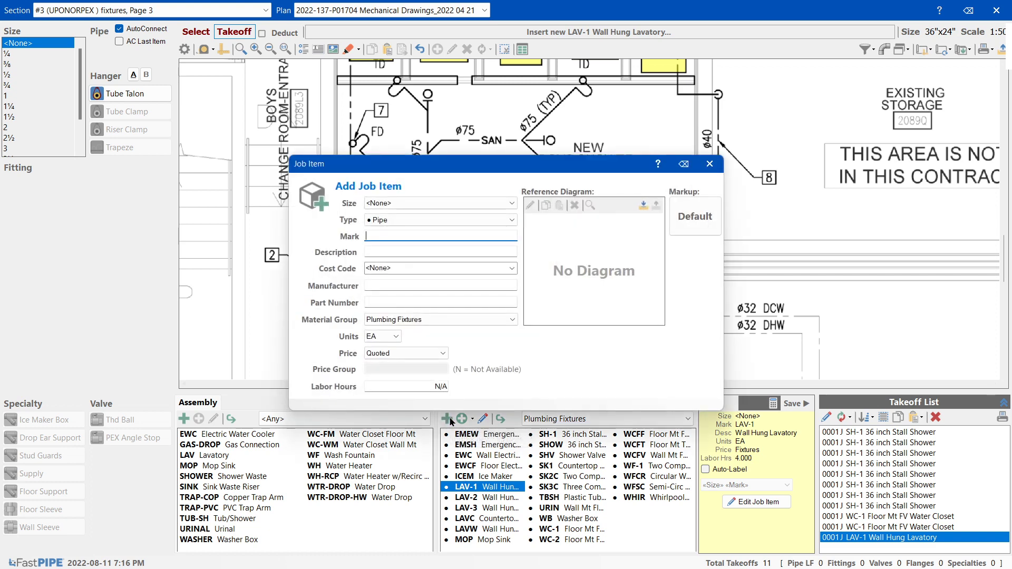
pyautogui.write('TMV')
pyautogui.click(405, 353)
pyautogui.click(405, 390)
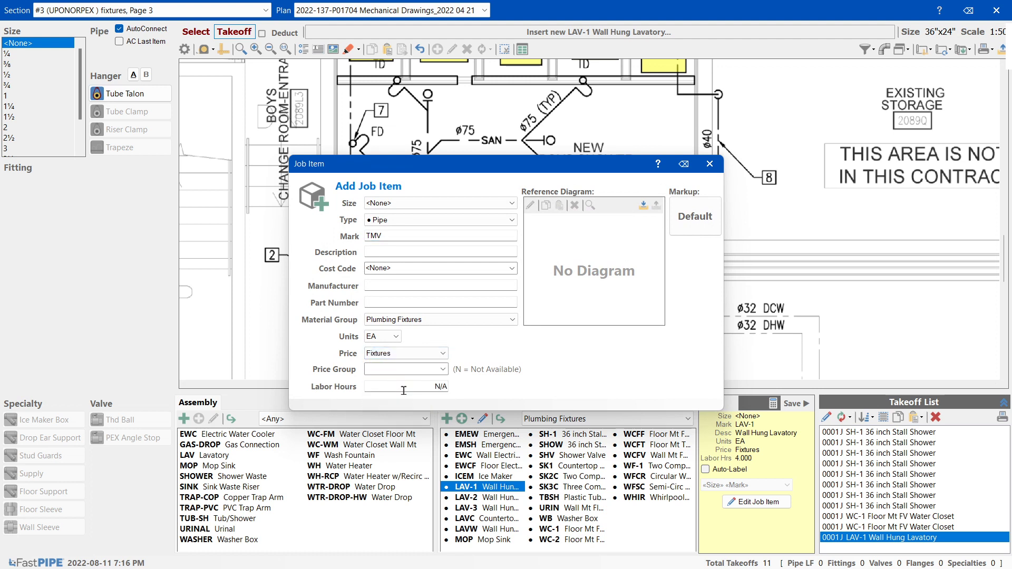
pyautogui.doubleClick(415, 387)
pyautogui.write('4')
pyautogui.click(709, 163)
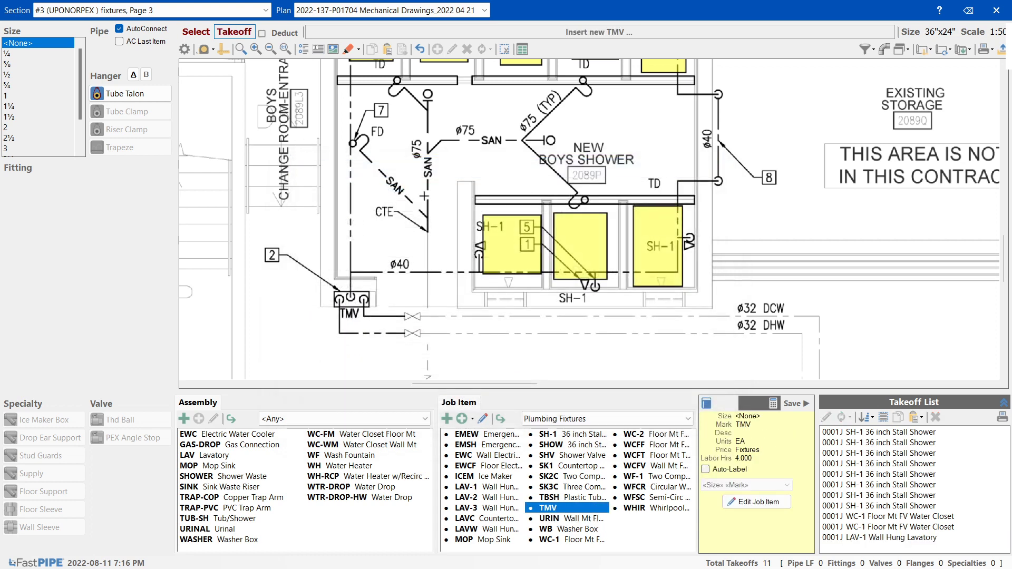
# Take off the TMV at the corner of the new boys shower and close the Page 3 takeoff
pyautogui.click(348, 298)
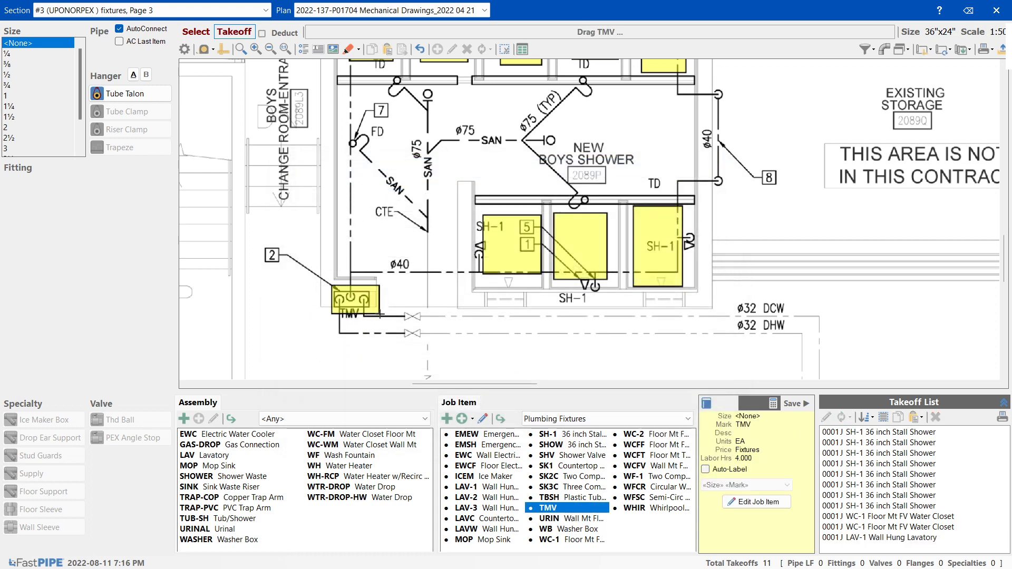
pyautogui.scroll(-3, 368, 298)
pyautogui.scroll(-2, 417, 207)
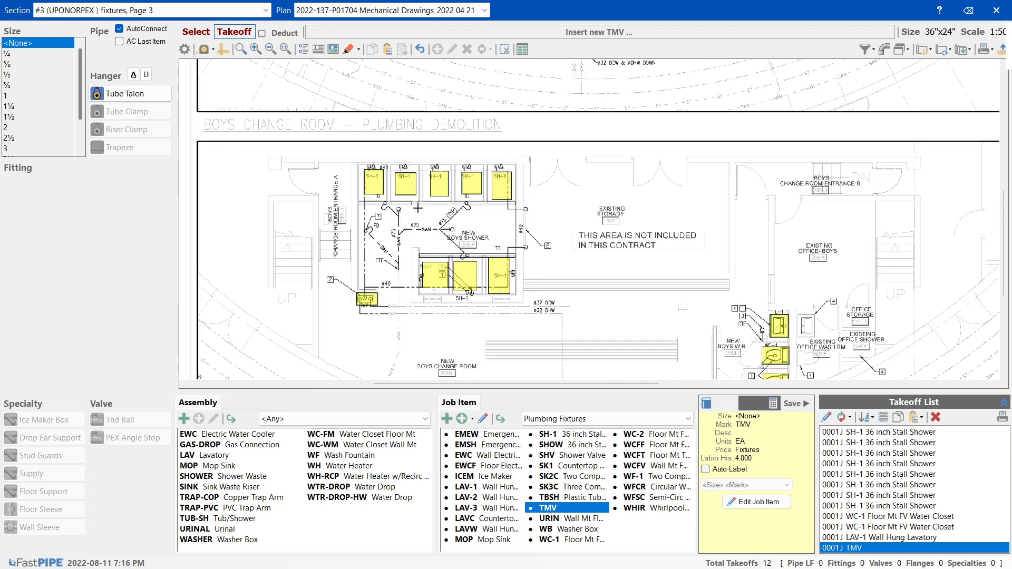
pyautogui.moveTo(1005, 248)
pyautogui.mouseDown()
pyautogui.moveTo(1004, 161)
pyautogui.moveTo(1004, 190)
pyautogui.mouseUp()
pyautogui.click(996, 10)
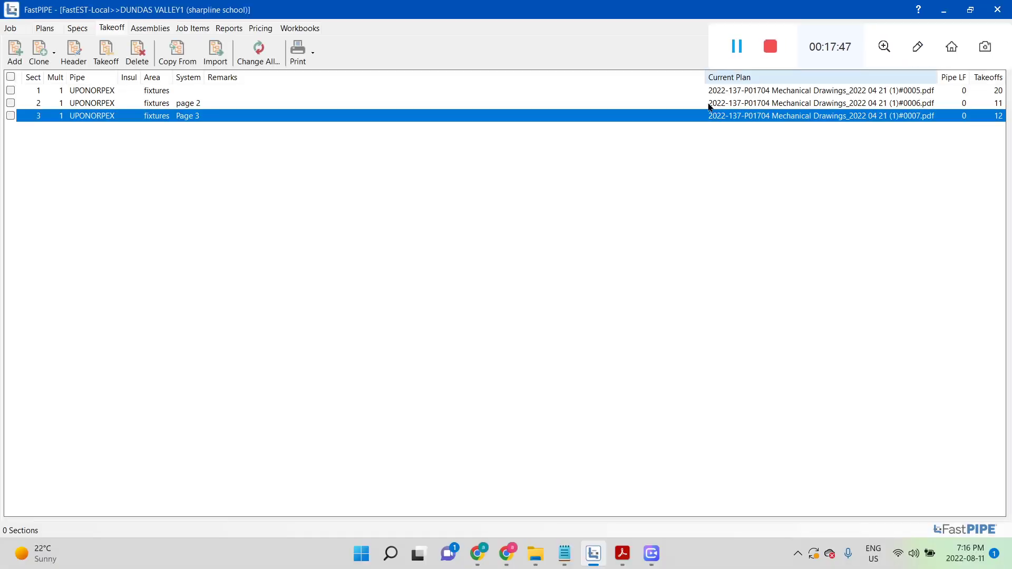
# Review the page 2 section's takeoff on its plan and close it
pyautogui.doubleClick(181, 103)
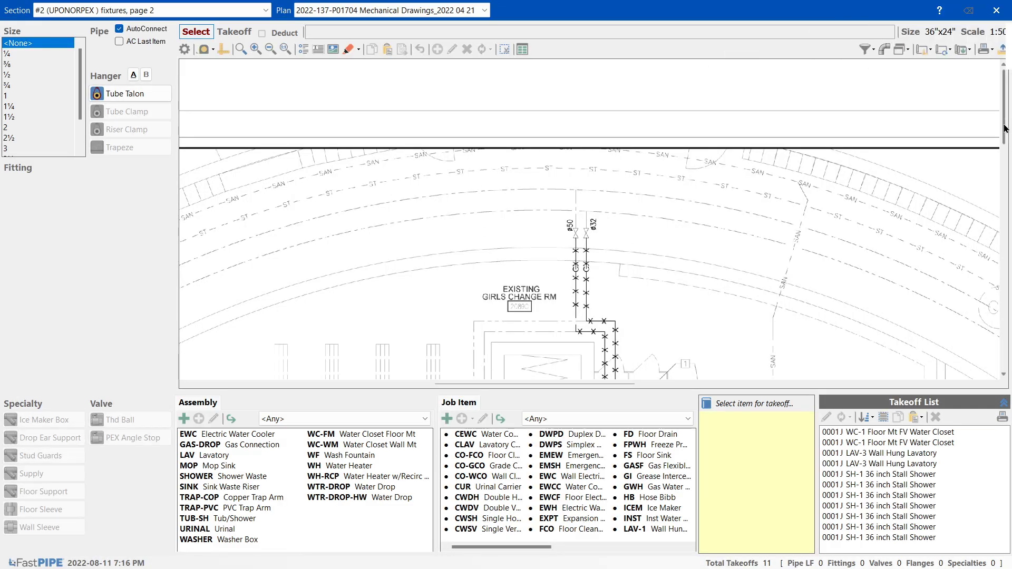
pyautogui.moveTo(1004, 110)
pyautogui.mouseDown()
pyautogui.moveTo(1004, 354)
pyautogui.moveTo(1008, 282)
pyautogui.mouseUp()
pyautogui.click(996, 10)
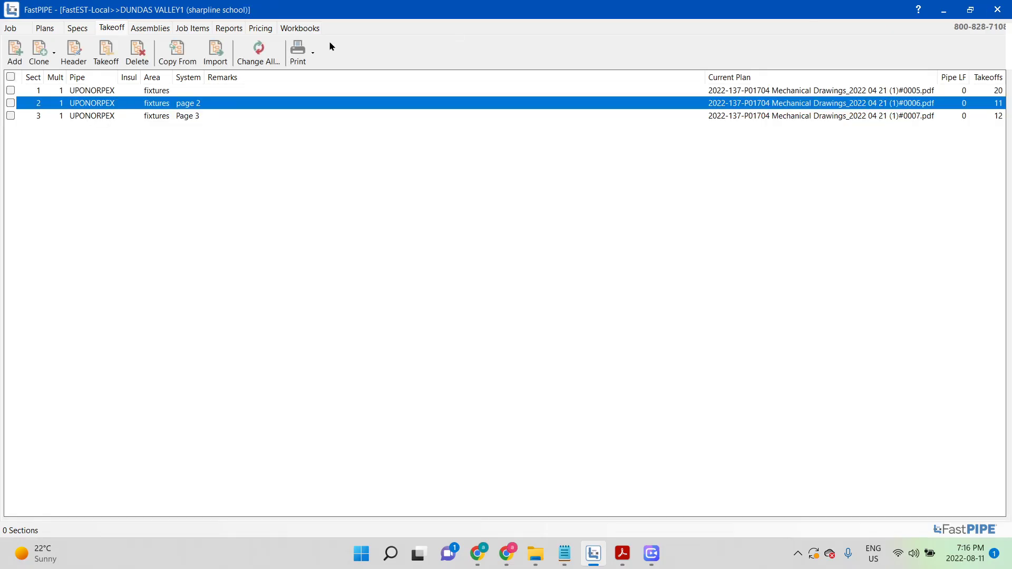
pyautogui.click(651, 553)
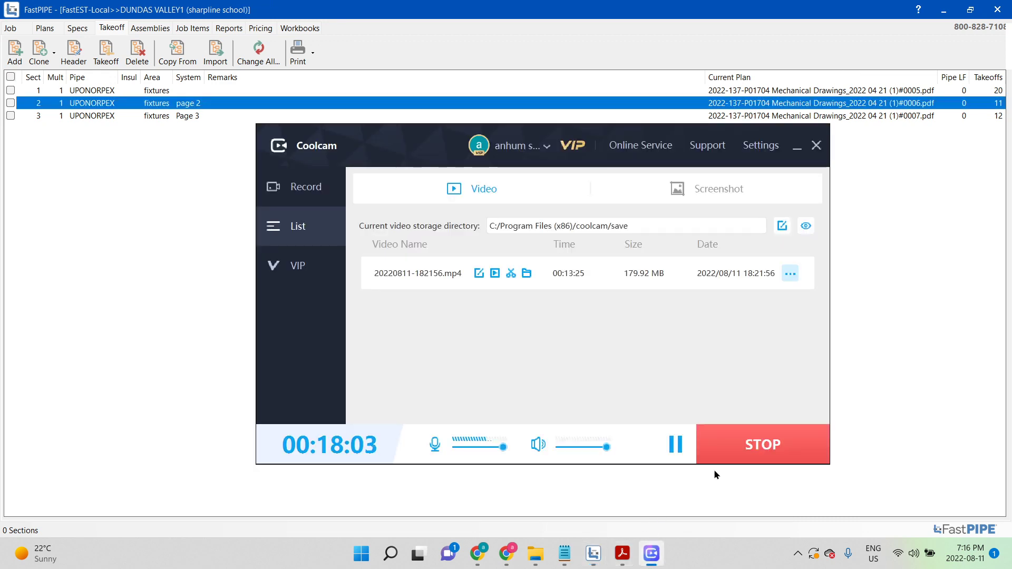
pyautogui.click(755, 445)
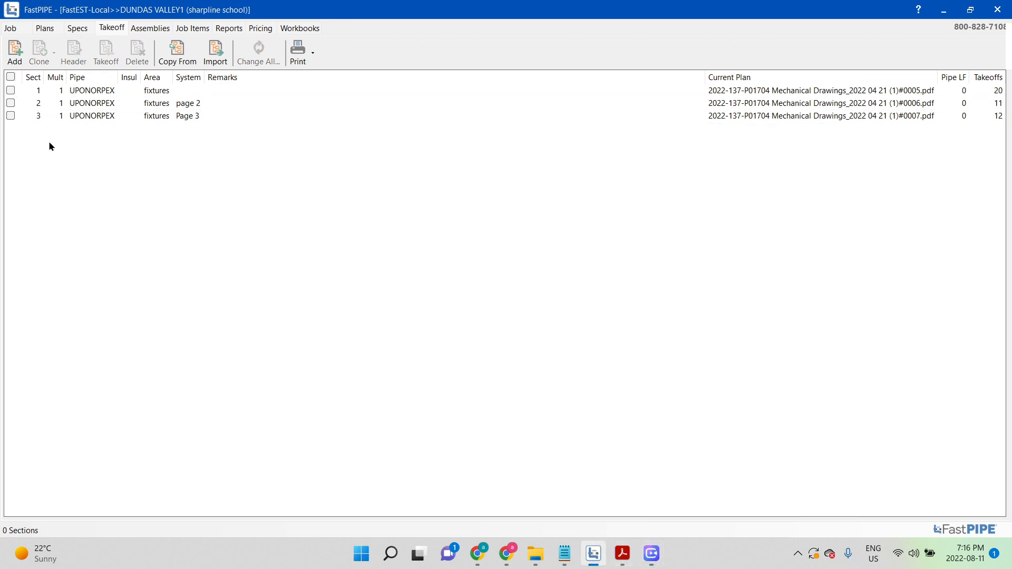
# Recalculate the job's reports for all sections and dismiss the calculation results
pyautogui.click(11, 90)
pyautogui.click(11, 102)
pyautogui.click(230, 29)
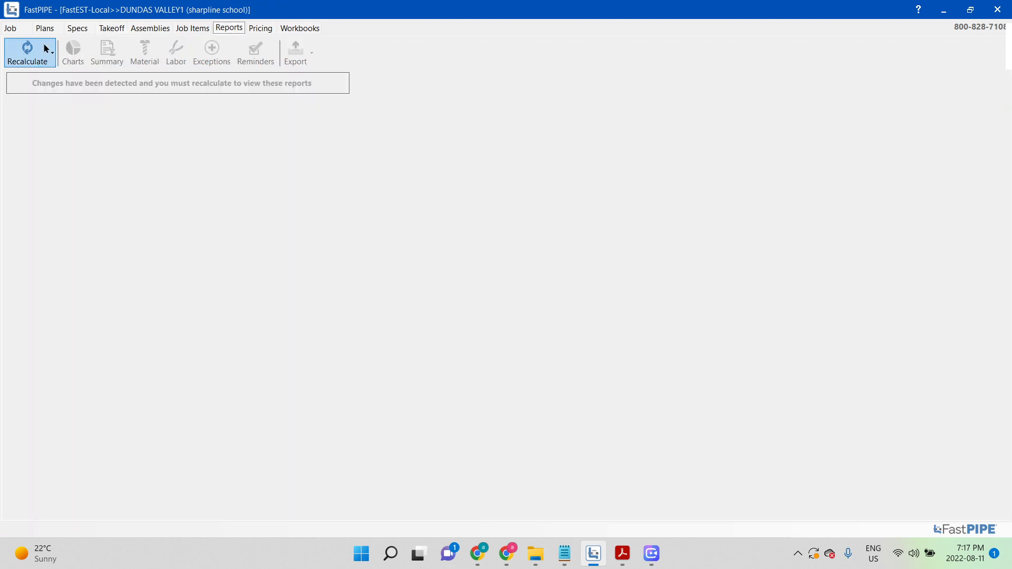
pyautogui.click(20, 52)
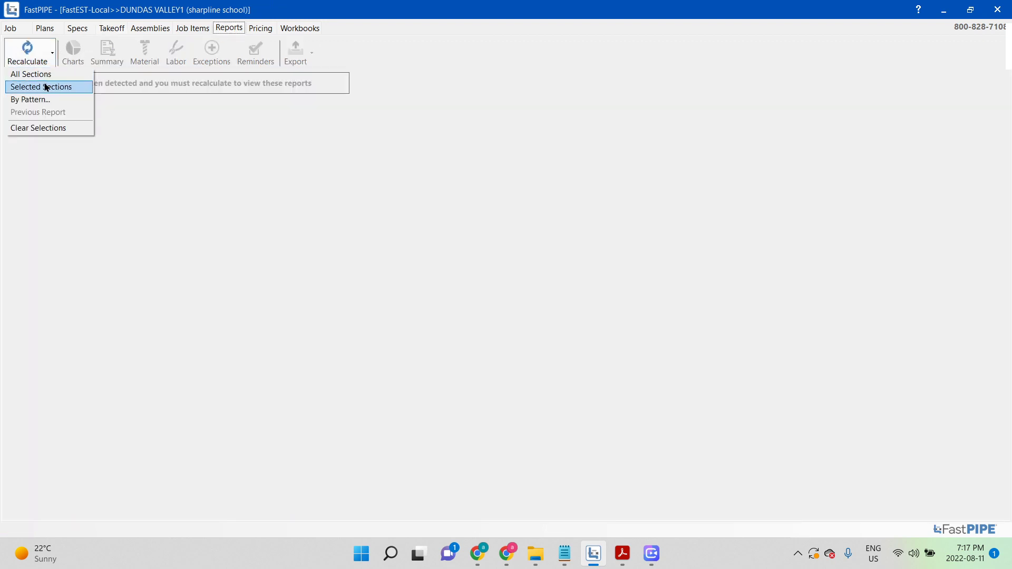
pyautogui.click(49, 92)
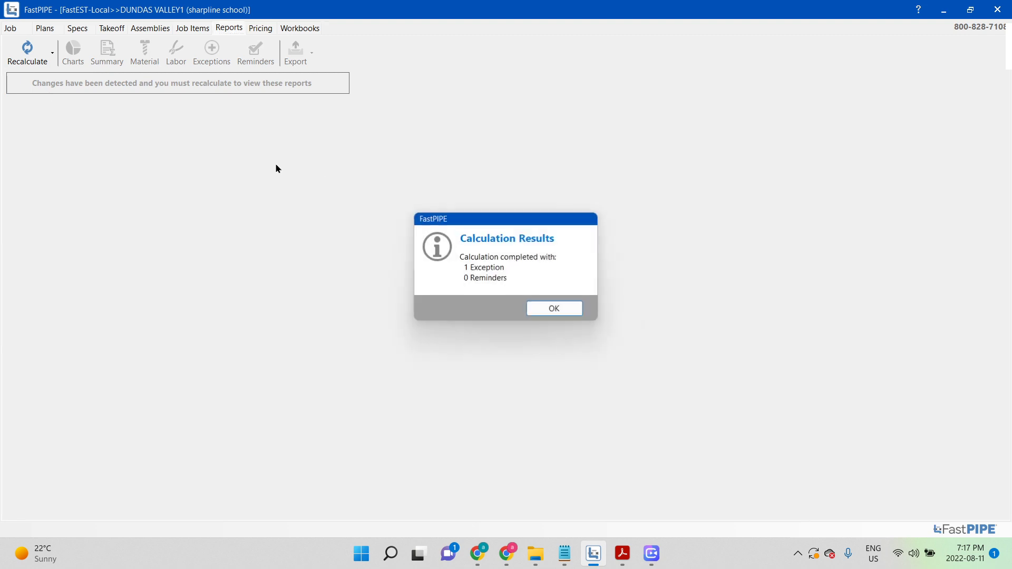
pyautogui.click(553, 308)
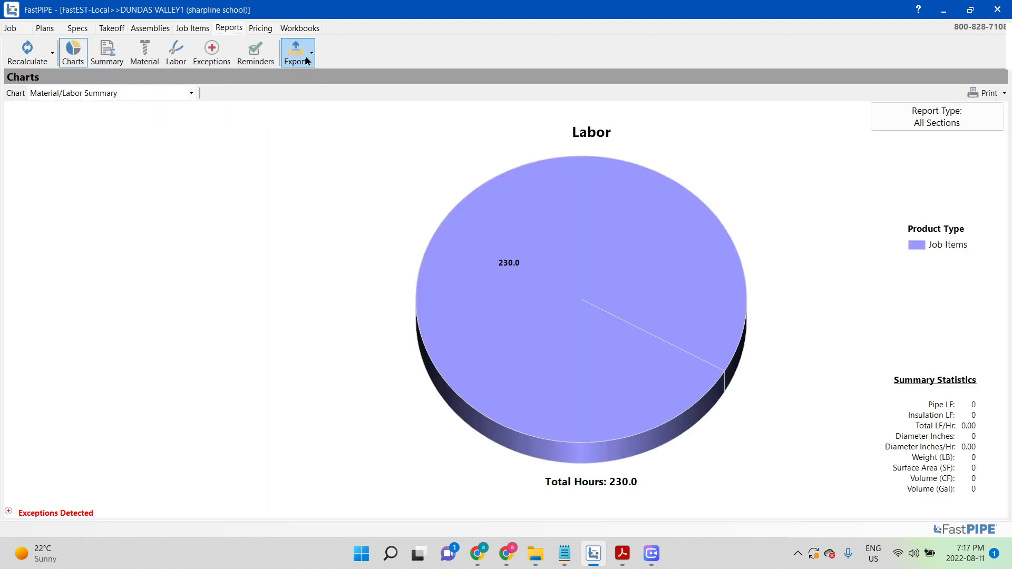
# Create and open a workbook named fixturesdundas from the PipeMaster.xlsm template, loaded with new data
pyautogui.click(301, 29)
pyautogui.write('fixturesdundas')
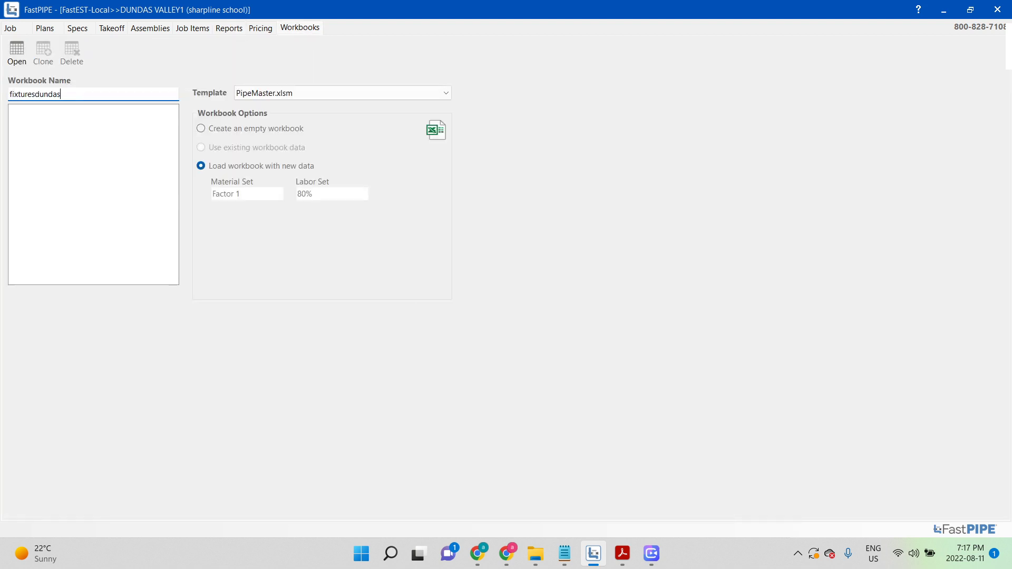
pyautogui.click(22, 61)
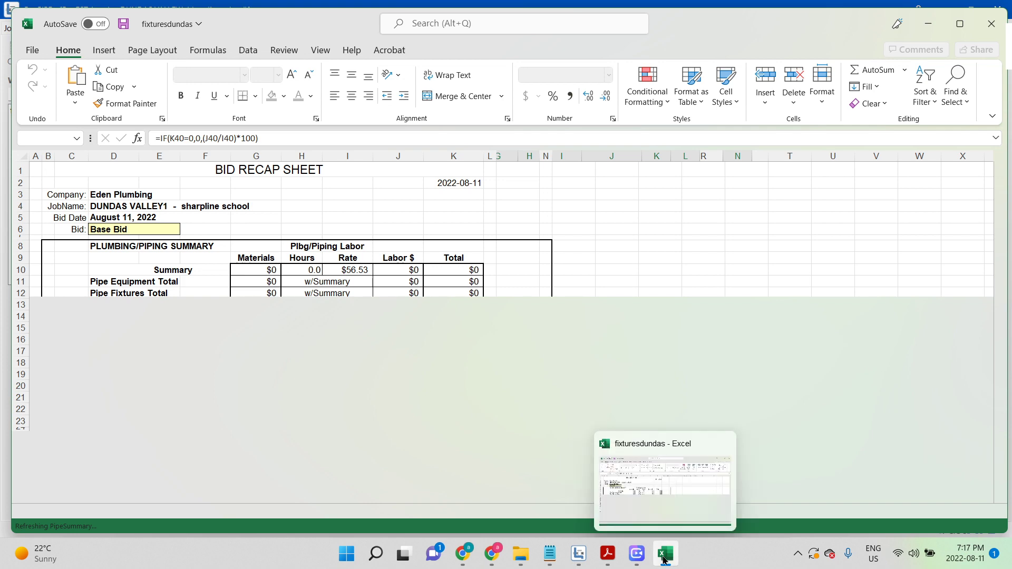
pyautogui.click(637, 554)
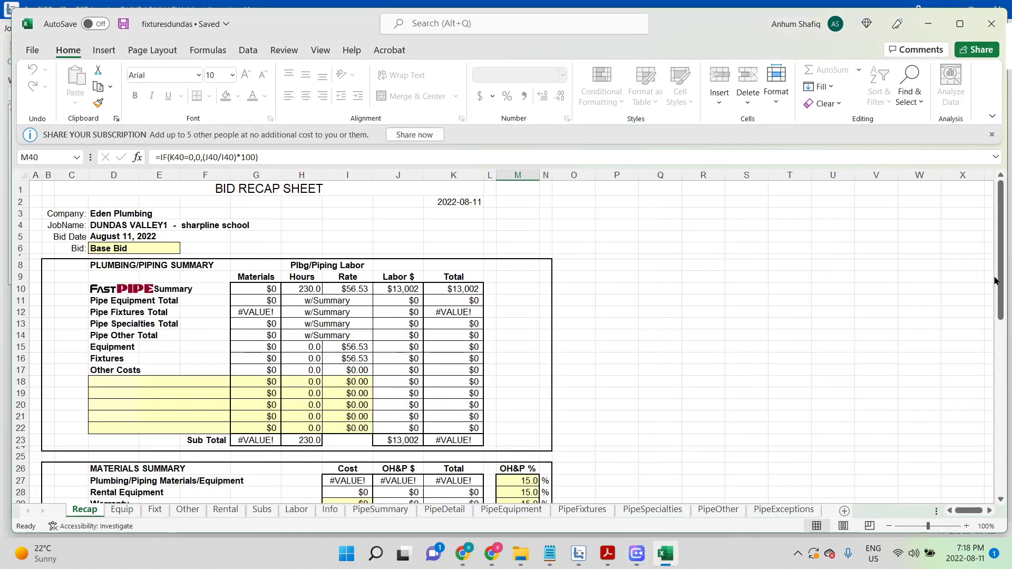
# Examine the bid recap sheet down to the quoted price, and view the fixture quantities on the PipeFixtures sheet
pyautogui.moveTo(996, 281); pyautogui.dragTo(995, 418)
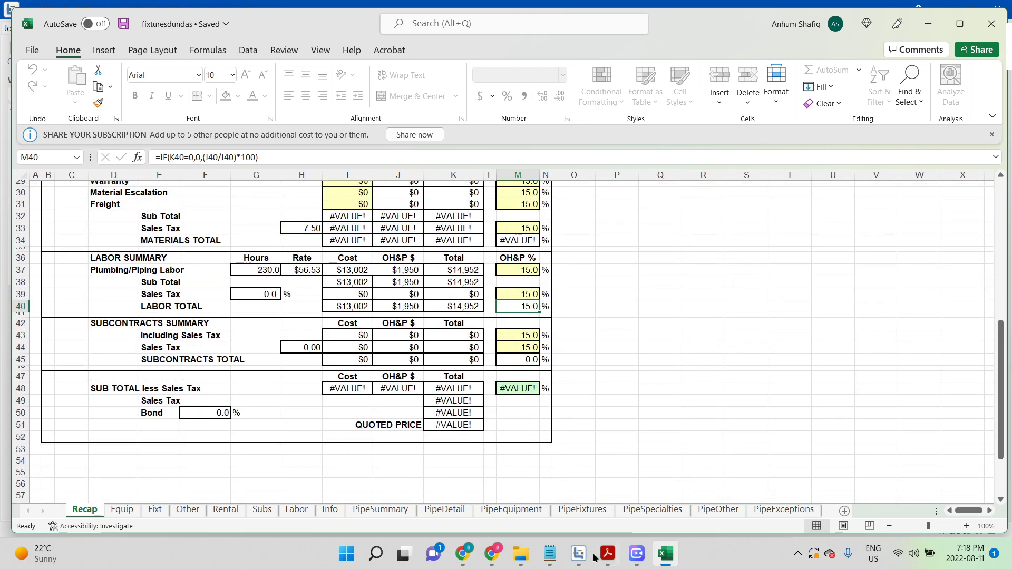
pyautogui.moveTo(607, 553)
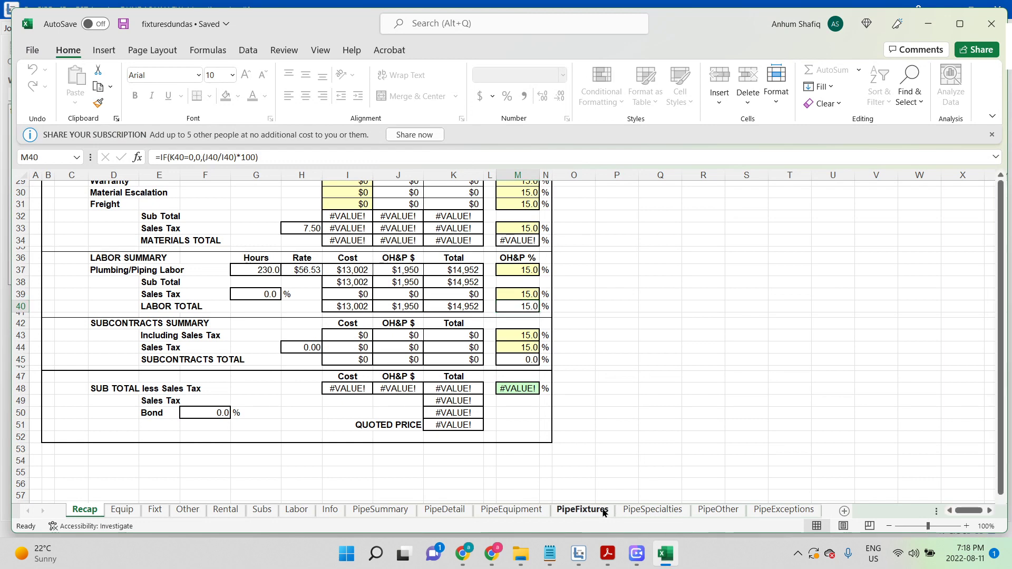
pyautogui.click(582, 509)
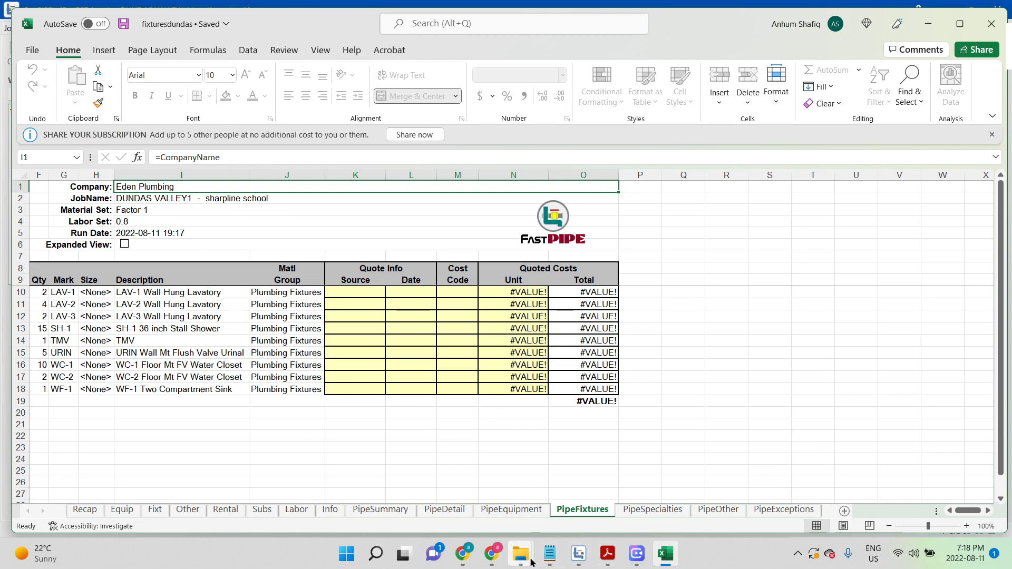
pyautogui.click(634, 558)
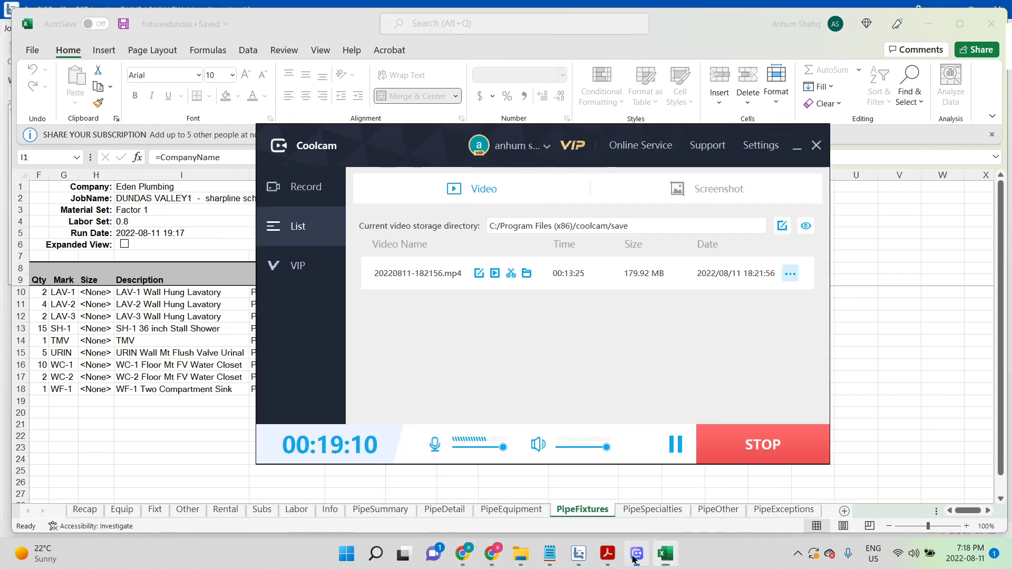
pyautogui.click(665, 553)
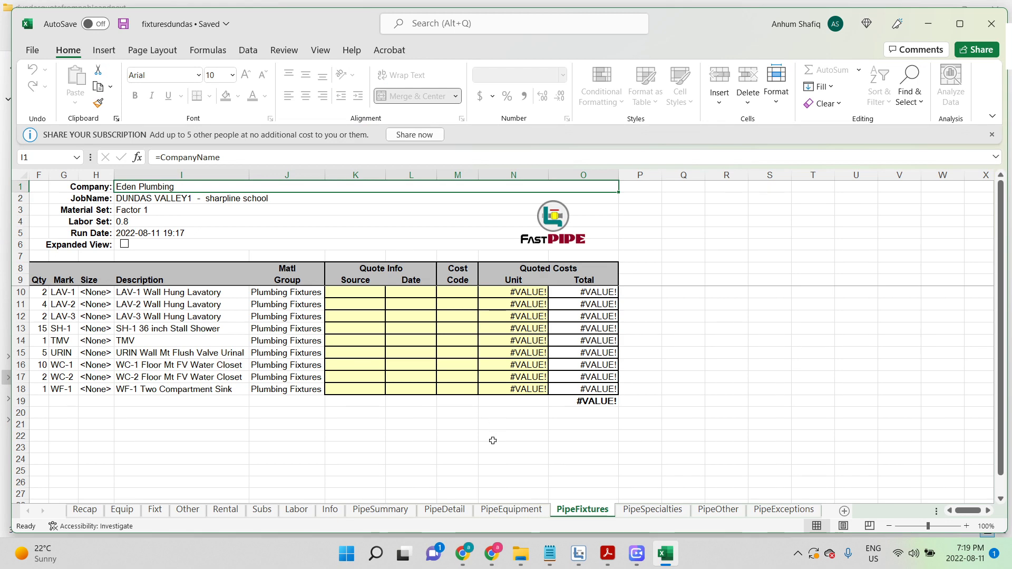
pyautogui.click(636, 553)
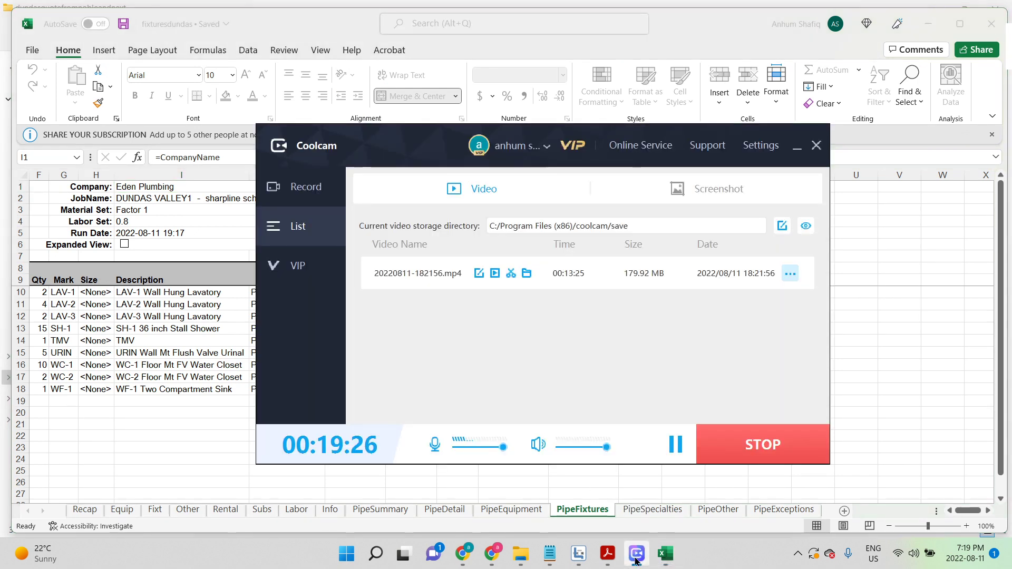